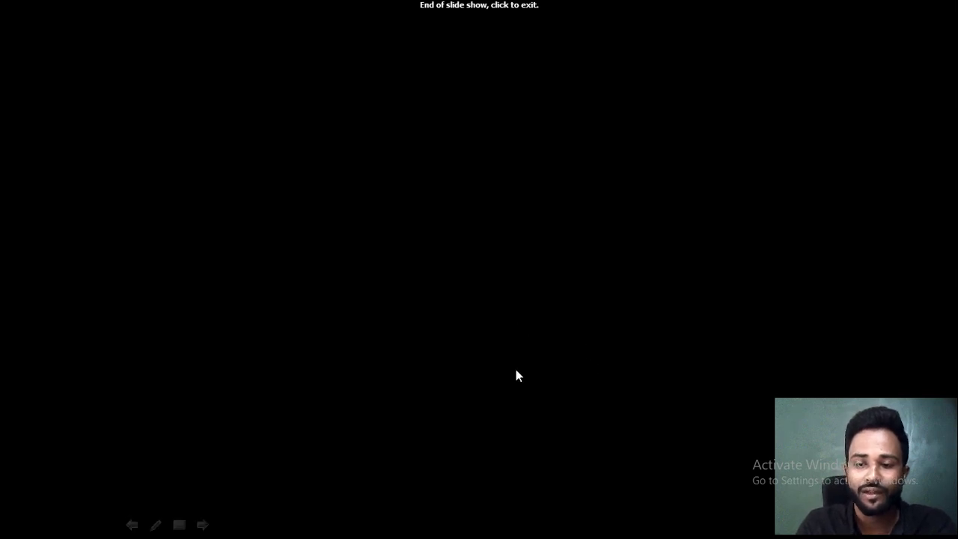
Step: End the slide show, switch to Salesforce in Chrome and open Setup for the current app
{"action": "left_click", "coordinate": [509, 442]}
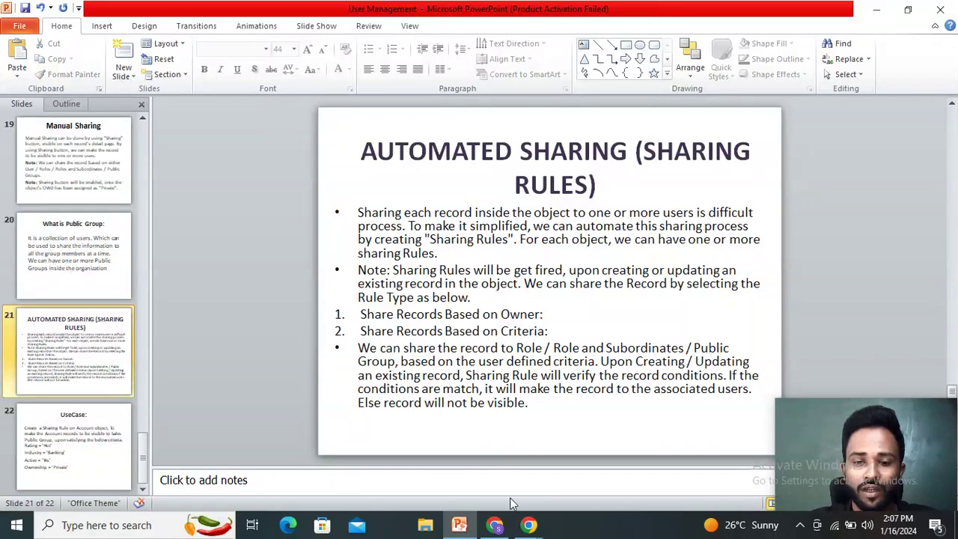
{"action": "left_click", "coordinate": [495, 525]}
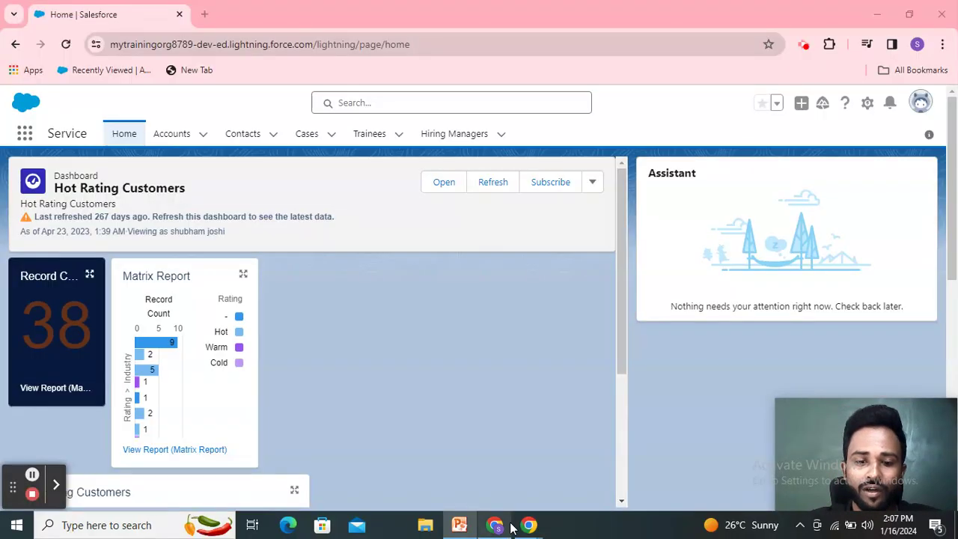
{"action": "left_click", "coordinate": [871, 106]}
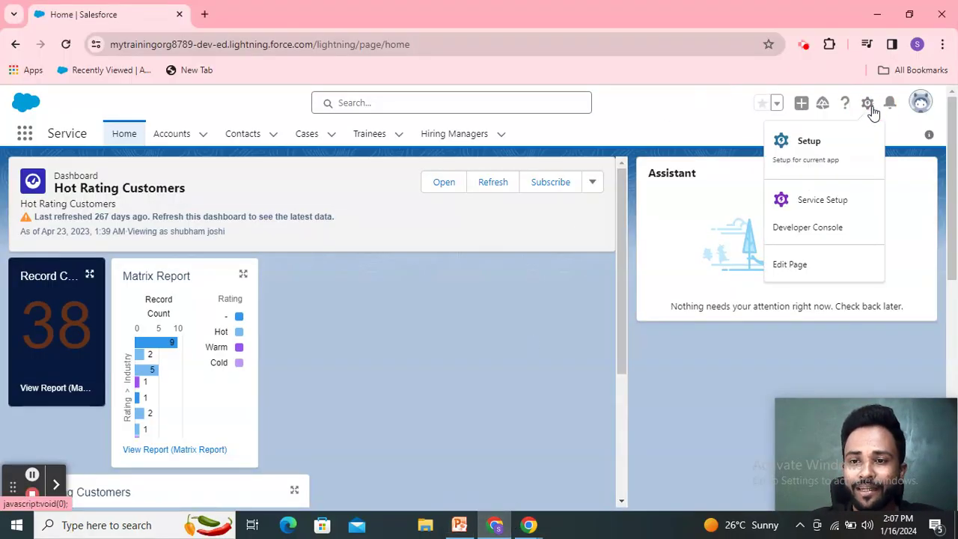
{"action": "left_click", "coordinate": [832, 142]}
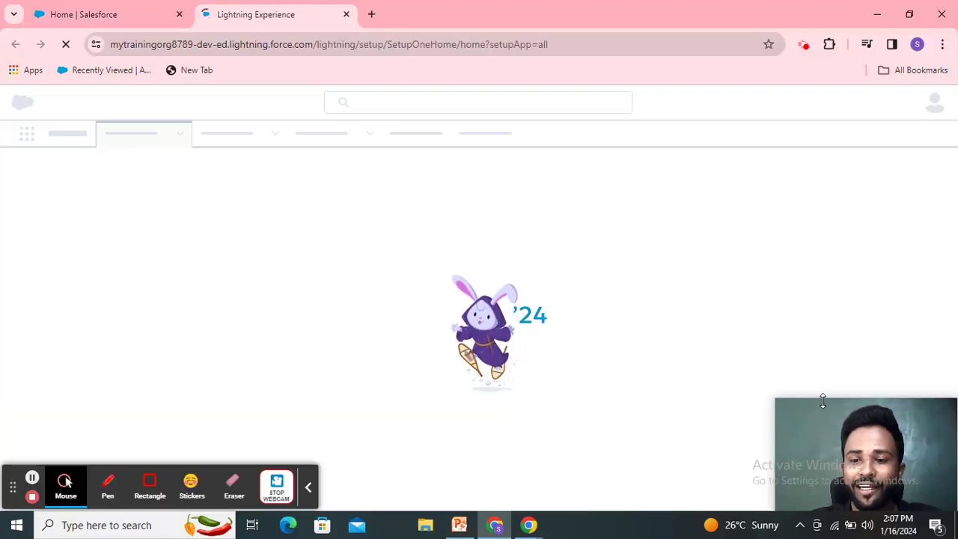
{"action": "mouse_move", "coordinate": [823, 417]}
{"action": "left_click_drag", "start_coordinate": [822, 411], "coordinate": [811, 386]}
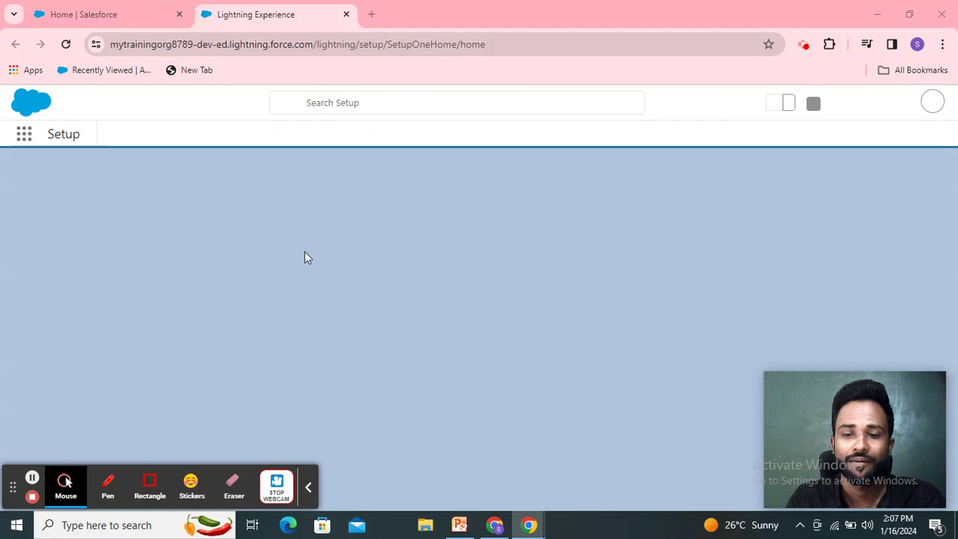
{"action": "left_click", "coordinate": [308, 488]}
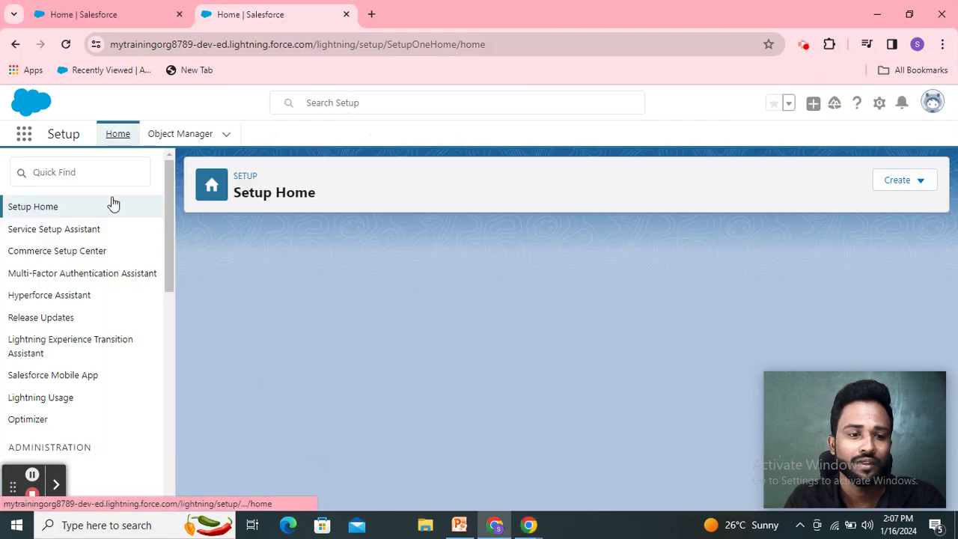
Step: Search Setup for "sharin" and open Sharing Settings at the Organization-Wide Defaults
{"action": "left_click", "coordinate": [116, 167]}
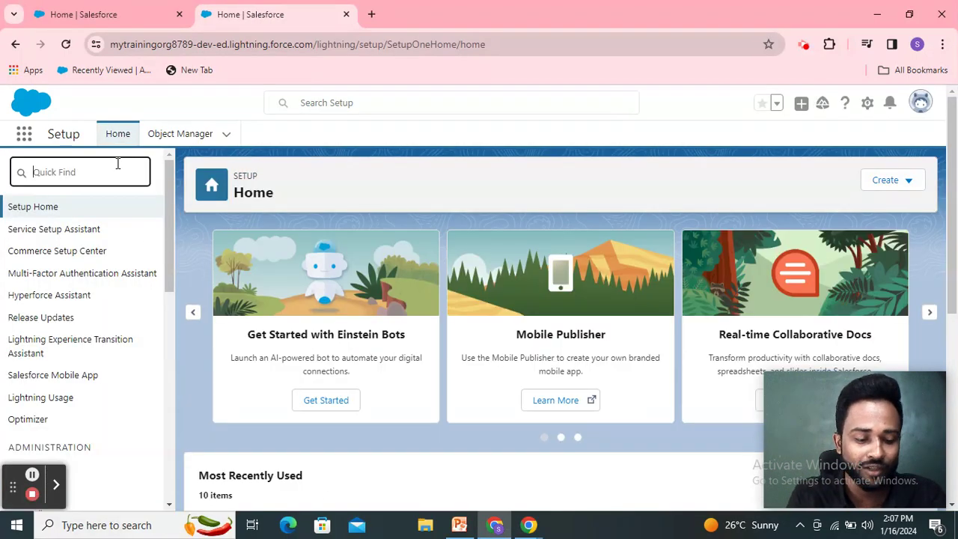
{"action": "type", "text": "sharin"}
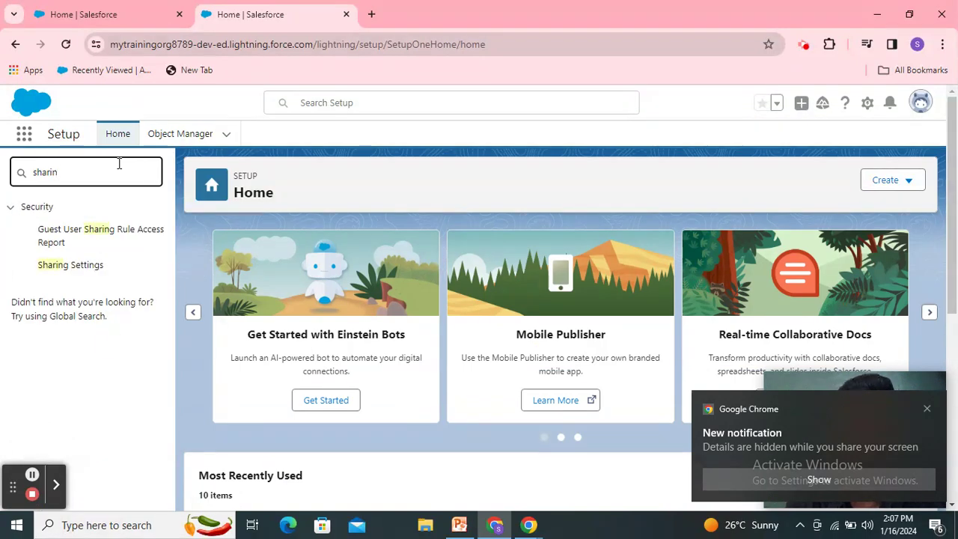
{"action": "left_click", "coordinate": [926, 409]}
{"action": "left_click", "coordinate": [79, 270]}
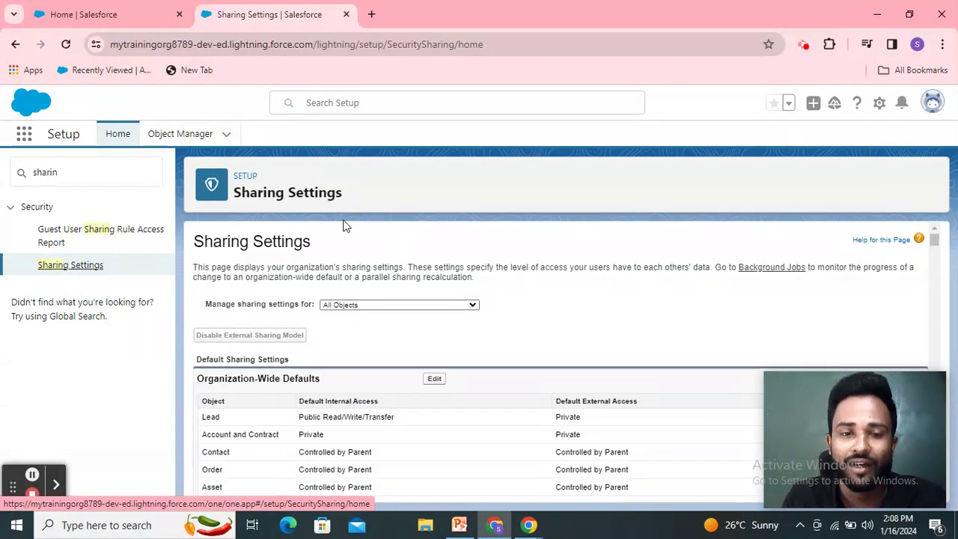
{"action": "scroll", "coordinate": [456, 321], "scroll_direction": "down", "scroll_amount": 1}
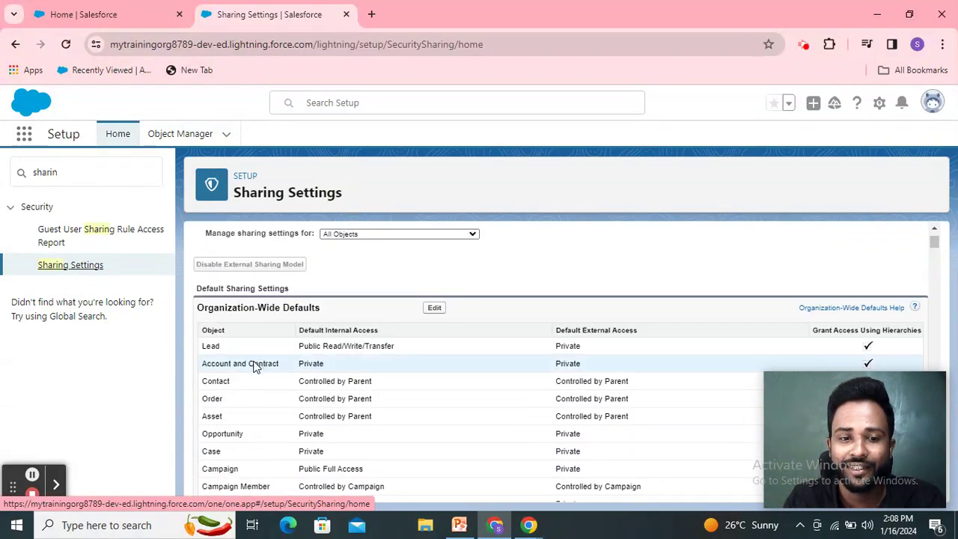
{"action": "scroll", "coordinate": [253, 365], "scroll_direction": "down", "scroll_amount": 1}
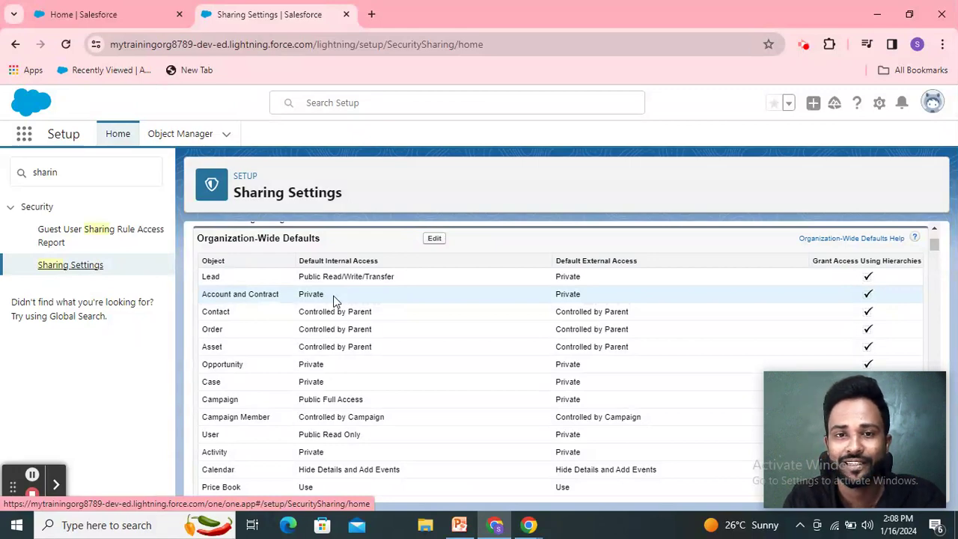
Step: Switch to PowerPoint and read the UseCase slide describing the Account sharing rule and its criteria
{"action": "left_click", "coordinate": [459, 525]}
{"action": "left_click", "coordinate": [79, 438]}
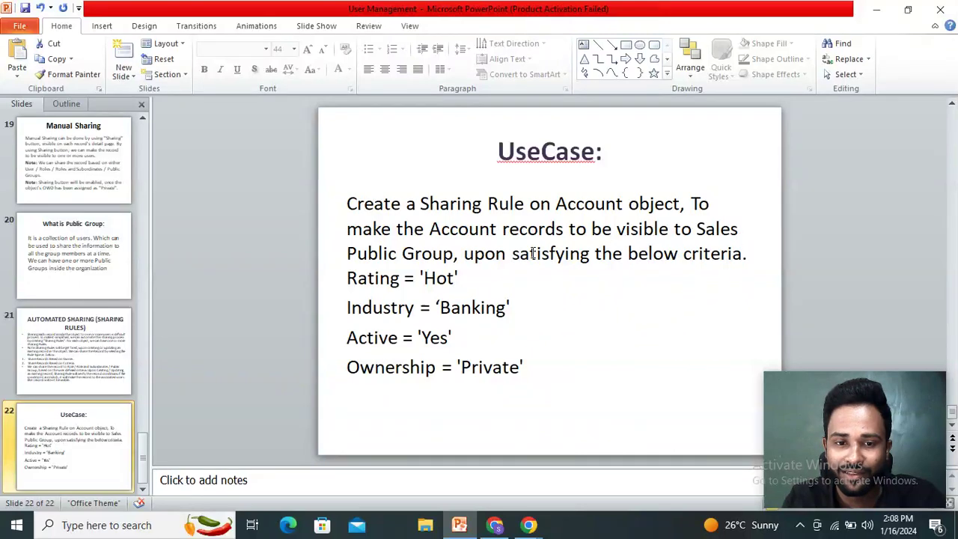
{"action": "left_click", "coordinate": [651, 228]}
{"action": "double_click", "coordinate": [651, 229]}
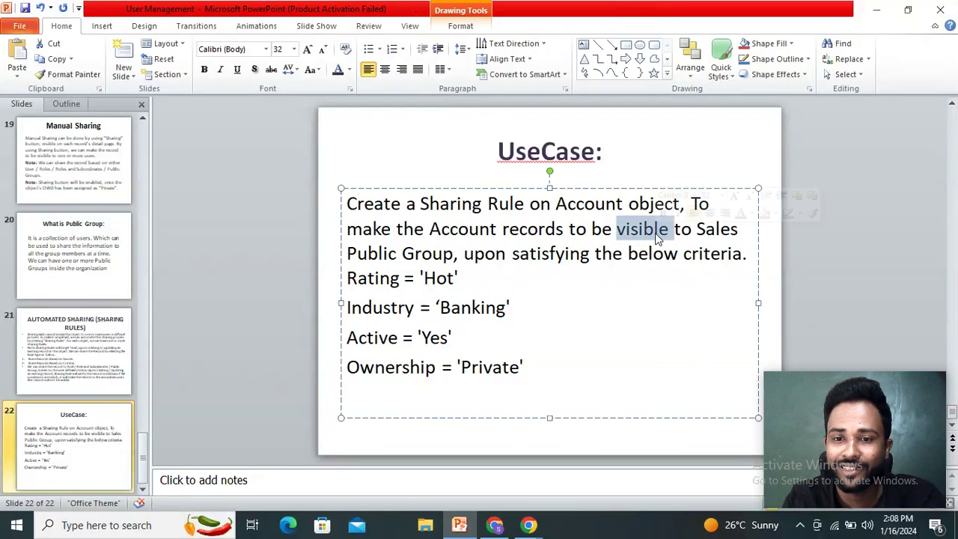
{"action": "left_click", "coordinate": [597, 279]}
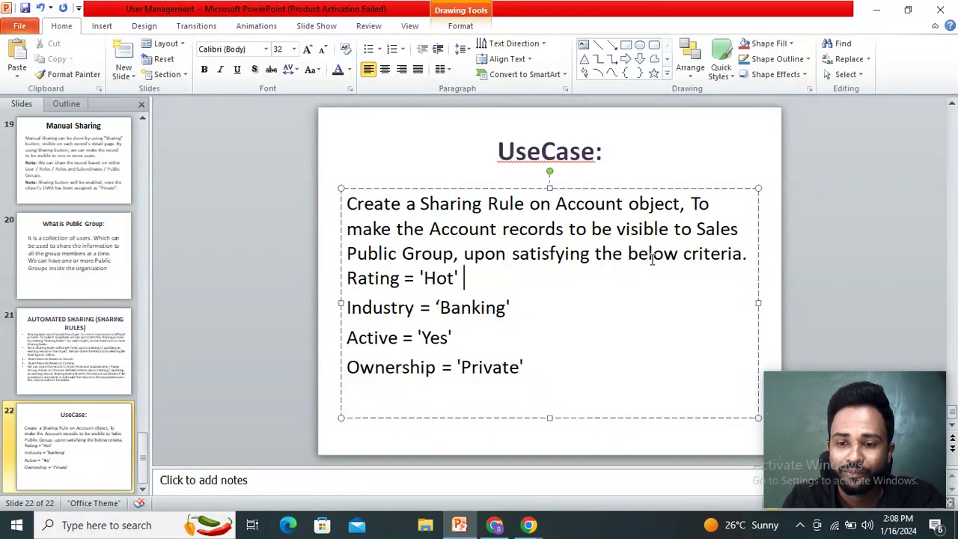
Step: Return to Salesforce in Chrome and examine the organization-wide defaults, especially the default internal access of Account and Contract
{"action": "left_click", "coordinate": [504, 523]}
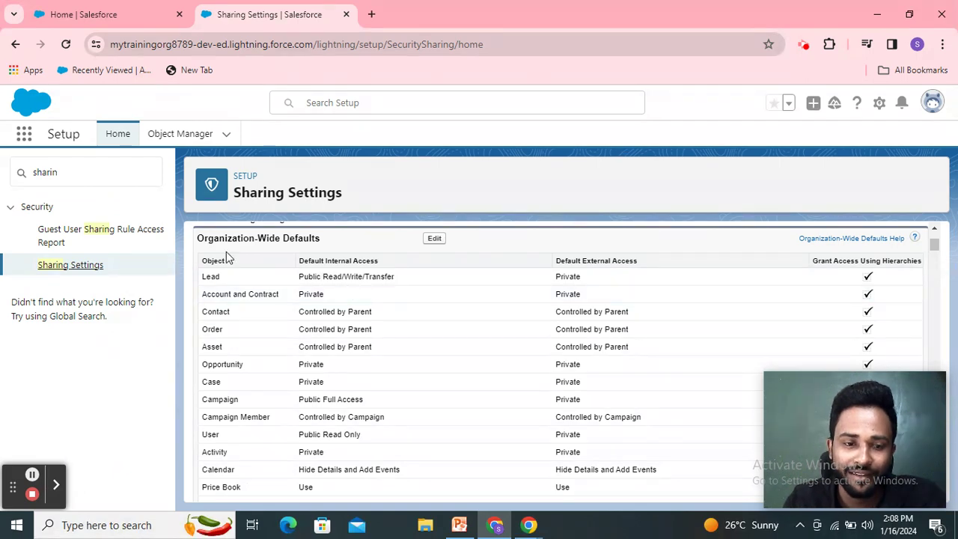
{"action": "scroll", "coordinate": [284, 294], "scroll_direction": "up", "scroll_amount": 1}
{"action": "scroll", "coordinate": [284, 294], "scroll_direction": "down", "scroll_amount": 1}
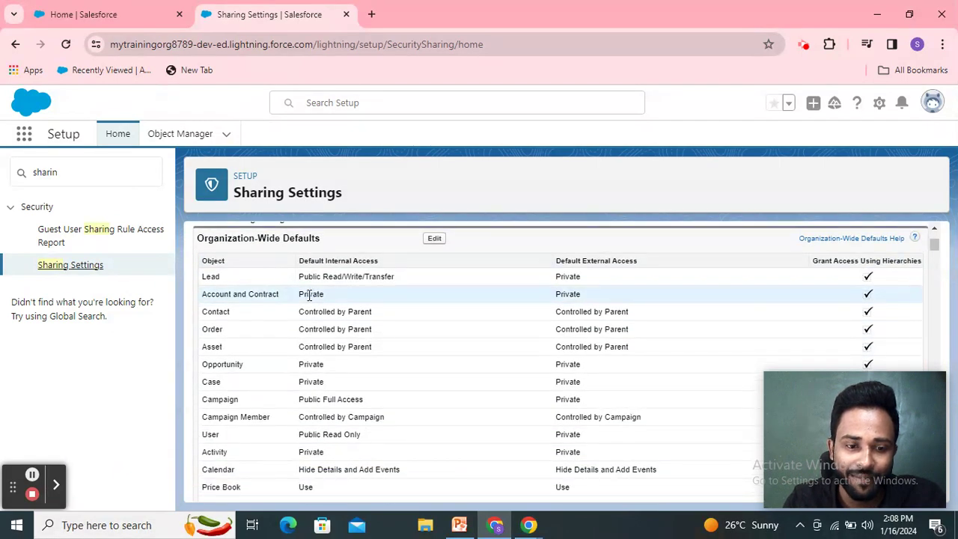
{"action": "scroll", "coordinate": [241, 378], "scroll_direction": "down", "scroll_amount": 4}
{"action": "scroll", "coordinate": [237, 363], "scroll_direction": "up", "scroll_amount": 2}
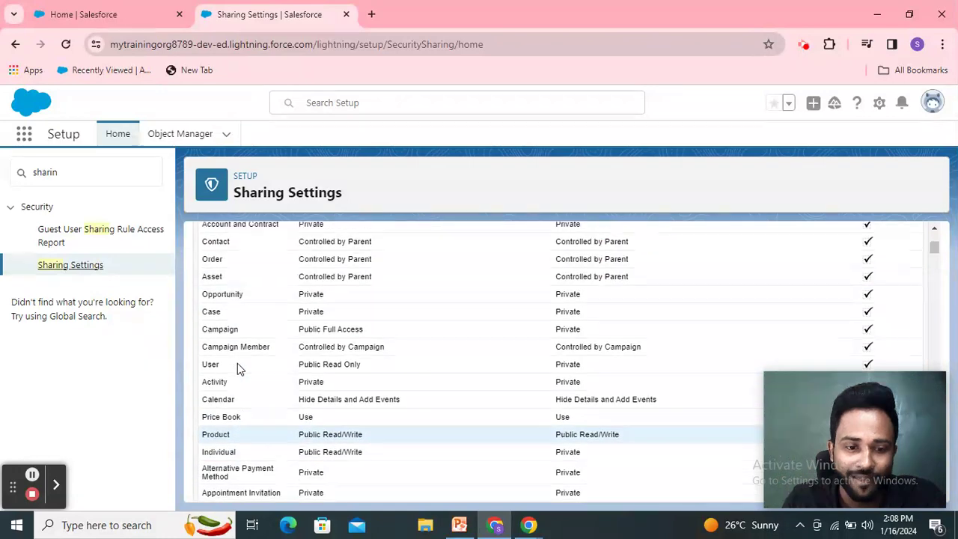
{"action": "scroll", "coordinate": [244, 363], "scroll_direction": "down", "scroll_amount": 2}
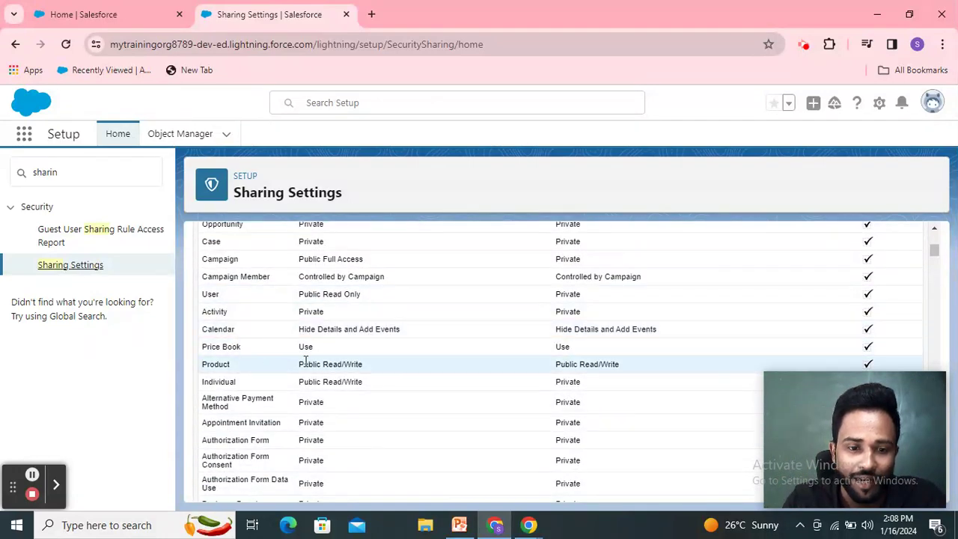
{"action": "scroll", "coordinate": [302, 334], "scroll_direction": "up", "scroll_amount": 1}
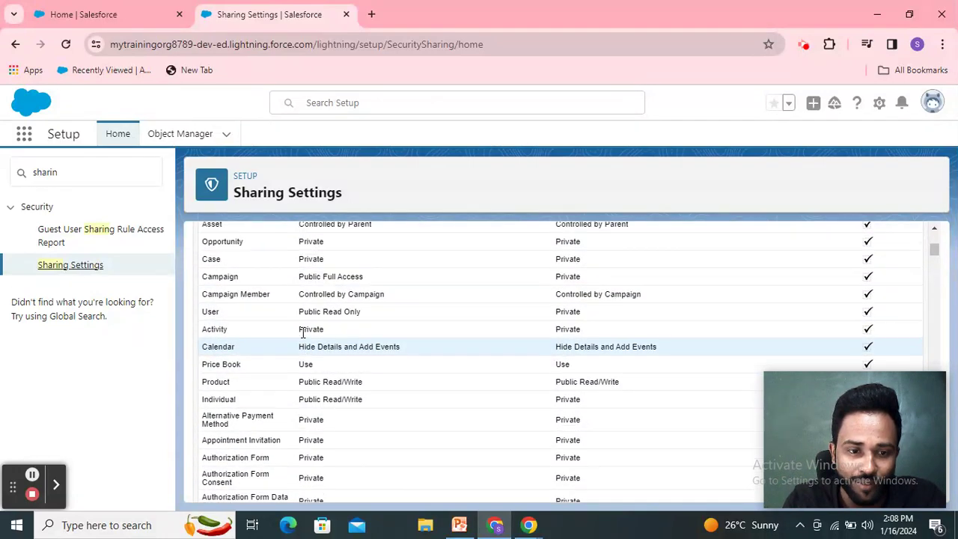
{"action": "scroll", "coordinate": [303, 333], "scroll_direction": "up", "scroll_amount": 3}
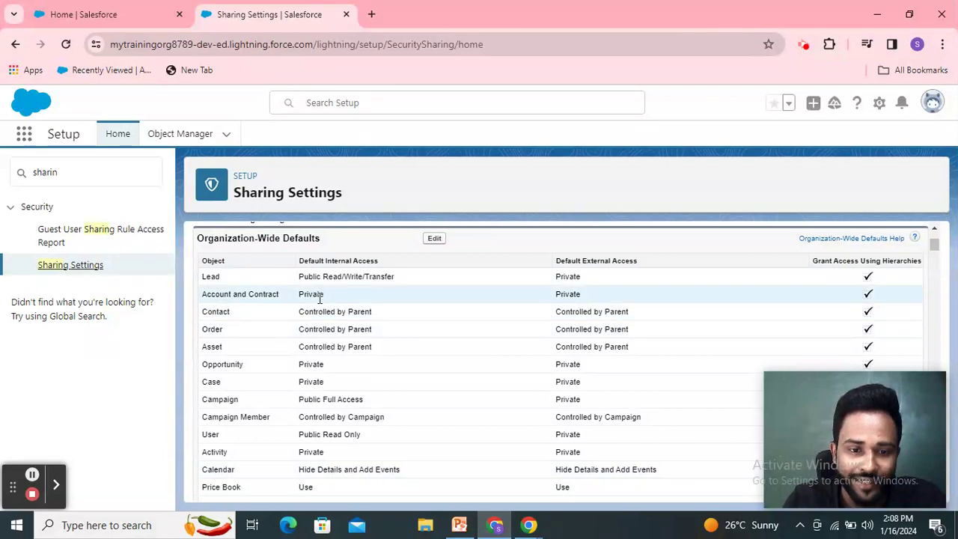
{"action": "double_click", "coordinate": [310, 297]}
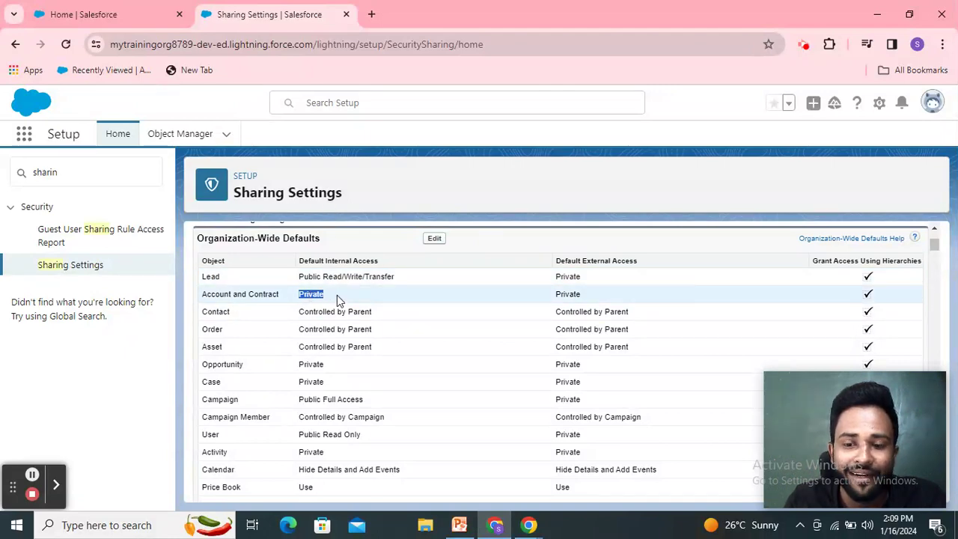
Step: Look through the per-object sharing rule sections and locate Account Sharing Rules
{"action": "scroll", "coordinate": [397, 322], "scroll_direction": "down", "scroll_amount": 15}
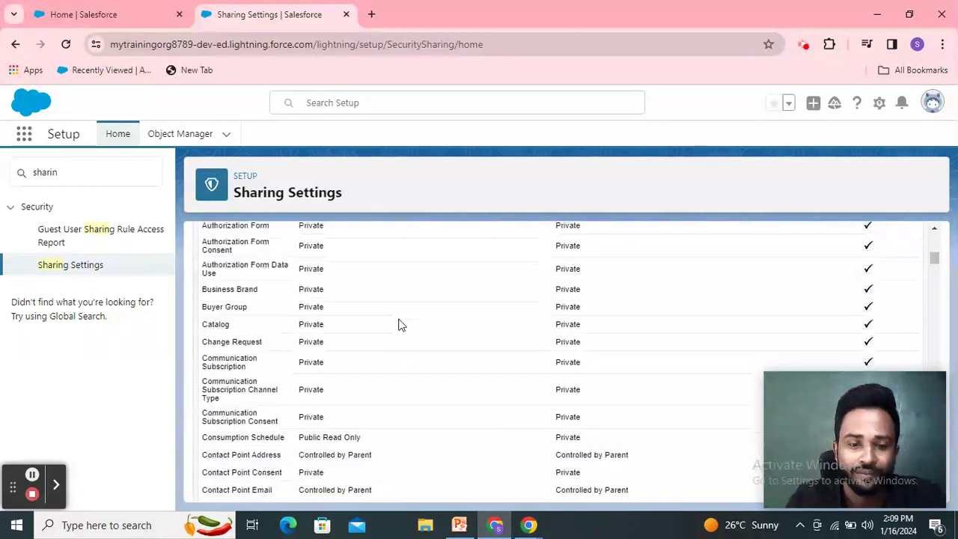
{"action": "scroll", "coordinate": [400, 319], "scroll_direction": "down", "scroll_amount": 15}
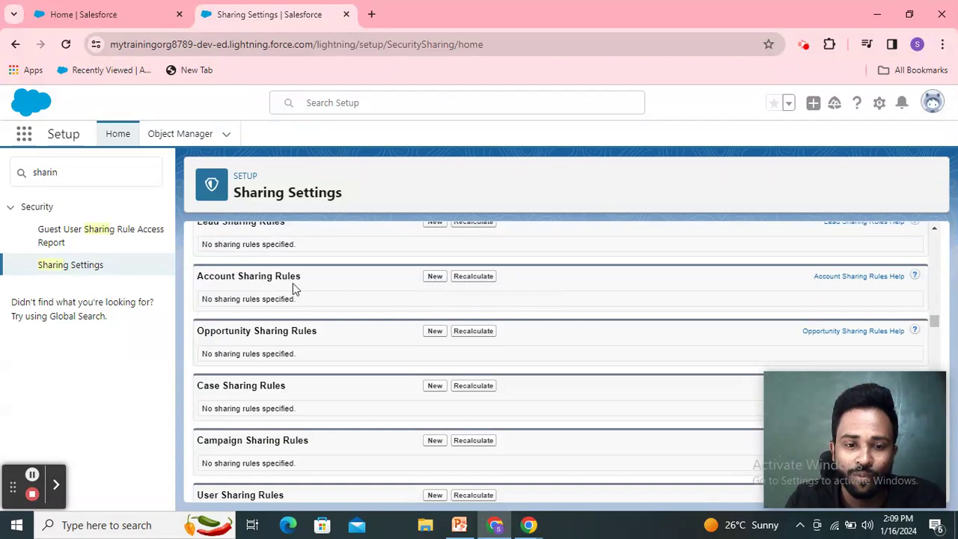
{"action": "scroll", "coordinate": [257, 292], "scroll_direction": "up", "scroll_amount": 1}
{"action": "scroll", "coordinate": [259, 293], "scroll_direction": "down", "scroll_amount": 1}
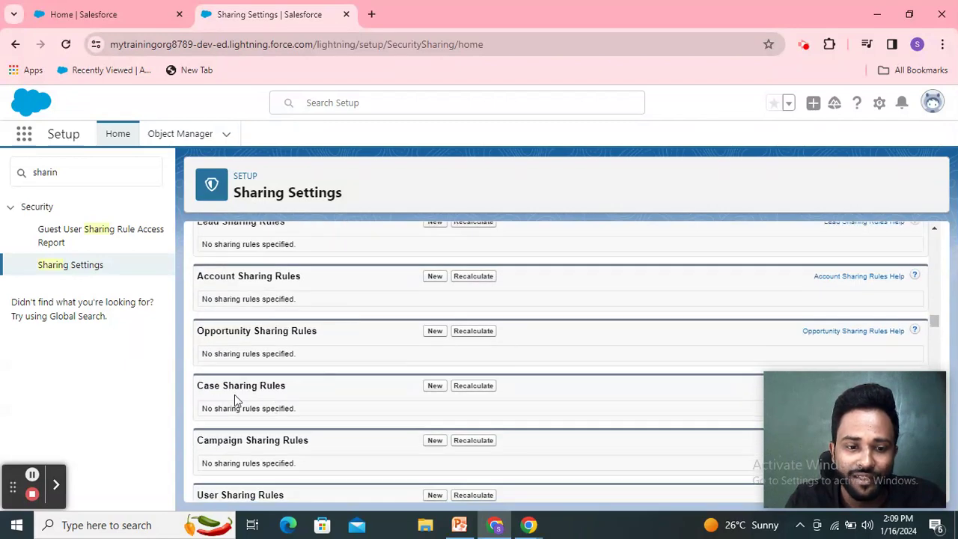
{"action": "scroll", "coordinate": [330, 317], "scroll_direction": "up", "scroll_amount": 1}
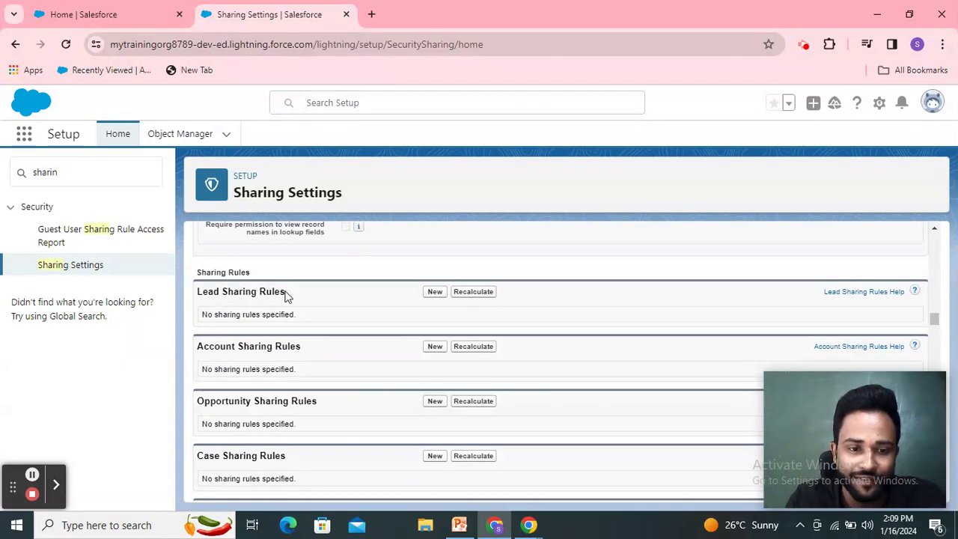
{"action": "scroll", "coordinate": [299, 308], "scroll_direction": "down", "scroll_amount": 2}
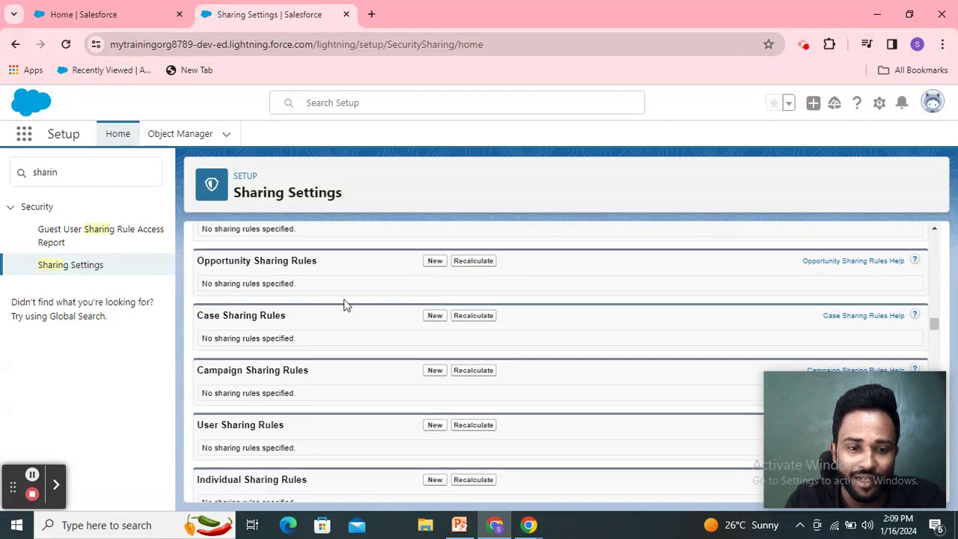
{"action": "scroll", "coordinate": [337, 361], "scroll_direction": "up", "scroll_amount": 1}
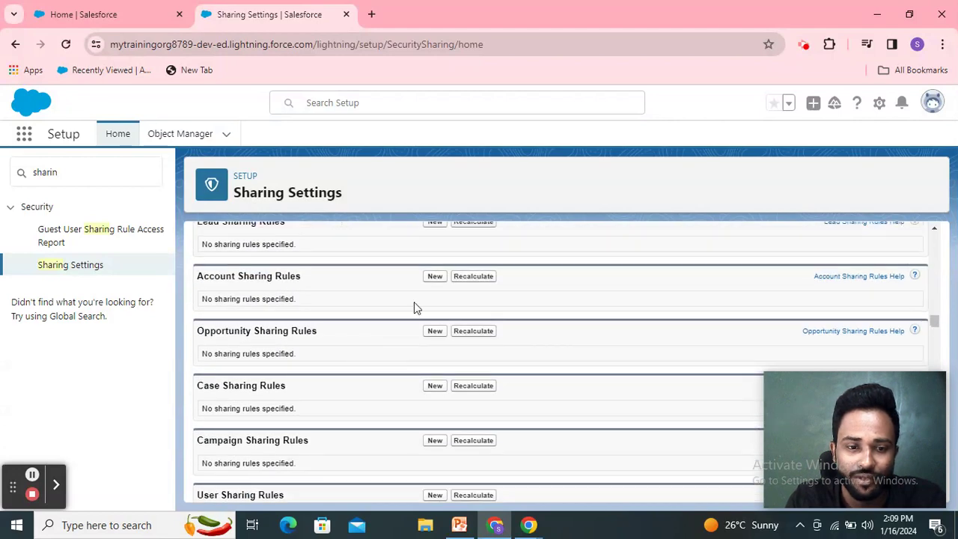
{"action": "double_click", "coordinate": [199, 278]}
{"action": "left_click", "coordinate": [318, 277], "text": "shift"}
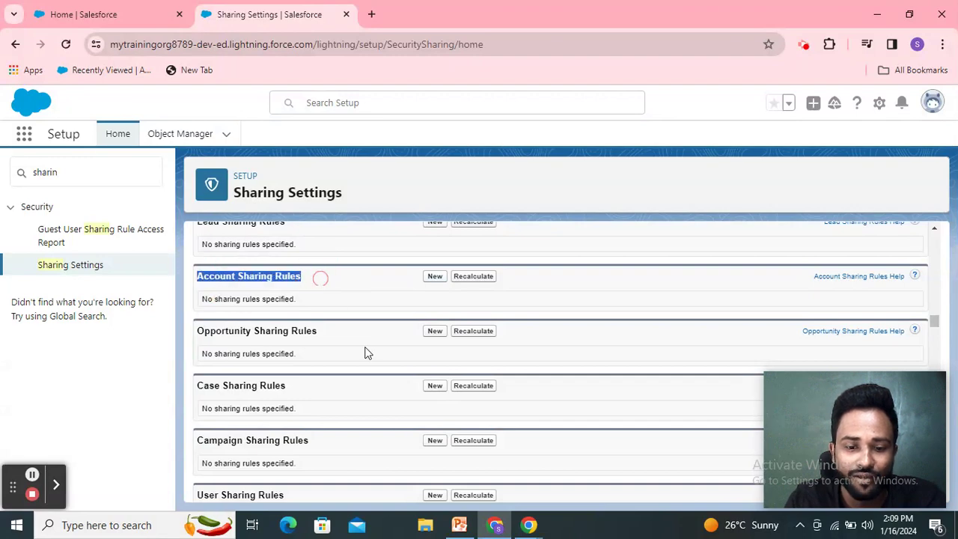
Step: Check the UseCase slide in PowerPoint and start a new Account sharing rule in Salesforce
{"action": "left_click", "coordinate": [459, 524]}
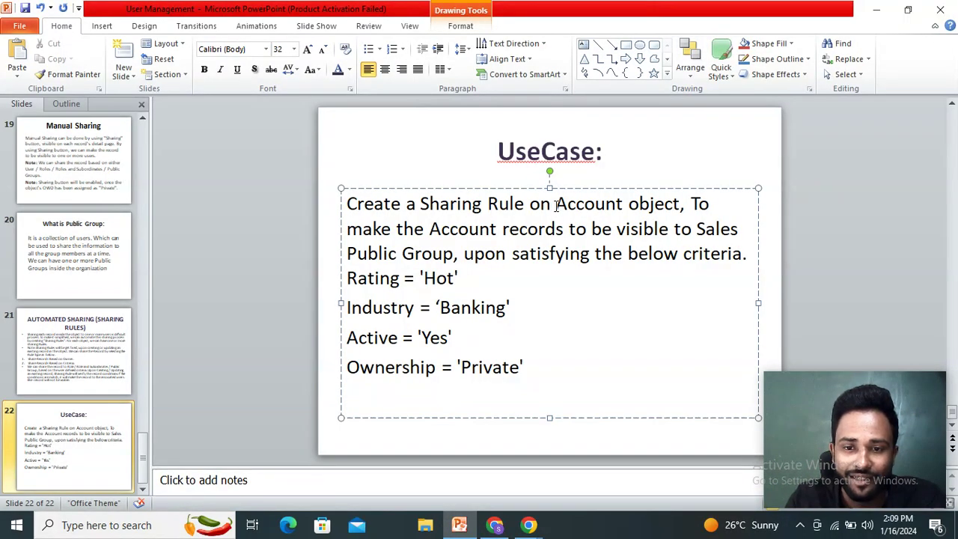
{"action": "left_click", "coordinate": [494, 525]}
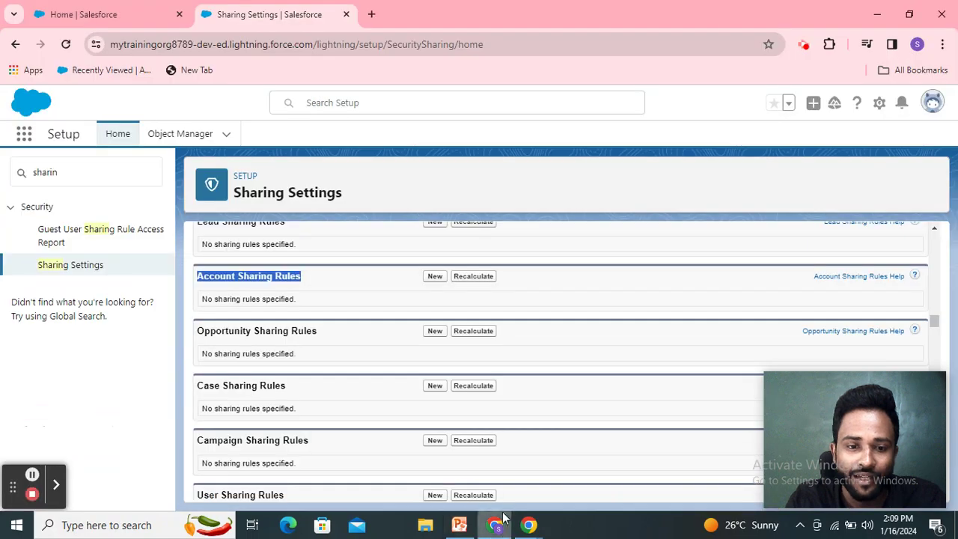
{"action": "left_click", "coordinate": [434, 277]}
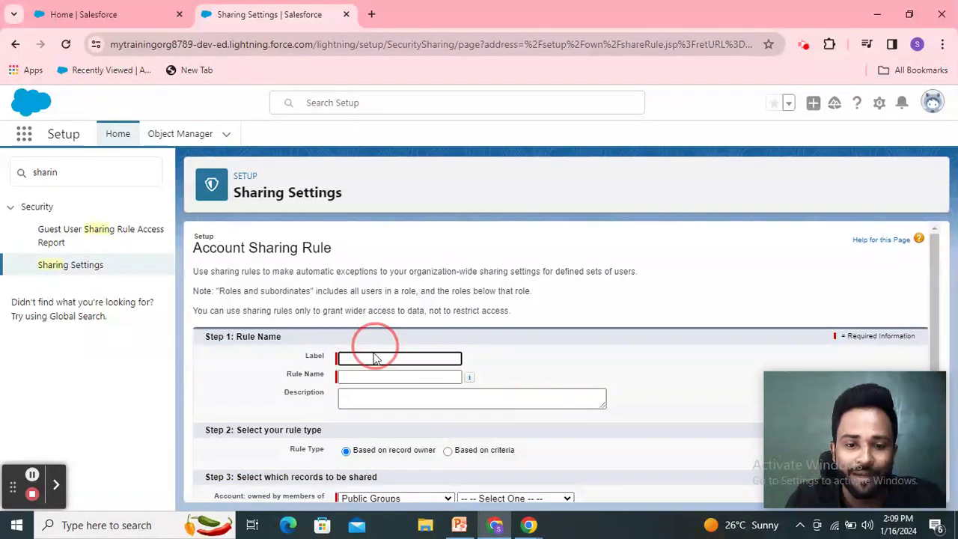
Step: Check the UseCase slide in PowerPoint and label the new rule "Account Sharing Rule" in Salesforce, deriving the rule name from the label
{"action": "left_click", "coordinate": [462, 524]}
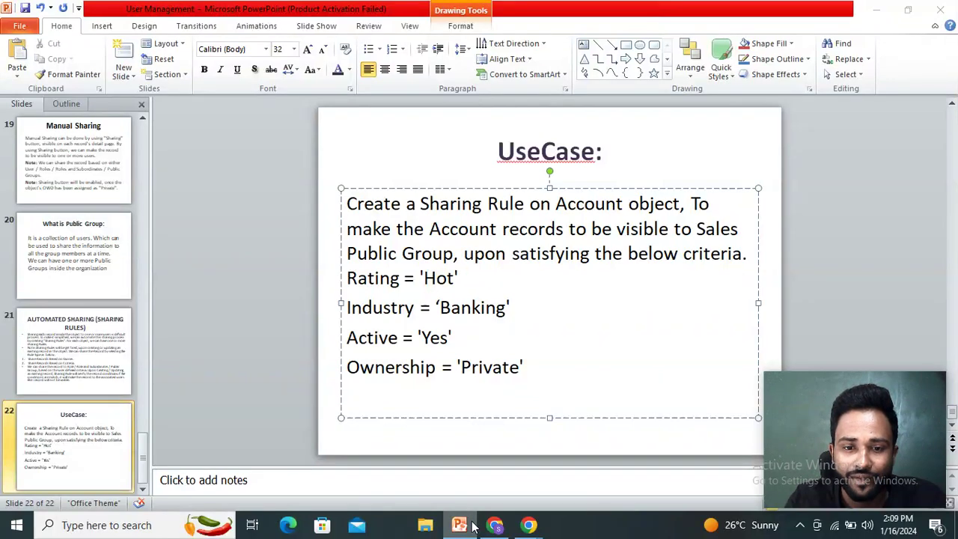
{"action": "left_click", "coordinate": [471, 526]}
{"action": "left_click", "coordinate": [394, 361]}
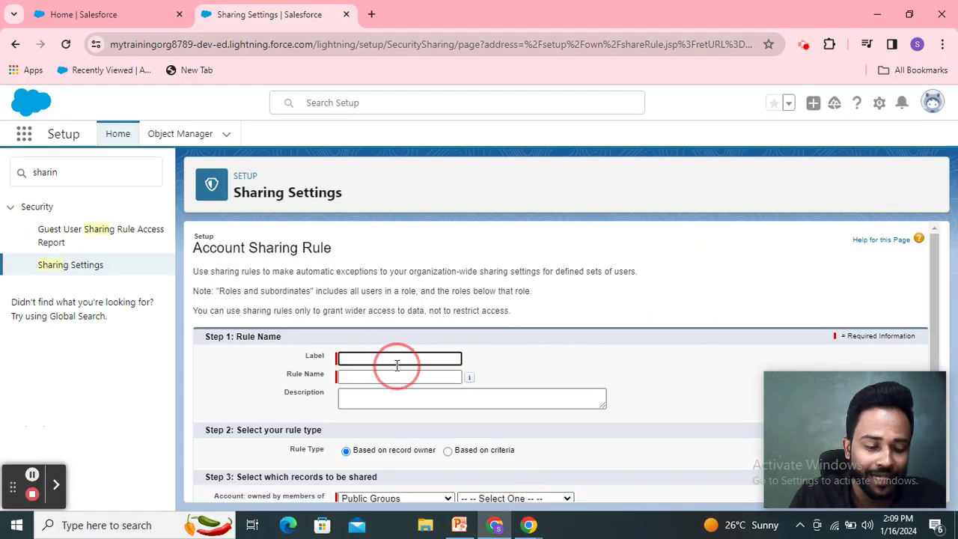
{"action": "type", "text": "Acco"}
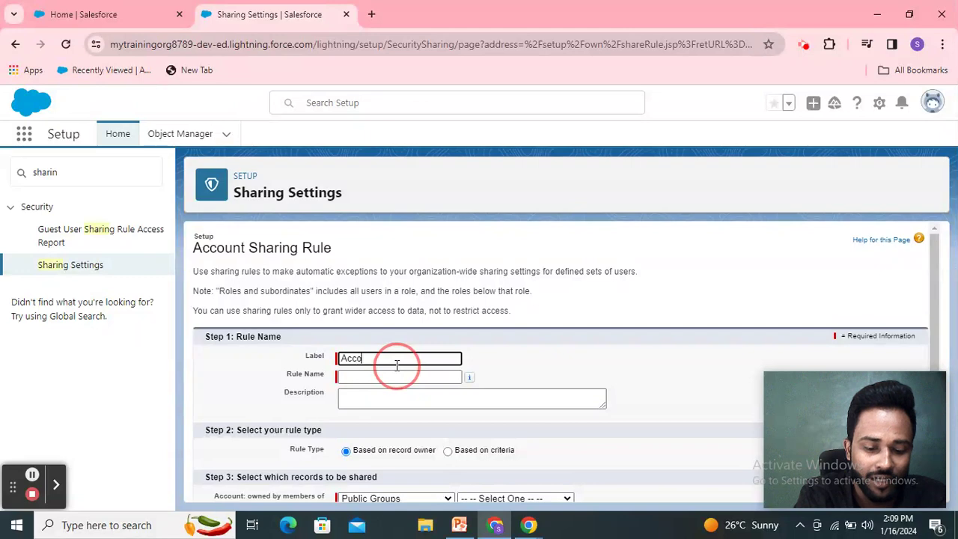
{"action": "type", "text": "unt Shar"}
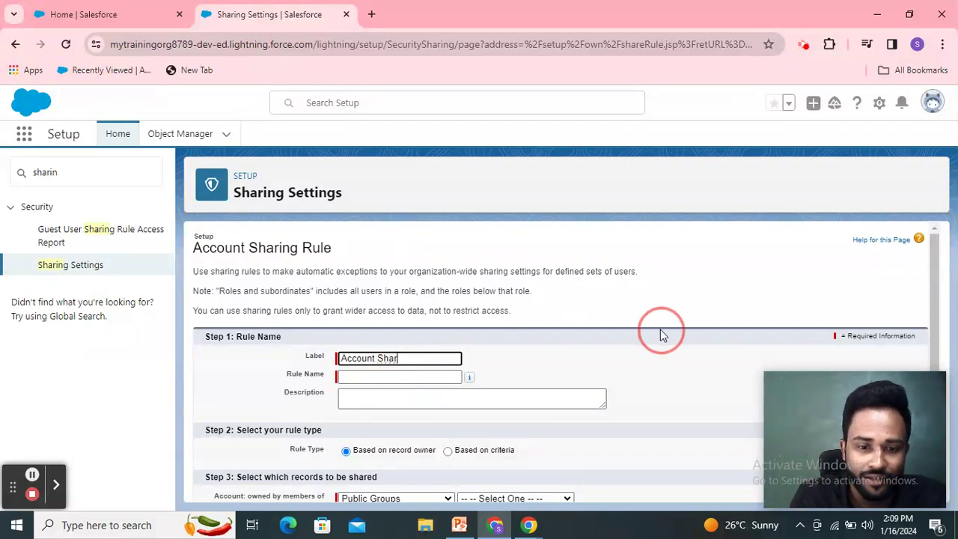
{"action": "type", "text": "ing Rule"}
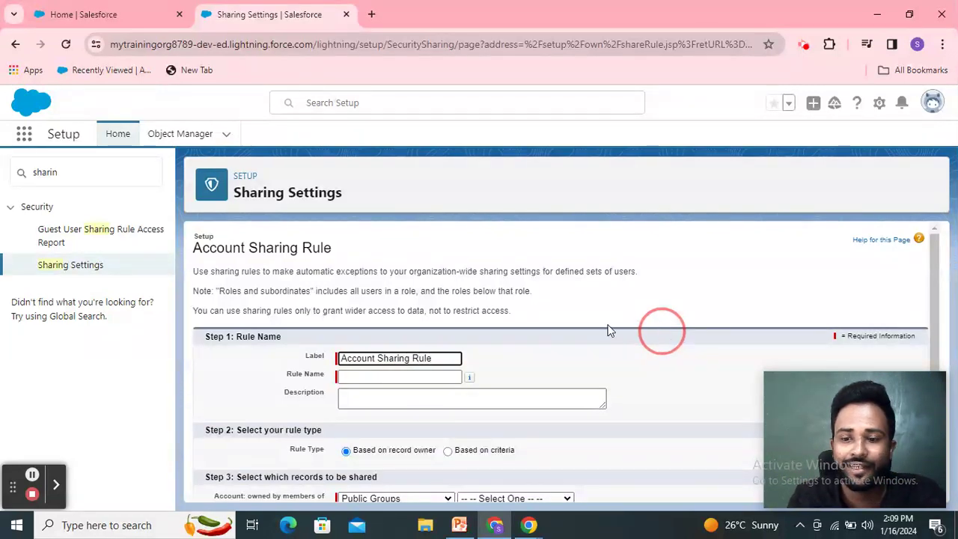
{"action": "left_click", "coordinate": [420, 377]}
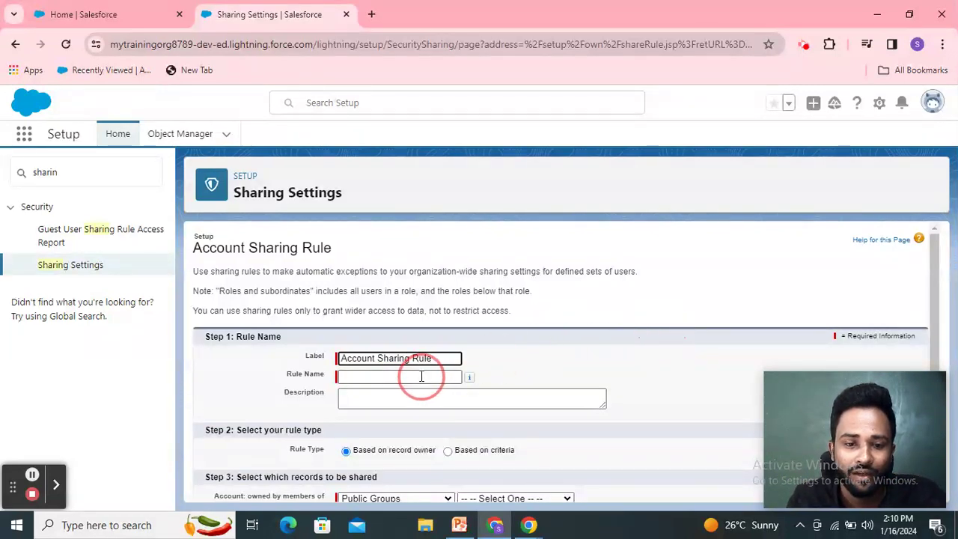
{"action": "scroll", "coordinate": [419, 377], "scroll_direction": "down", "scroll_amount": 1}
{"action": "left_click", "coordinate": [393, 323]}
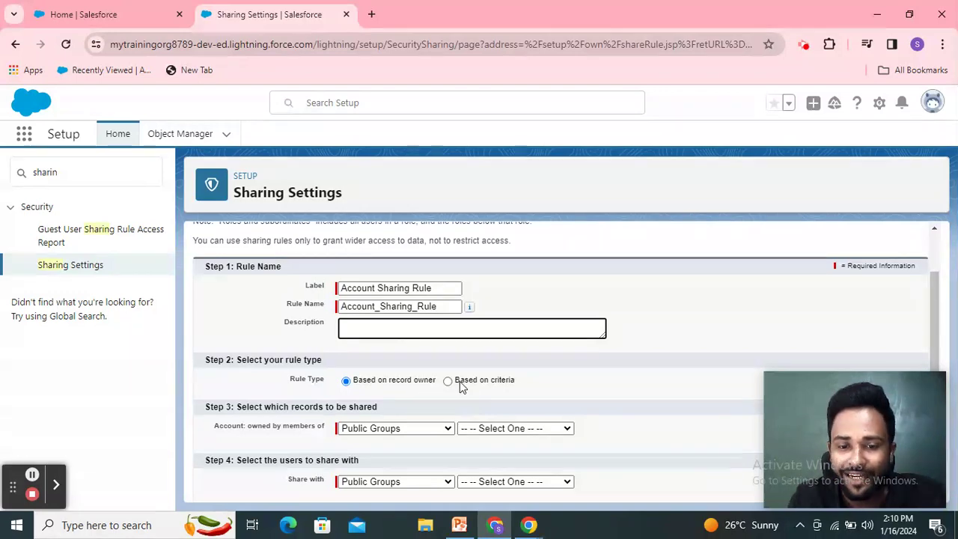
Step: Check the UseCase slide in PowerPoint again and set the rule type in Salesforce to "Based on criteria"
{"action": "left_click", "coordinate": [459, 525]}
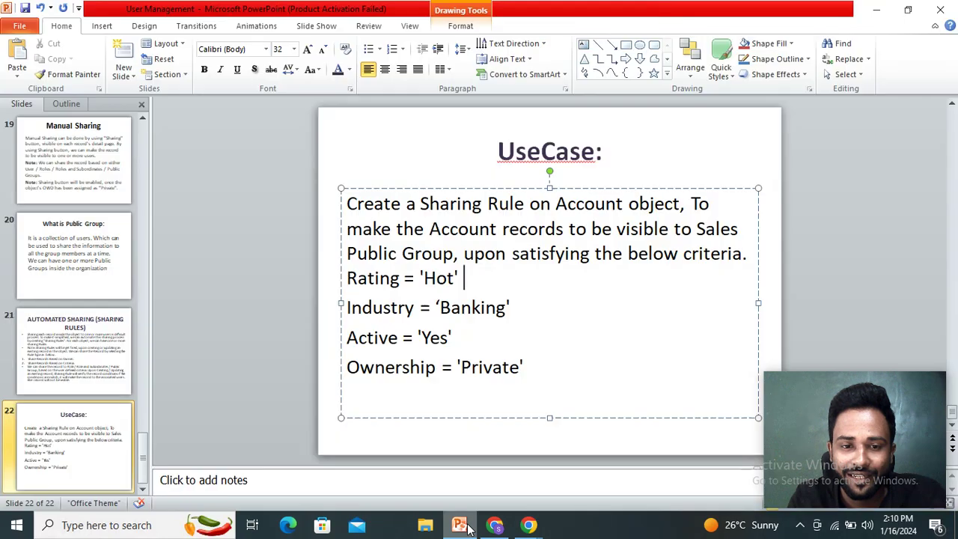
{"action": "left_click", "coordinate": [458, 524]}
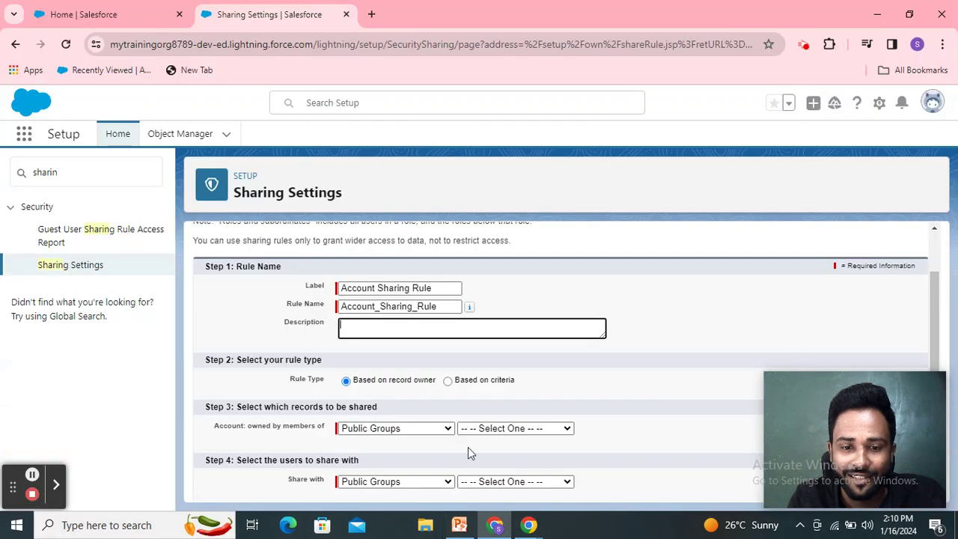
{"action": "left_click", "coordinate": [448, 382]}
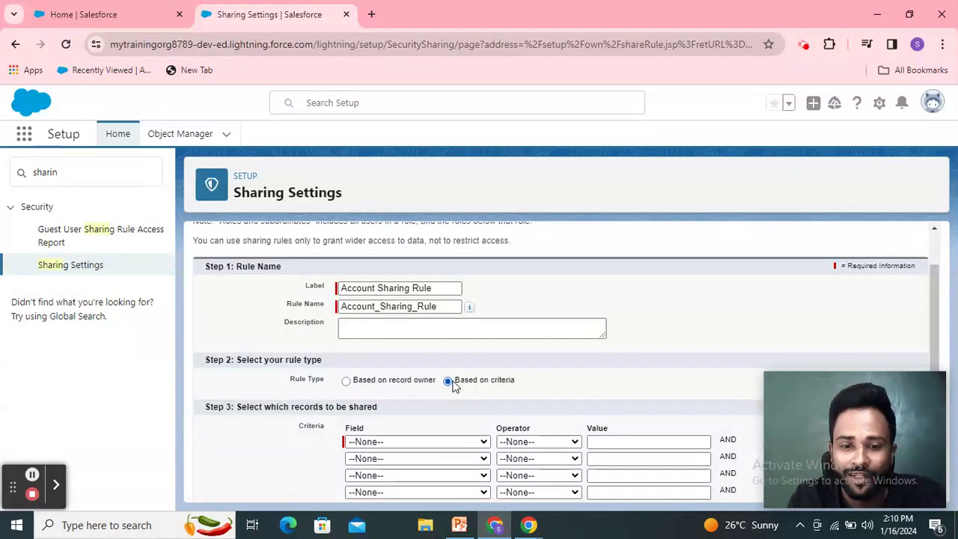
{"action": "scroll", "coordinate": [459, 385], "scroll_direction": "down", "scroll_amount": 2}
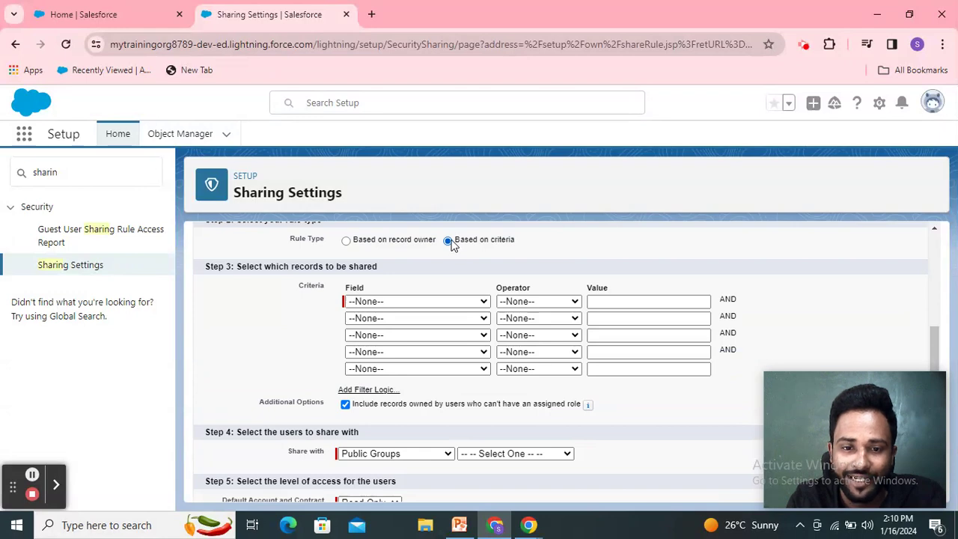
{"action": "scroll", "coordinate": [449, 272], "scroll_direction": "up", "scroll_amount": 1}
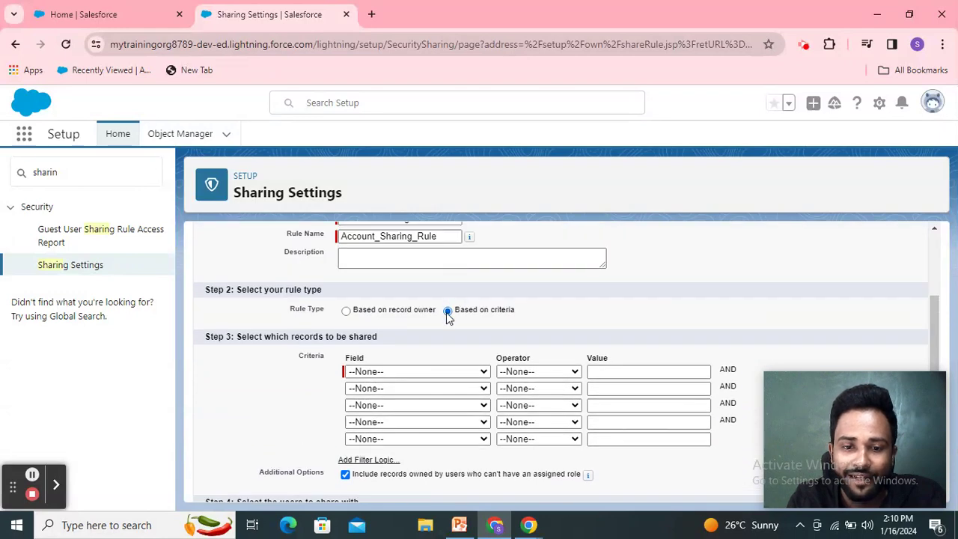
{"action": "scroll", "coordinate": [315, 372], "scroll_direction": "down", "scroll_amount": 1}
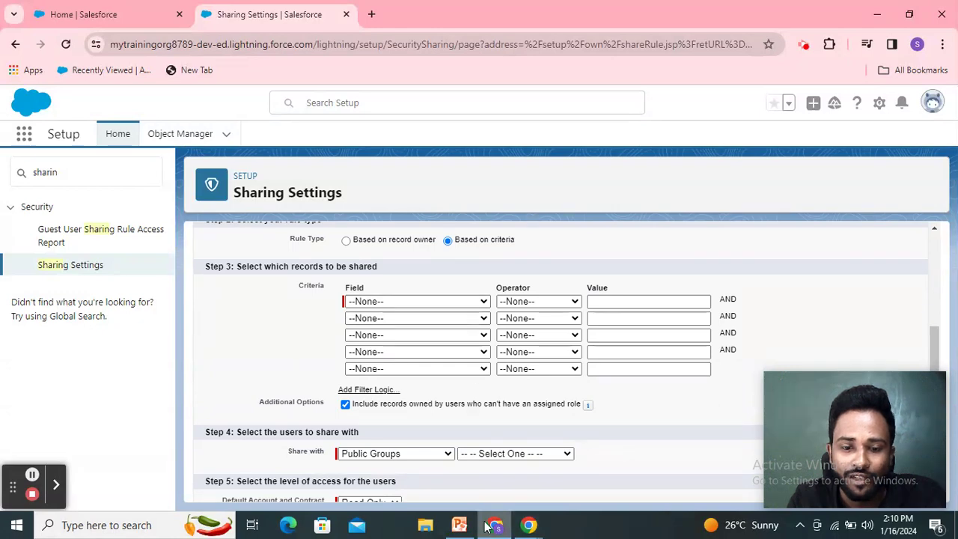
Step: Consult the PowerPoint slide and define the first criterion in Salesforce as Rating equals Hot, picking the value from the lookup
{"action": "left_click", "coordinate": [461, 525]}
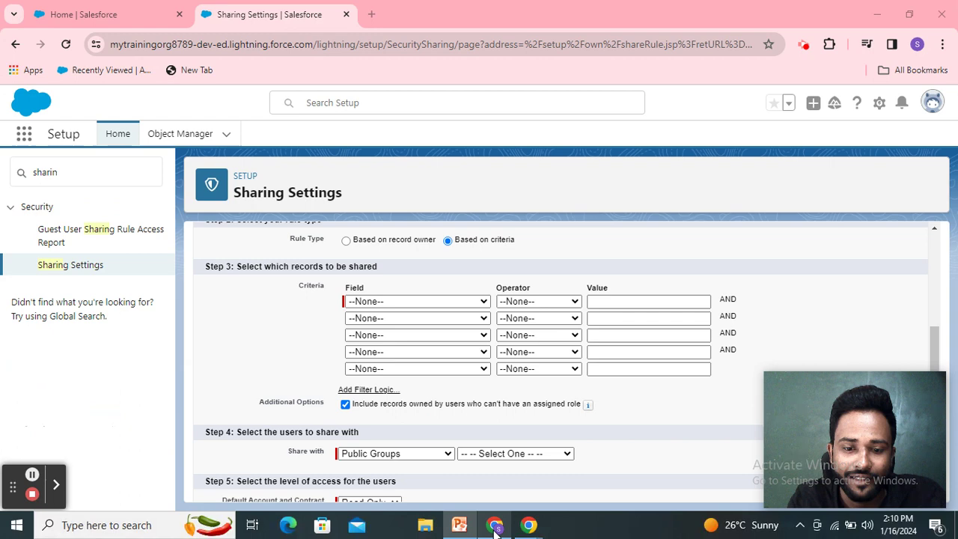
{"action": "left_click", "coordinate": [494, 525]}
{"action": "left_click", "coordinate": [436, 303]}
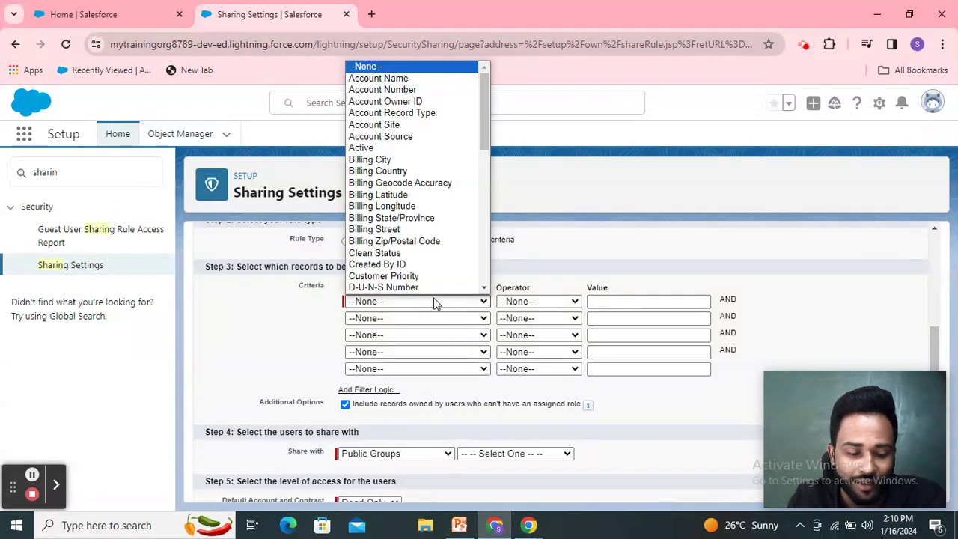
{"action": "key", "text": "r"}
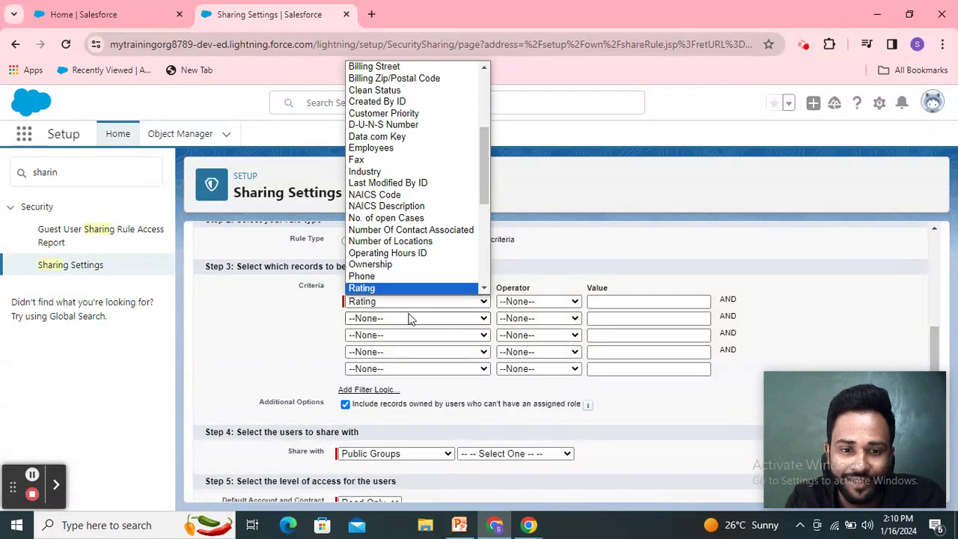
{"action": "left_click", "coordinate": [411, 289]}
{"action": "left_click", "coordinate": [548, 302]}
{"action": "left_click", "coordinate": [549, 326]}
{"action": "left_click", "coordinate": [605, 301]}
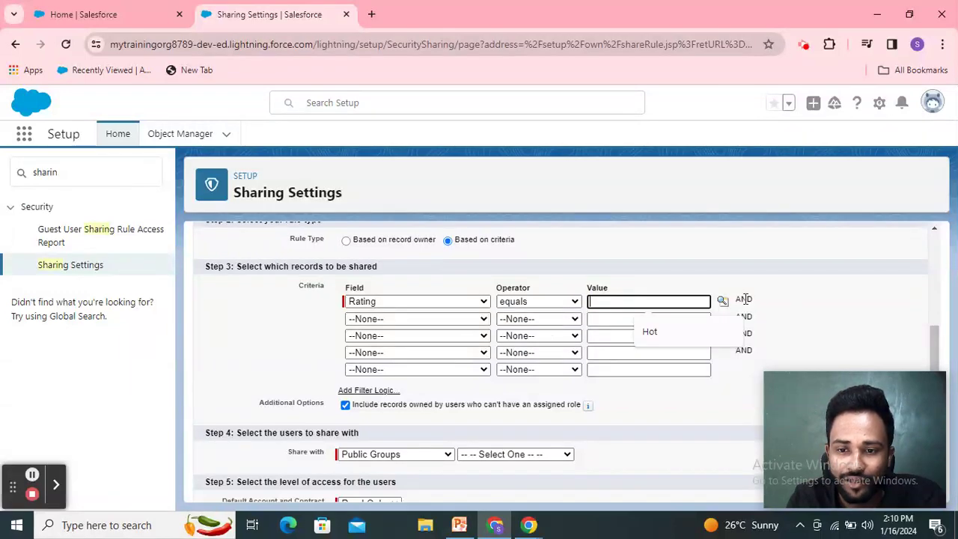
{"action": "left_click", "coordinate": [723, 303]}
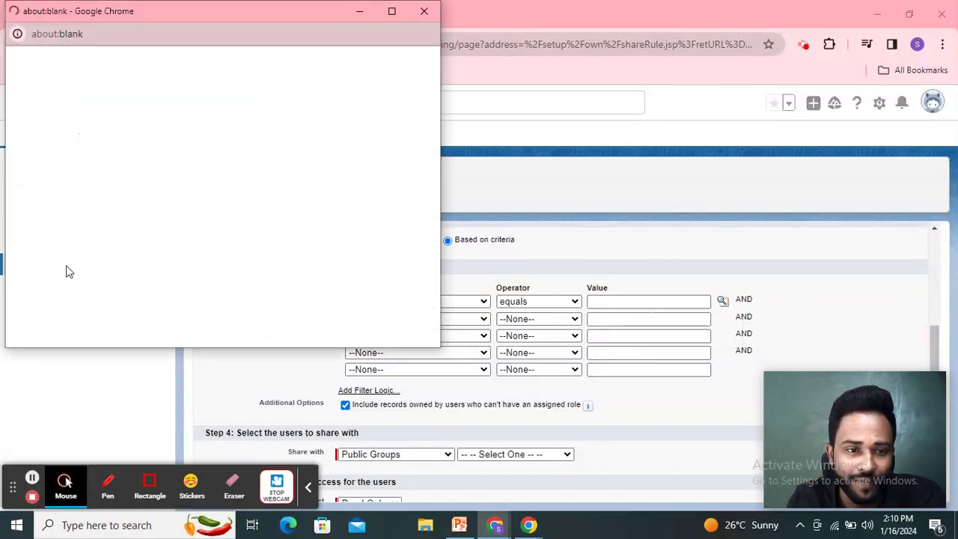
{"action": "left_click", "coordinate": [308, 487]}
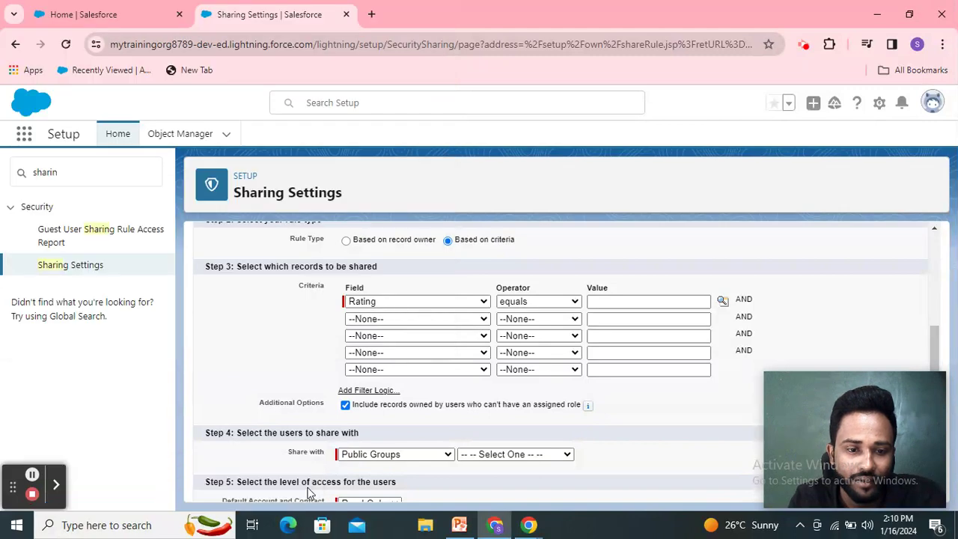
{"action": "left_click", "coordinate": [722, 299]}
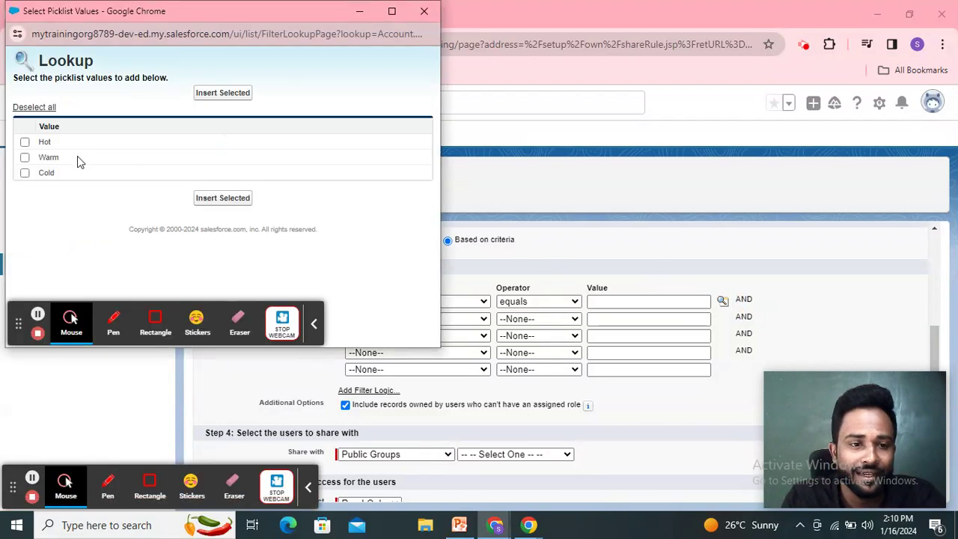
{"action": "left_click", "coordinate": [226, 198]}
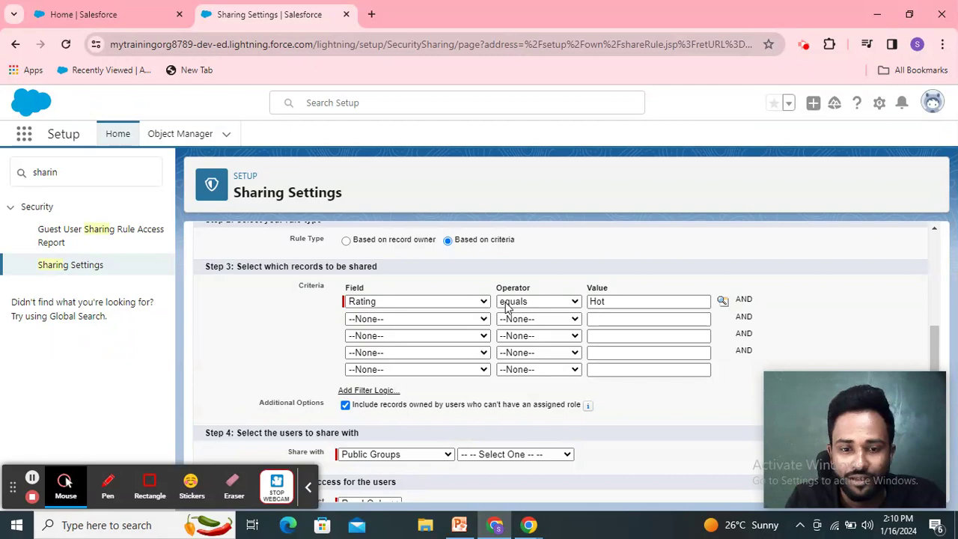
Step: Read the next condition on the PowerPoint slide and add the second criterion in Salesforce, Industry equals Banking, using the value lookup
{"action": "left_click", "coordinate": [459, 526]}
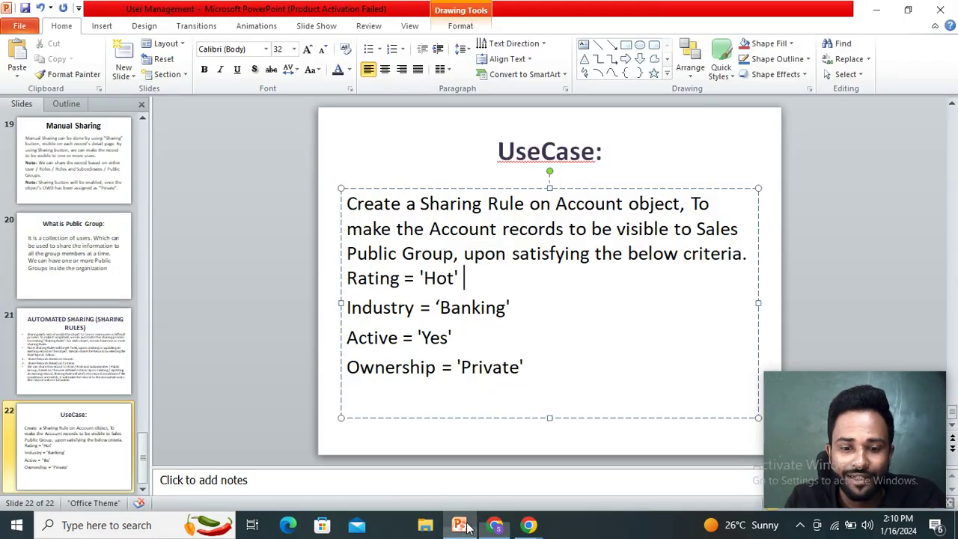
{"action": "left_click", "coordinate": [459, 526]}
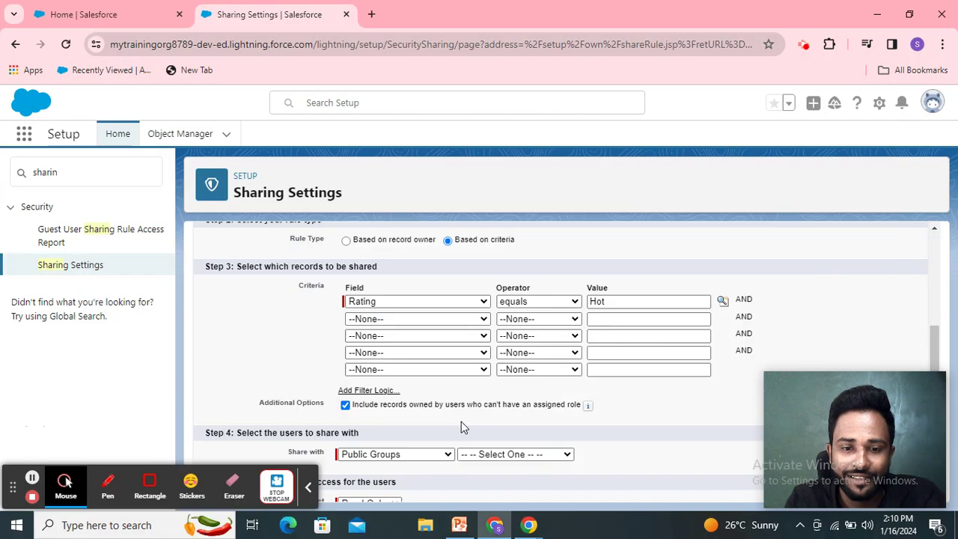
{"action": "left_click", "coordinate": [441, 322]}
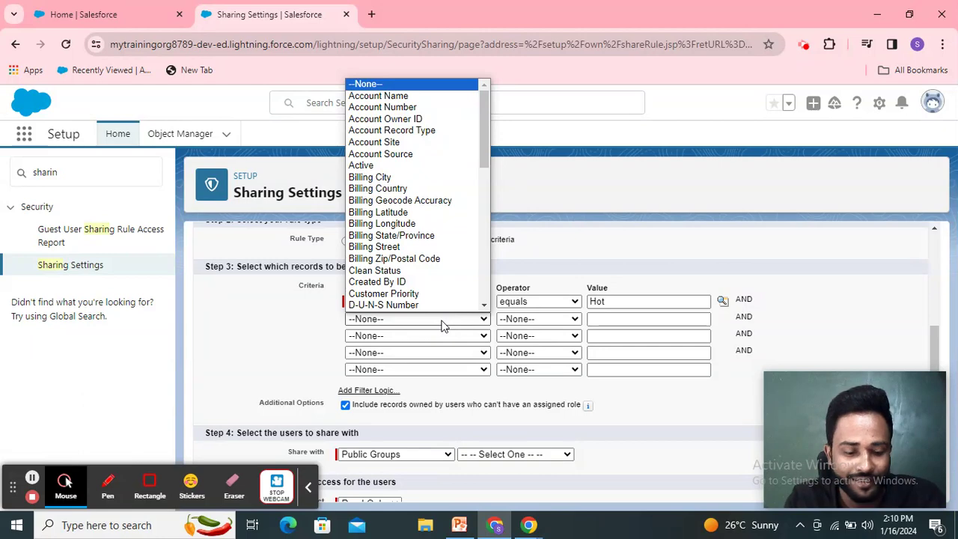
{"action": "key", "text": "i"}
{"action": "left_click", "coordinate": [433, 315]}
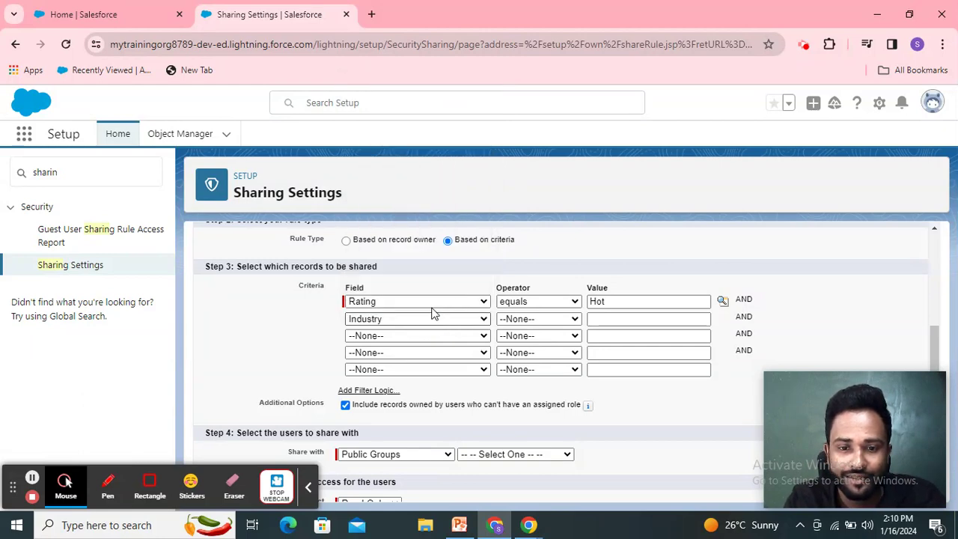
{"action": "left_click", "coordinate": [515, 320]}
{"action": "left_click", "coordinate": [514, 344]}
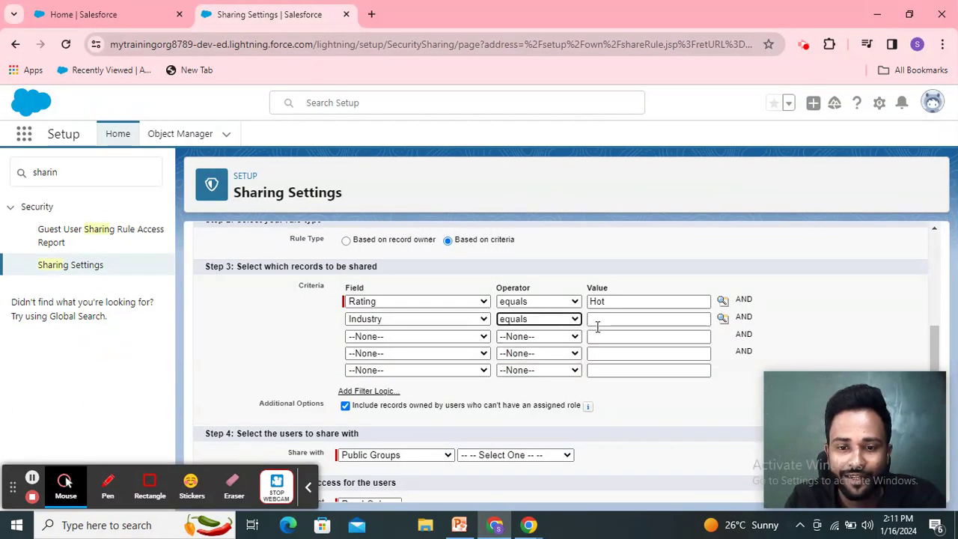
{"action": "left_click", "coordinate": [723, 322]}
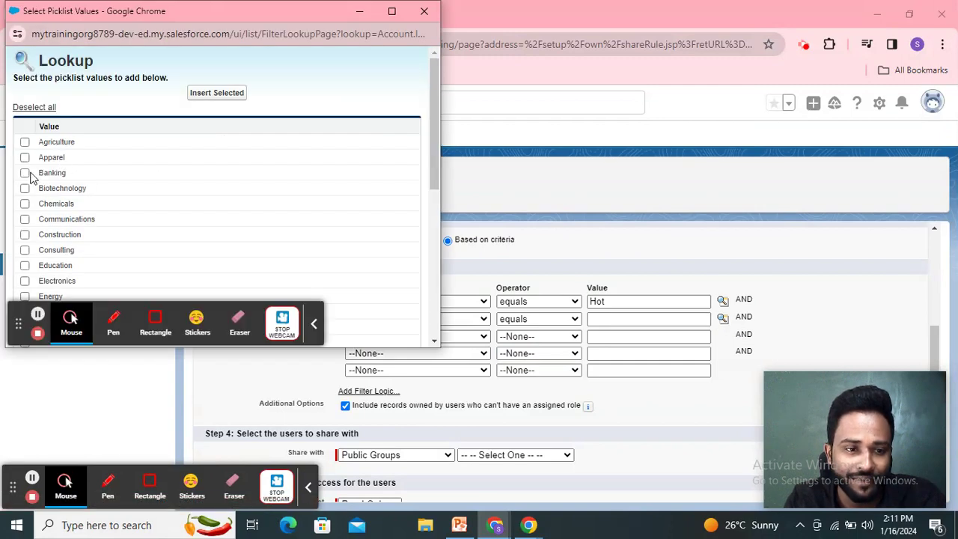
{"action": "left_click", "coordinate": [25, 173]}
{"action": "left_click", "coordinate": [231, 95]}
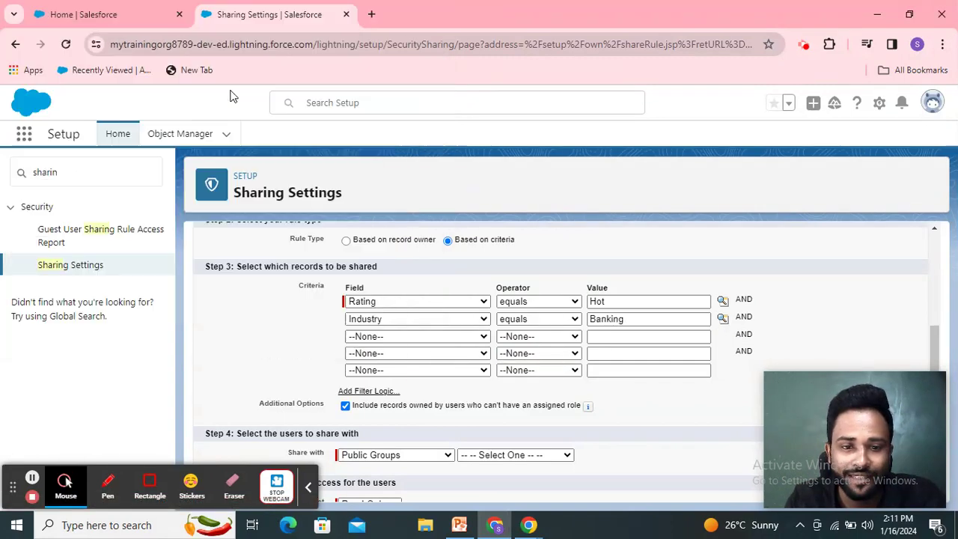
Step: Review the slide in PowerPoint and add the third criterion in Salesforce, Active equals Yes, using the value lookup
{"action": "left_click", "coordinate": [462, 522]}
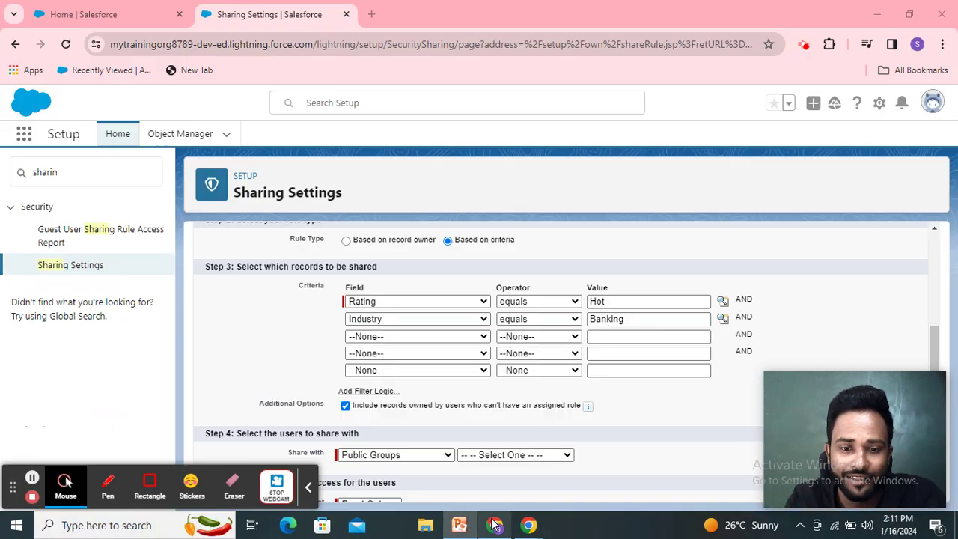
{"action": "key", "text": "alt+Tab"}
{"action": "left_click", "coordinate": [408, 339]}
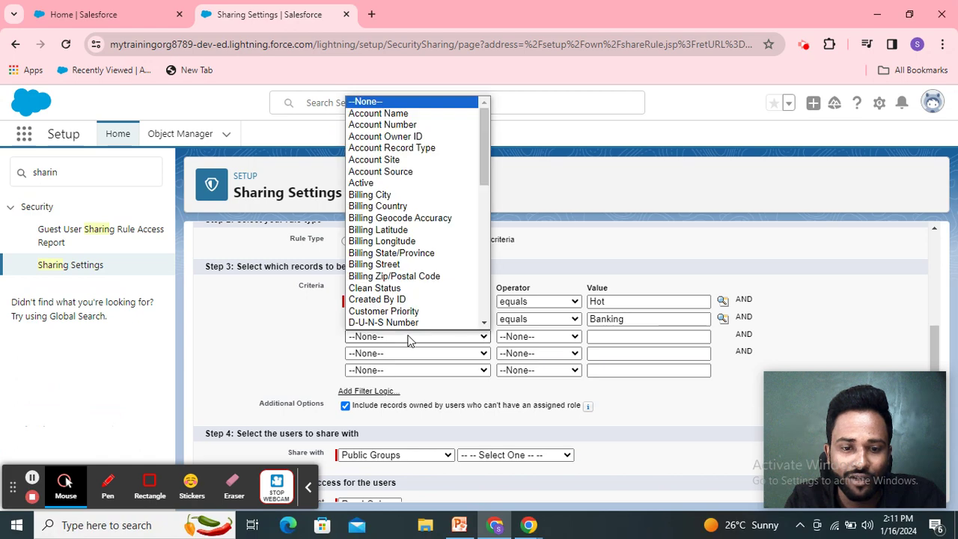
{"action": "key", "text": "Down"}
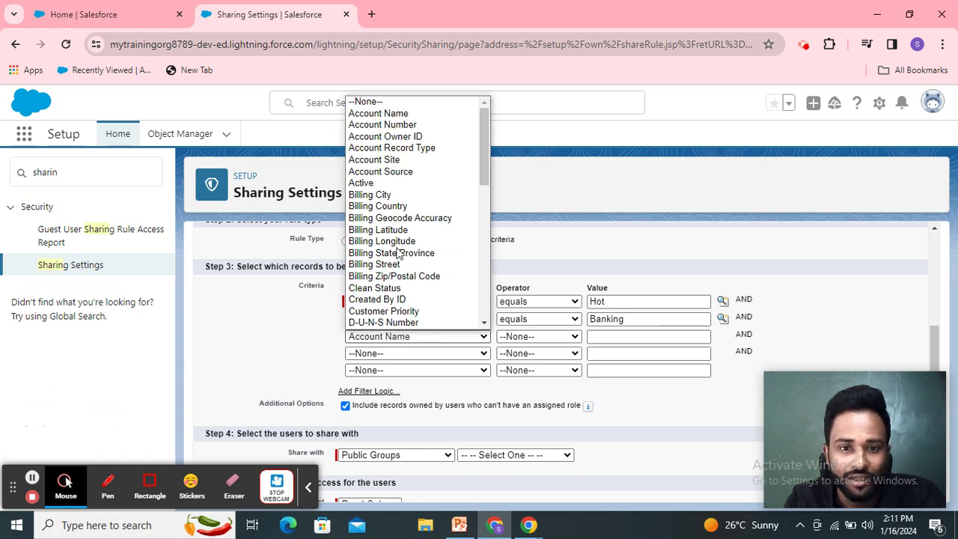
{"action": "left_click", "coordinate": [378, 183]}
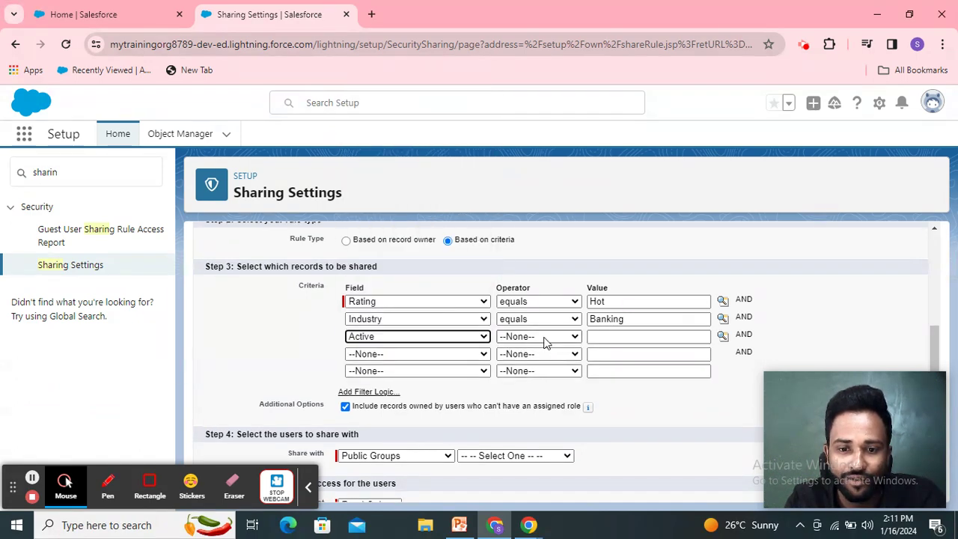
{"action": "left_click", "coordinate": [544, 338]}
{"action": "left_click", "coordinate": [524, 361]}
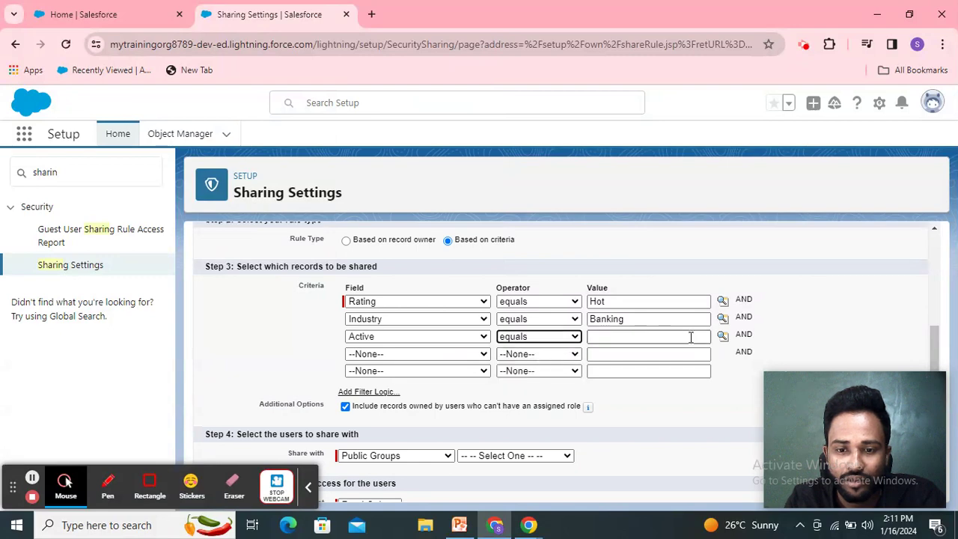
{"action": "left_click", "coordinate": [722, 336]}
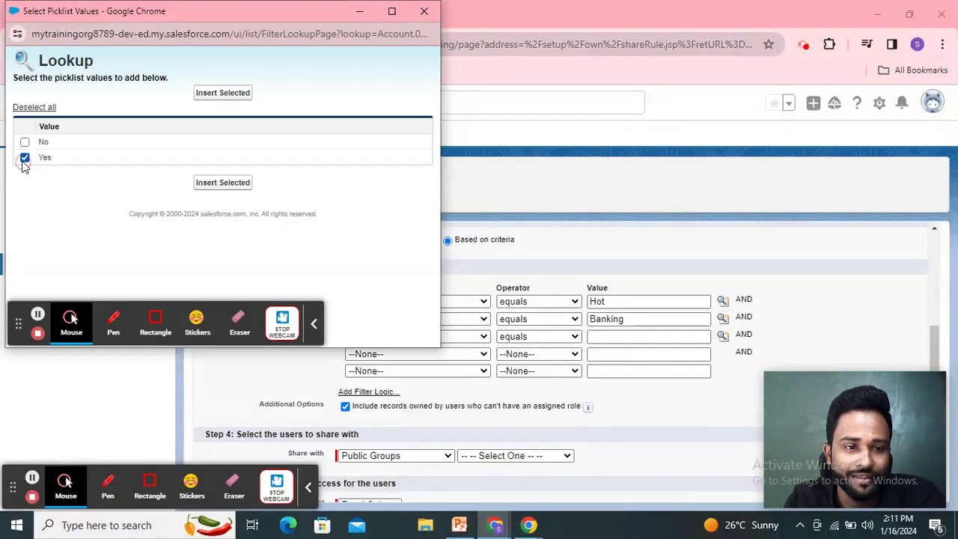
{"action": "left_click", "coordinate": [222, 183]}
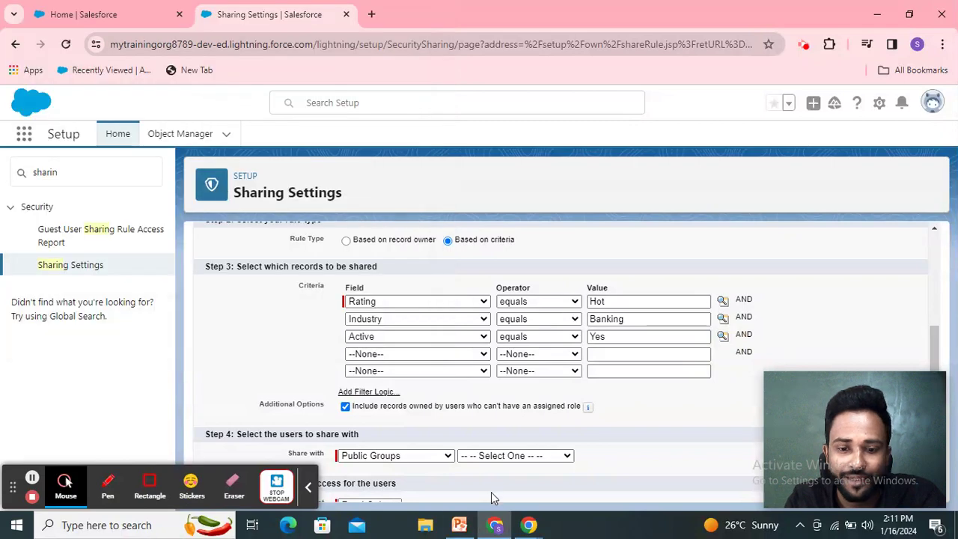
Step: Check the slide in PowerPoint and add the fourth criterion in Salesforce, Ownership equals Private, using the value lookup
{"action": "left_click", "coordinate": [460, 525]}
{"action": "left_click", "coordinate": [460, 525]}
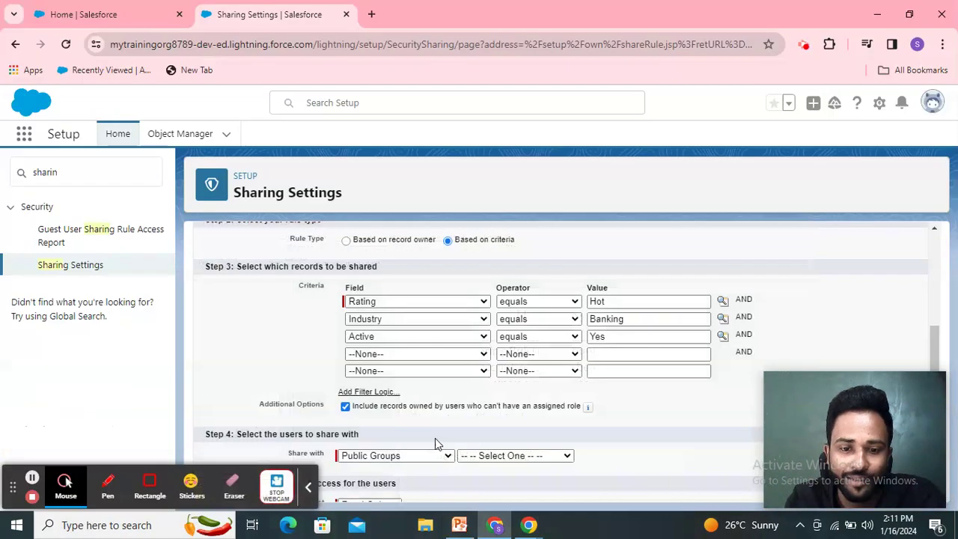
{"action": "left_click", "coordinate": [392, 355]}
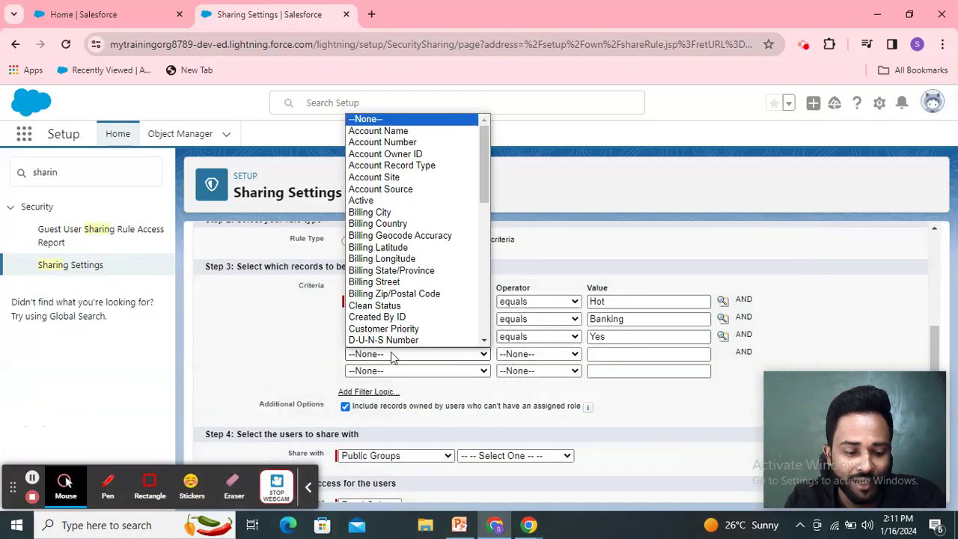
{"action": "key", "text": "o"}
{"action": "scroll", "coordinate": [385, 310], "scroll_direction": "down", "scroll_amount": 4}
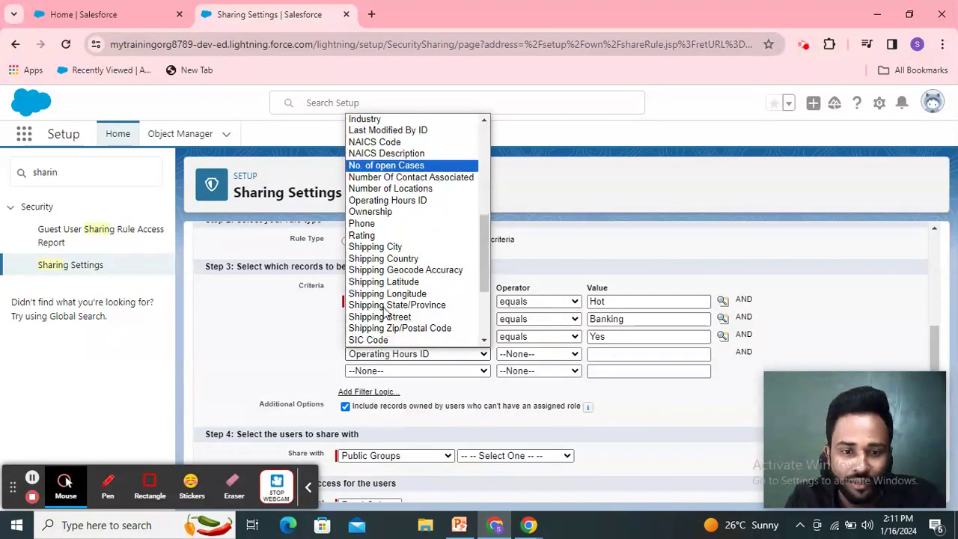
{"action": "left_click", "coordinate": [376, 212]}
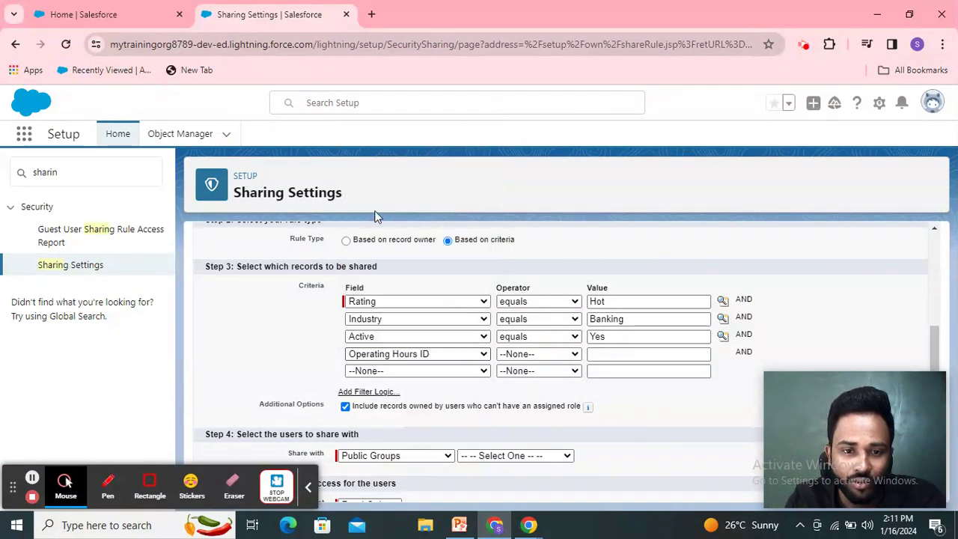
{"action": "left_click", "coordinate": [530, 354]}
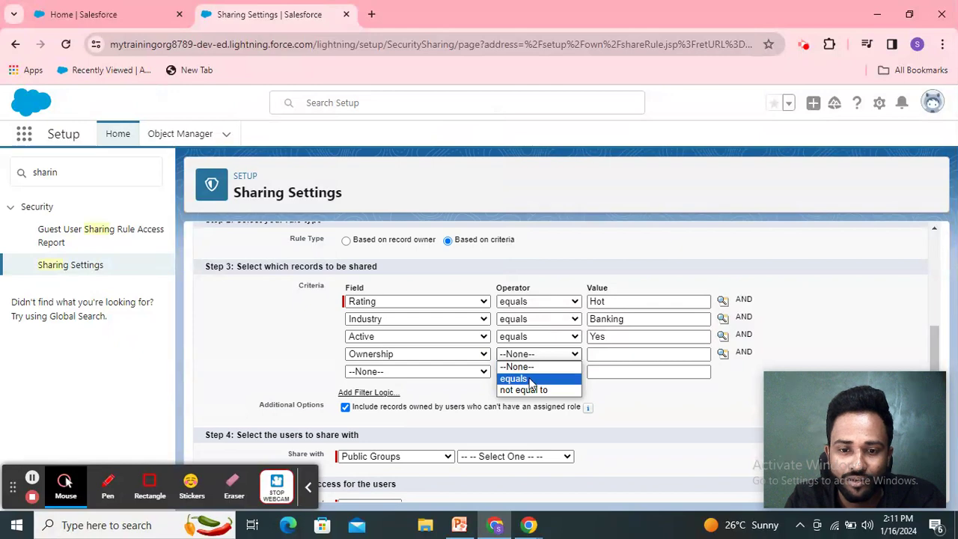
{"action": "left_click", "coordinate": [529, 382]}
{"action": "left_click", "coordinate": [605, 351]}
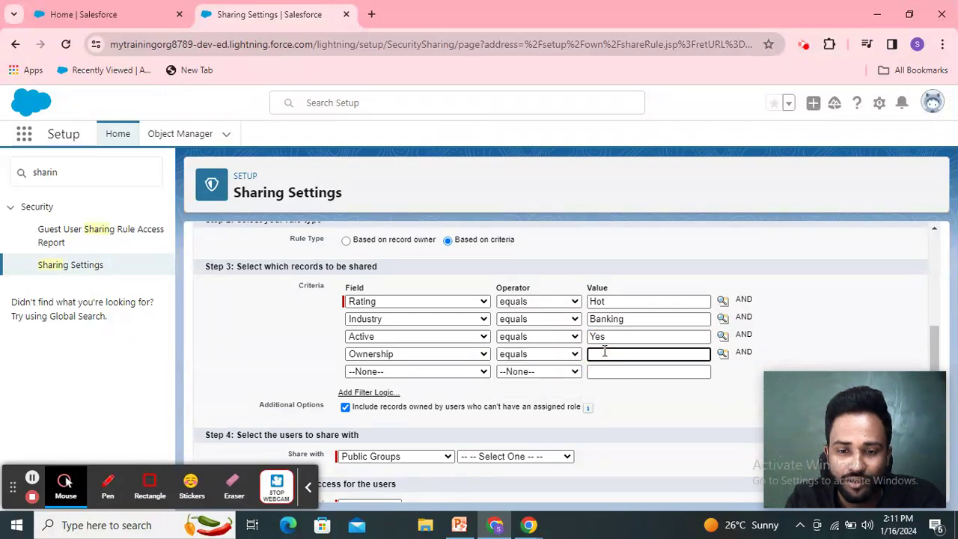
{"action": "left_click", "coordinate": [722, 353]}
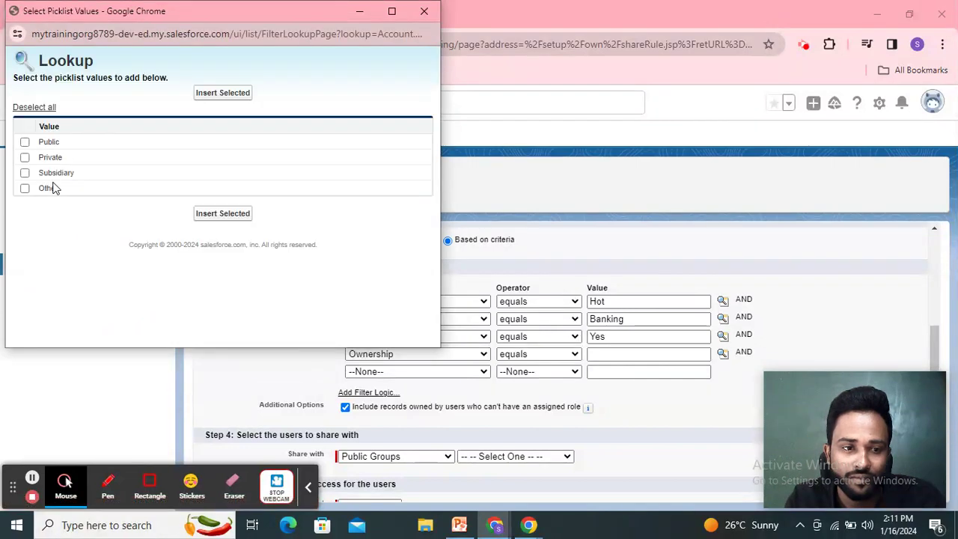
{"action": "left_click", "coordinate": [26, 158]}
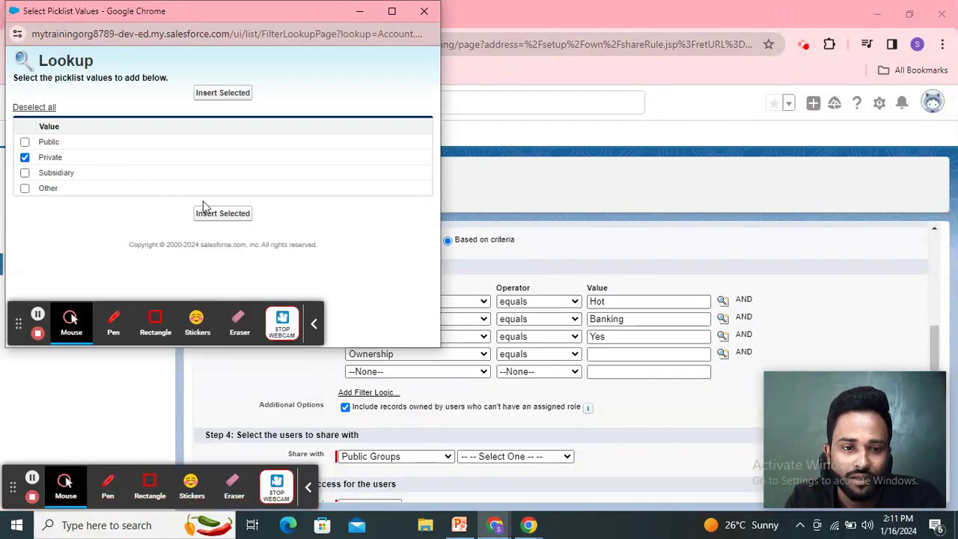
{"action": "left_click", "coordinate": [222, 214]}
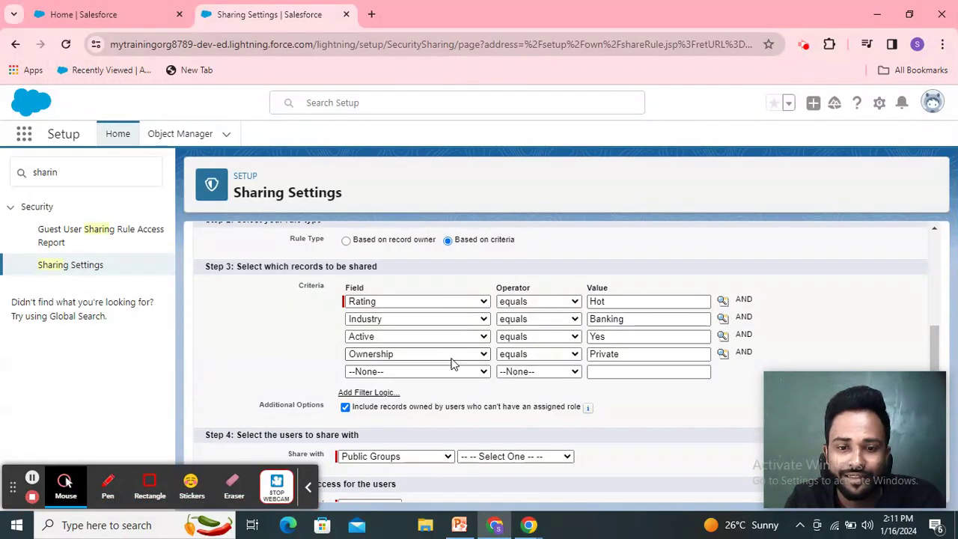
Step: Consult the PowerPoint slide and set the Salesforce rule to share with the public group Test Sales Public Group
{"action": "scroll", "coordinate": [557, 363], "scroll_direction": "down", "scroll_amount": 1}
{"action": "left_click", "coordinate": [458, 525]}
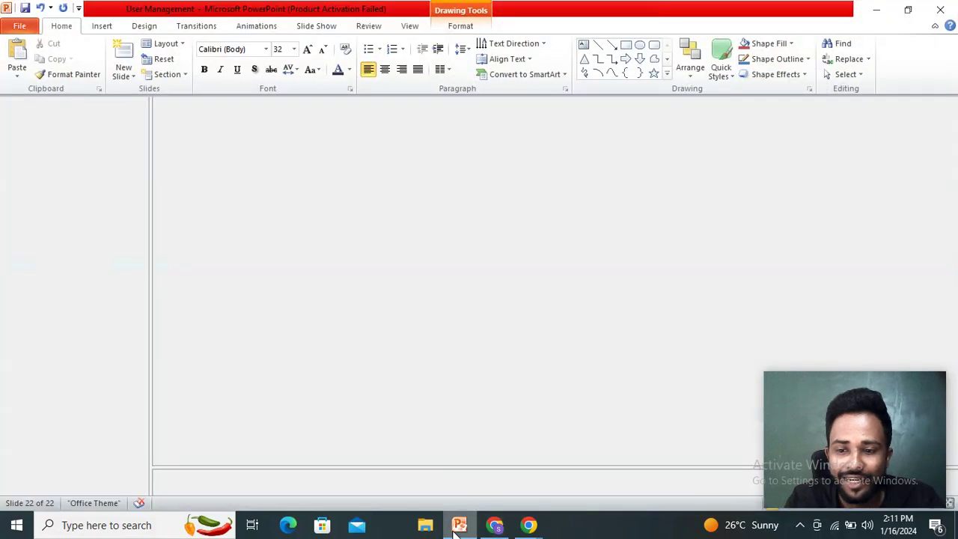
{"action": "left_click", "coordinate": [458, 525]}
{"action": "scroll", "coordinate": [284, 389], "scroll_direction": "down", "scroll_amount": 1}
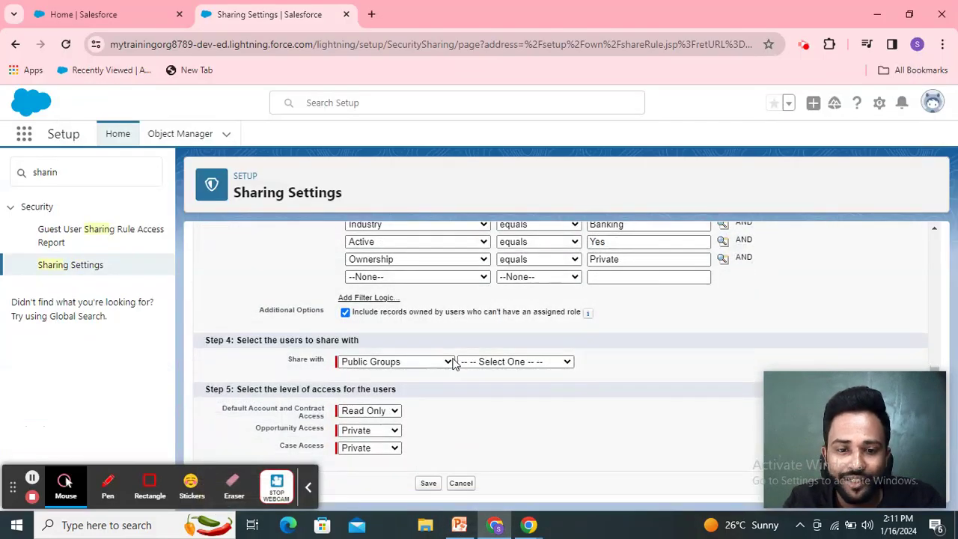
{"action": "left_click", "coordinate": [406, 362]}
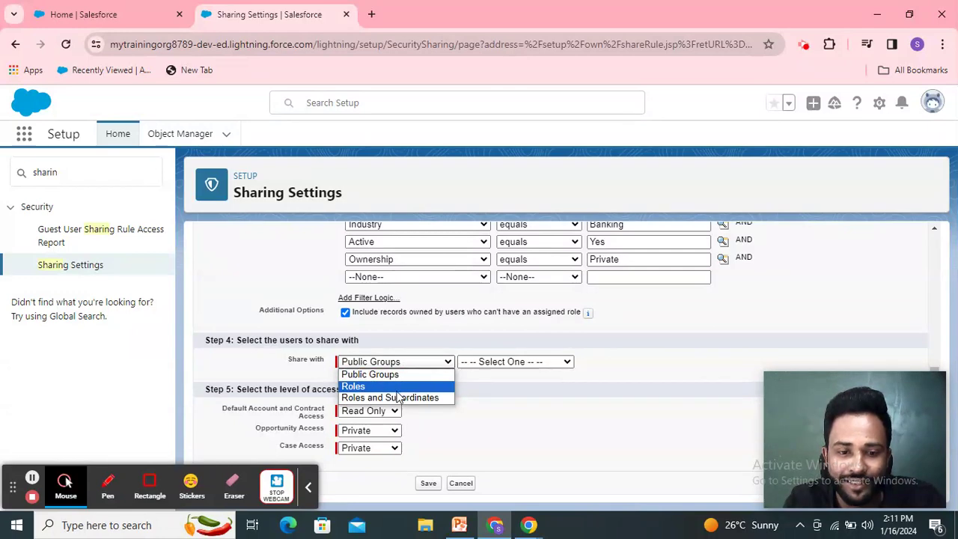
{"action": "left_click", "coordinate": [369, 374]}
{"action": "left_click", "coordinate": [515, 362]}
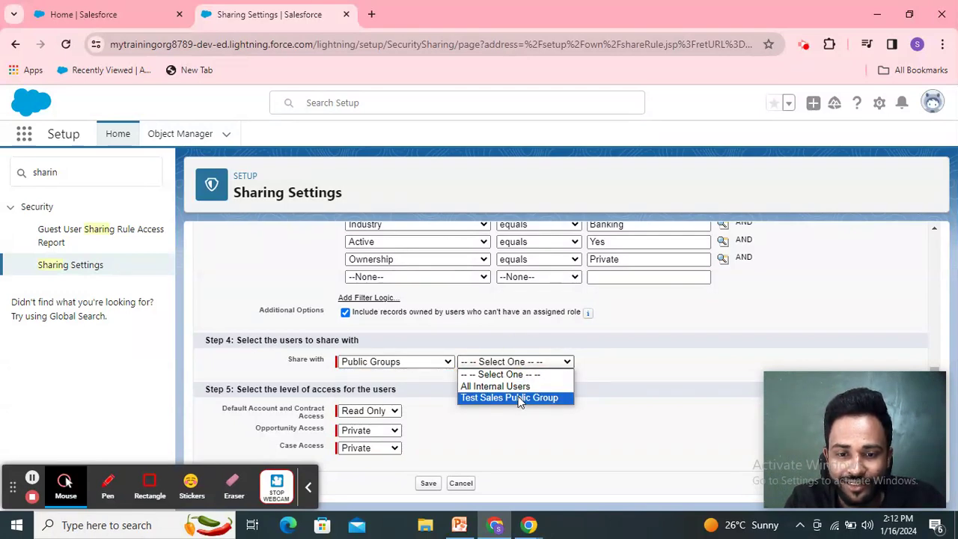
{"action": "left_click", "coordinate": [520, 399]}
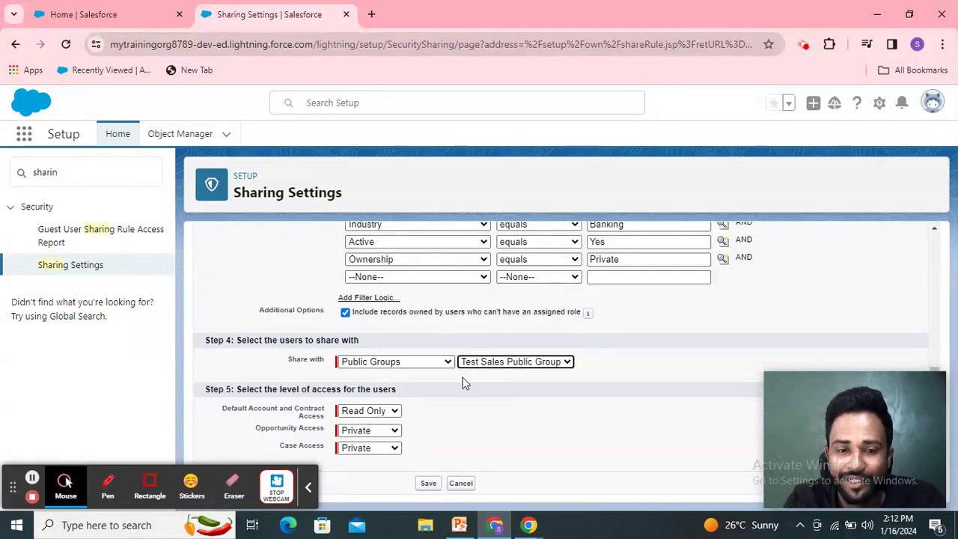
Step: Recheck the PowerPoint slide, choose Read Only for Default Account and Contract Access in Salesforce, and save the rule, accepting the sharing recalculation
{"action": "left_click", "coordinate": [308, 487]}
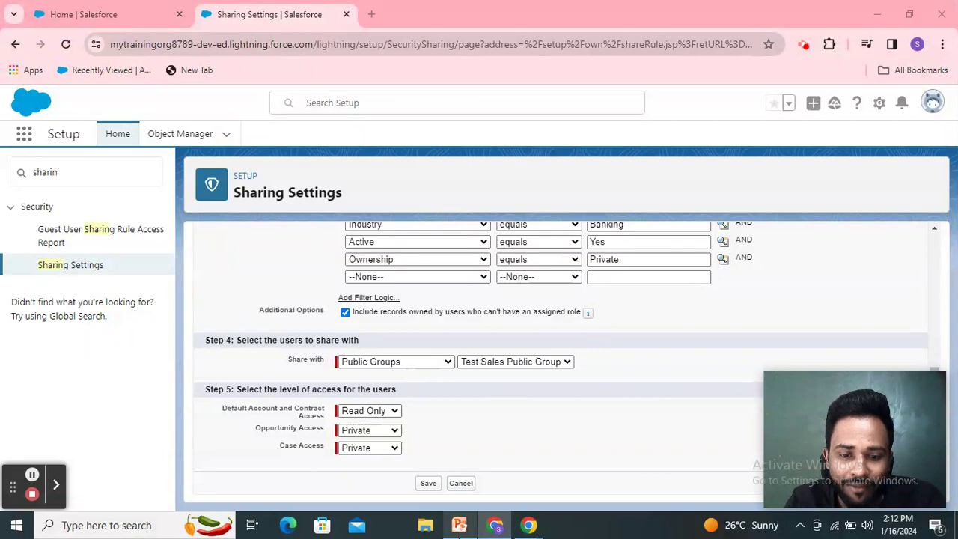
{"action": "left_click", "coordinate": [459, 525]}
{"action": "left_click", "coordinate": [459, 524]}
{"action": "left_click", "coordinate": [369, 411]}
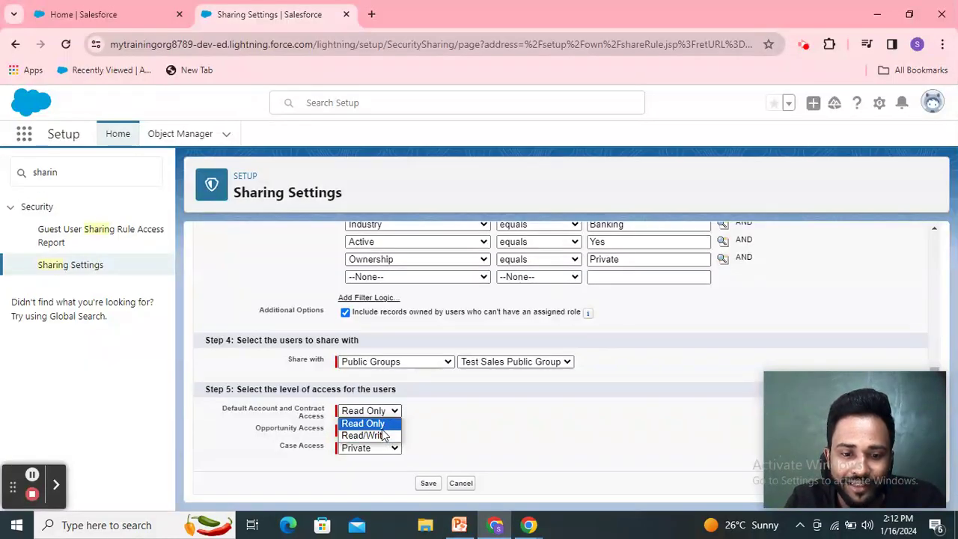
{"action": "left_click", "coordinate": [388, 424]}
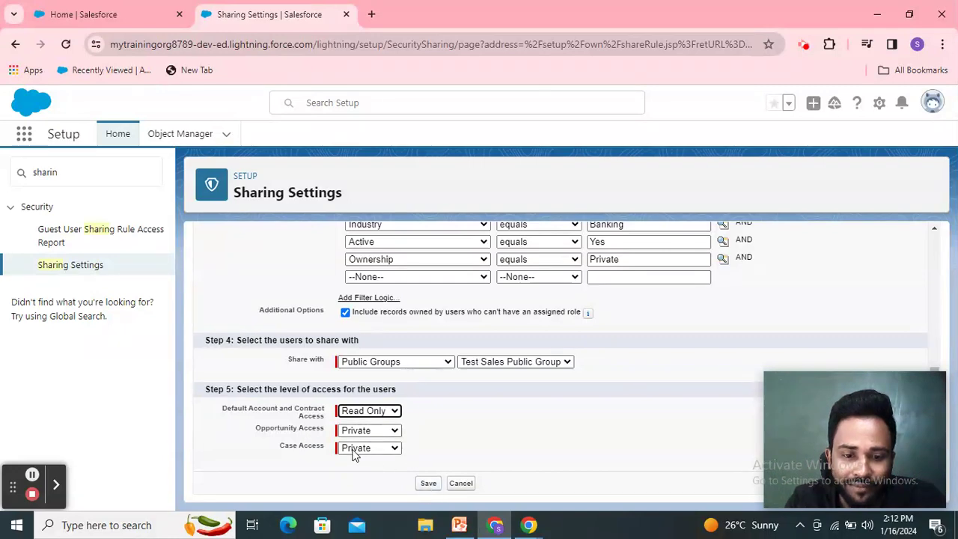
{"action": "left_click", "coordinate": [368, 416]}
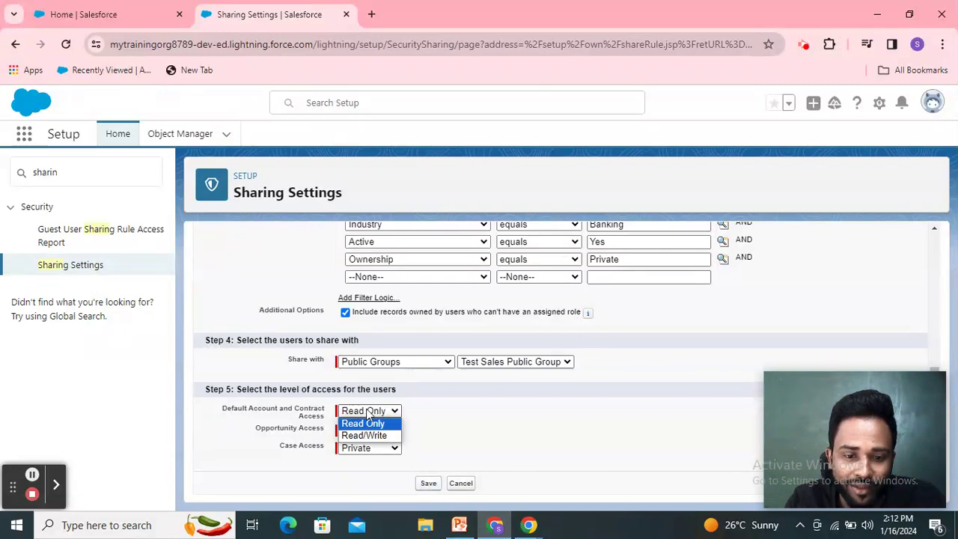
{"action": "left_click", "coordinate": [367, 424]}
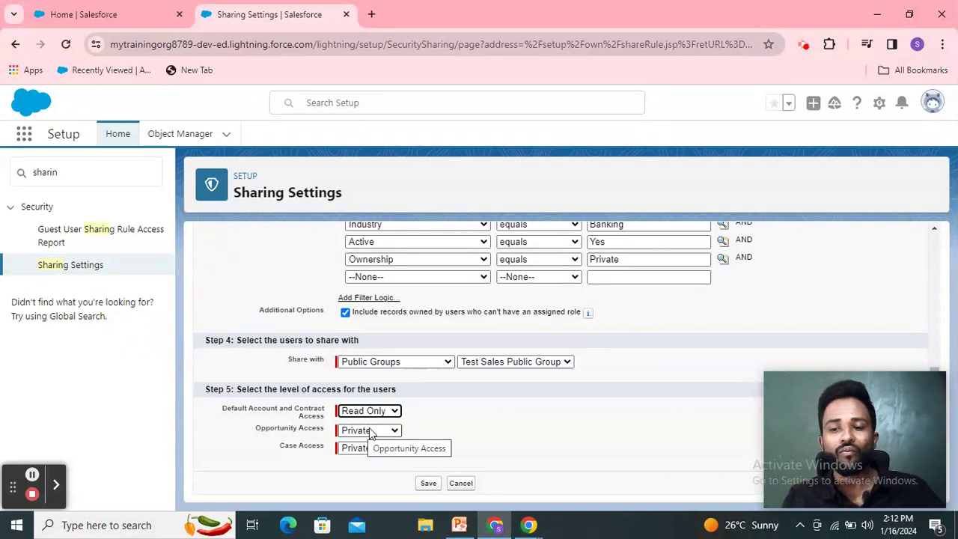
{"action": "left_click", "coordinate": [427, 483]}
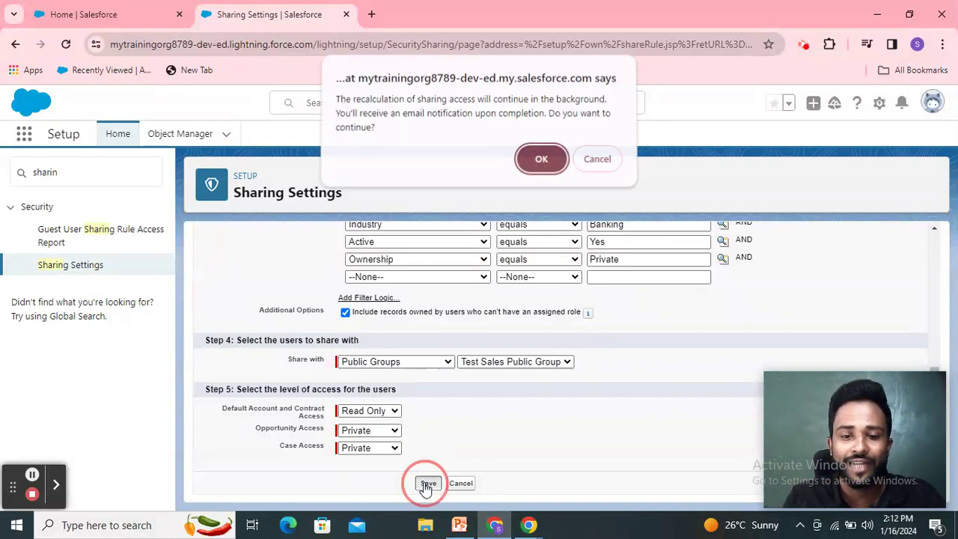
{"action": "left_click", "coordinate": [542, 168]}
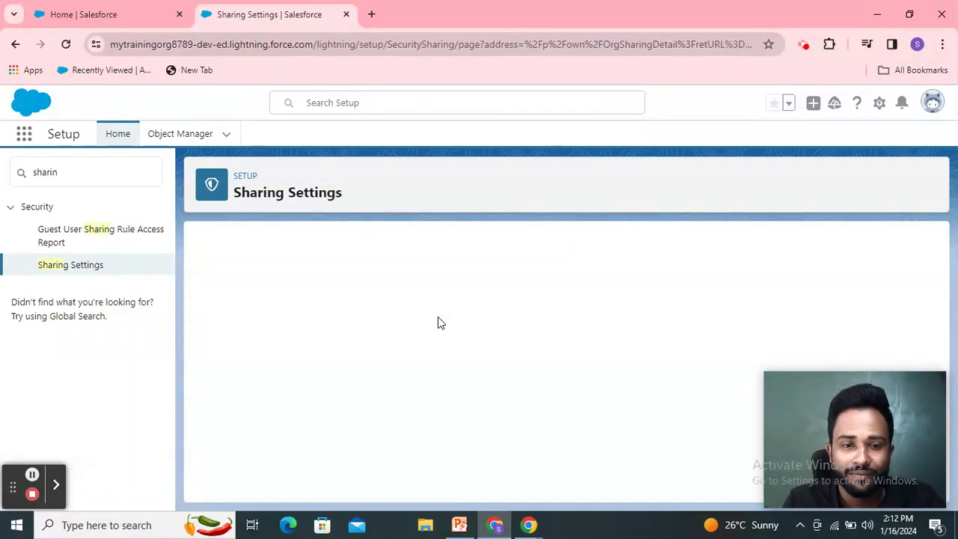
Step: Review the saved rule under Account Sharing Rules and compare it with the UseCase slide in PowerPoint
{"action": "scroll", "coordinate": [354, 324], "scroll_direction": "down", "scroll_amount": 2}
{"action": "scroll", "coordinate": [378, 380], "scroll_direction": "down", "scroll_amount": 20}
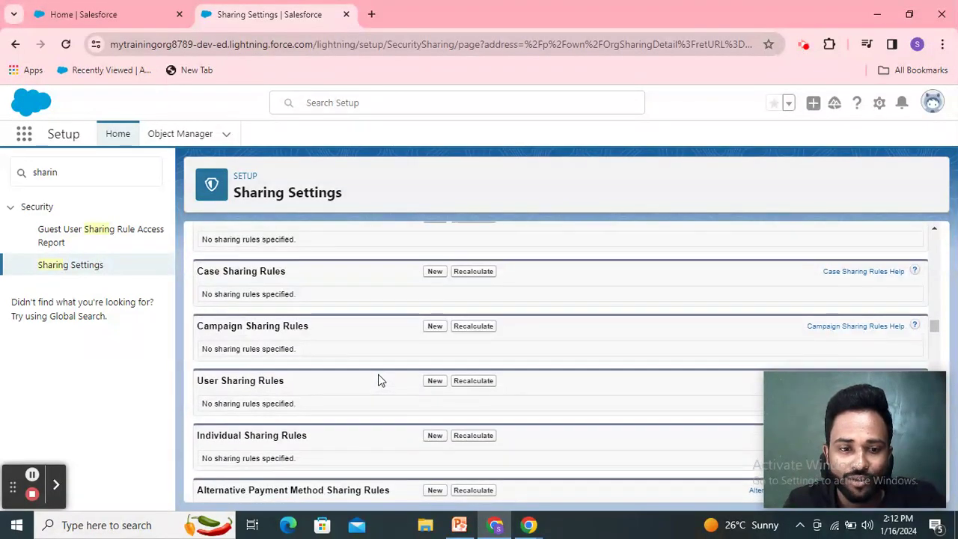
{"action": "scroll", "coordinate": [378, 380], "scroll_direction": "up", "scroll_amount": 3}
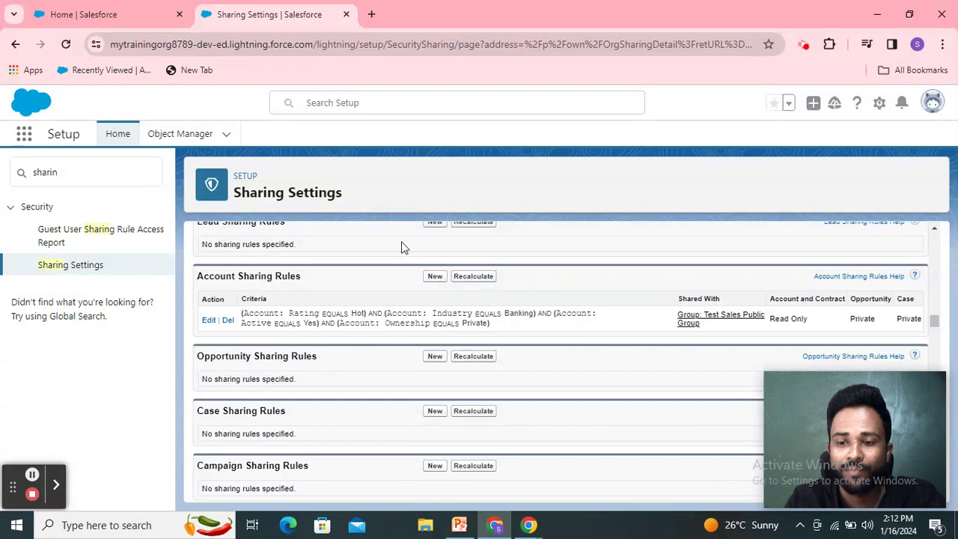
{"action": "scroll", "coordinate": [509, 309], "scroll_direction": "up", "scroll_amount": 10}
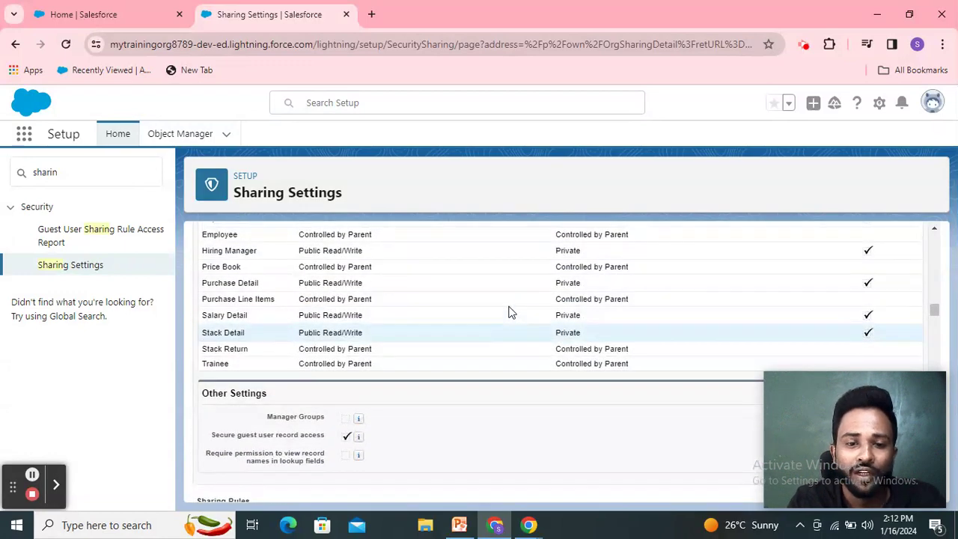
{"action": "left_click", "coordinate": [470, 526]}
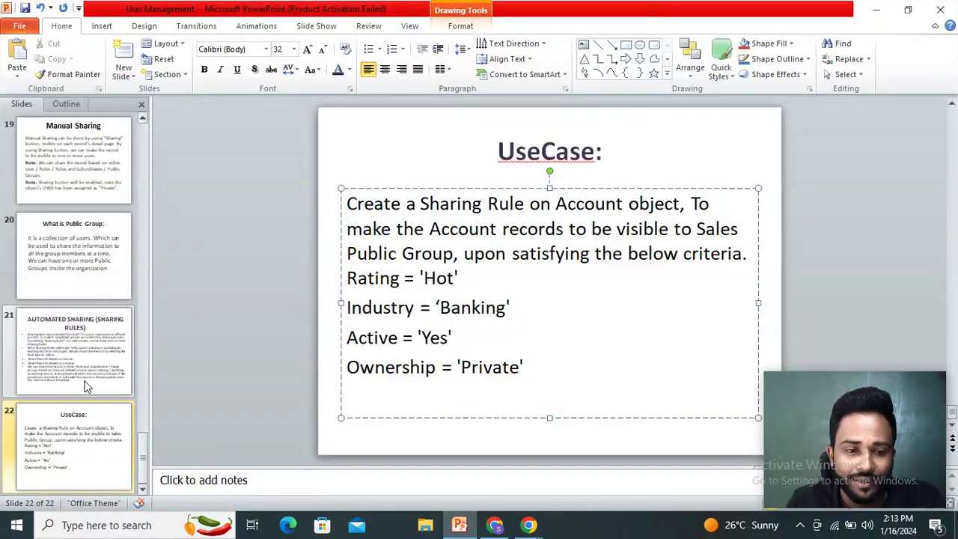
{"action": "scroll", "coordinate": [83, 387], "scroll_direction": "down", "scroll_amount": 3}
Step: Return to Salesforce Setup, find Public Groups by searching for "public", and open Test Sales Public Group to examine its members
{"action": "left_click", "coordinate": [495, 524]}
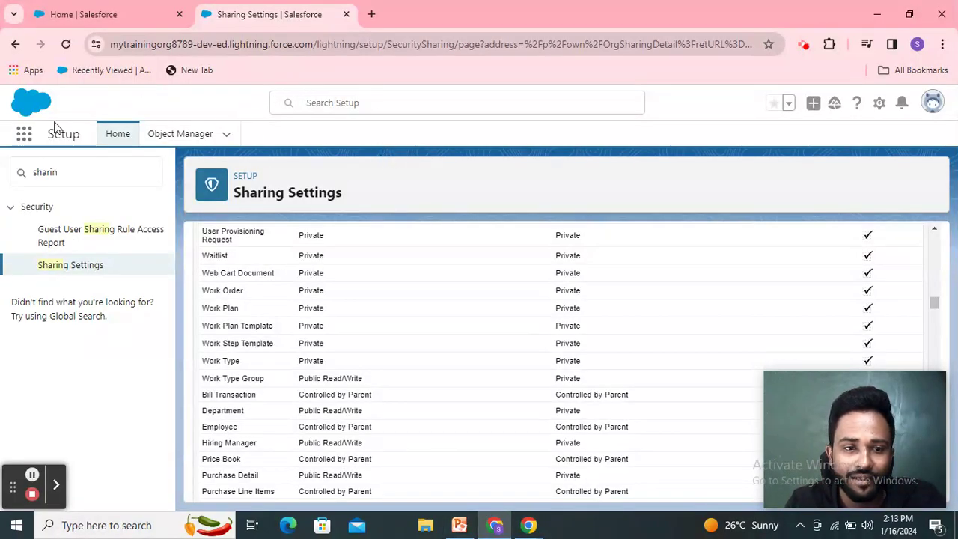
{"action": "left_click", "coordinate": [94, 169]}
{"action": "left_click_drag", "start_coordinate": [18, 174], "coordinate": [117, 178]}
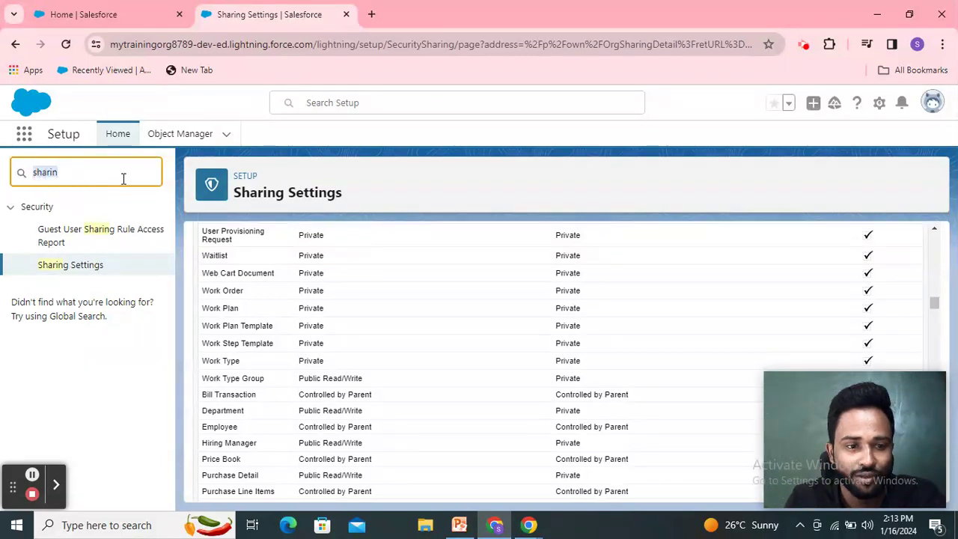
{"action": "type", "text": "p"}
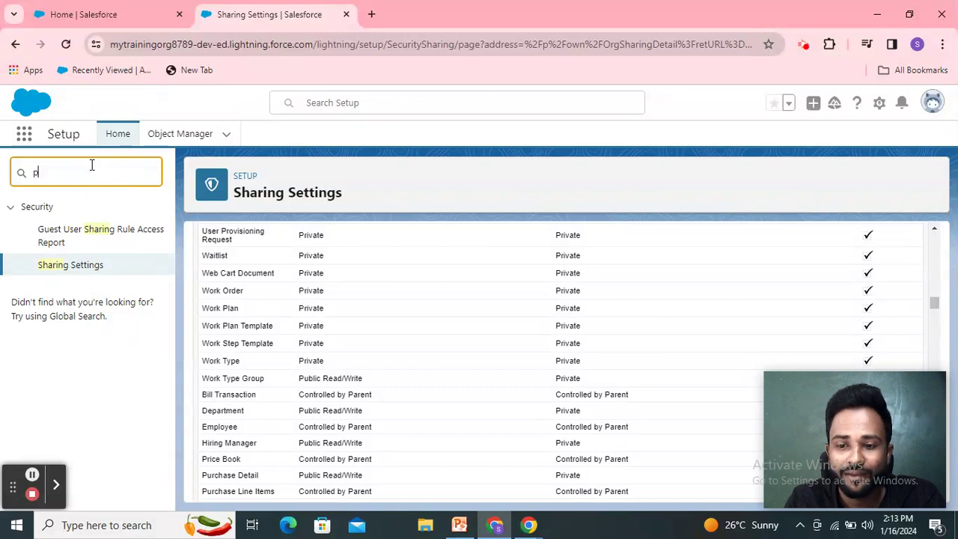
{"action": "type", "text": "ubli"}
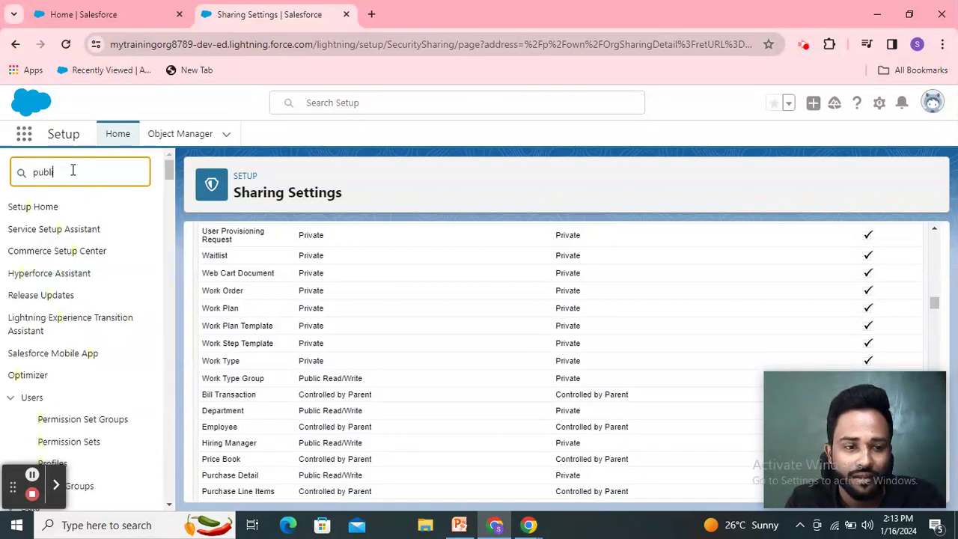
{"action": "type", "text": "c"}
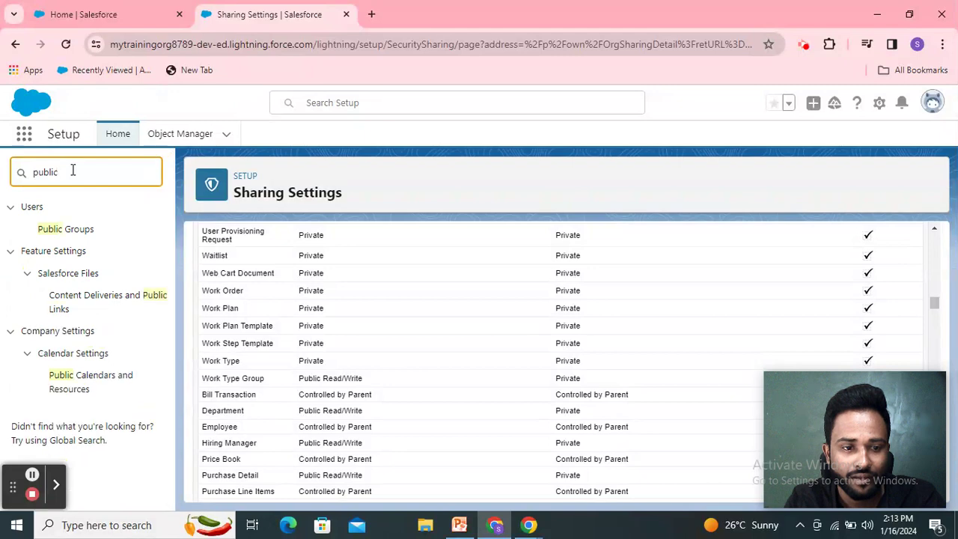
{"action": "left_click", "coordinate": [81, 229]}
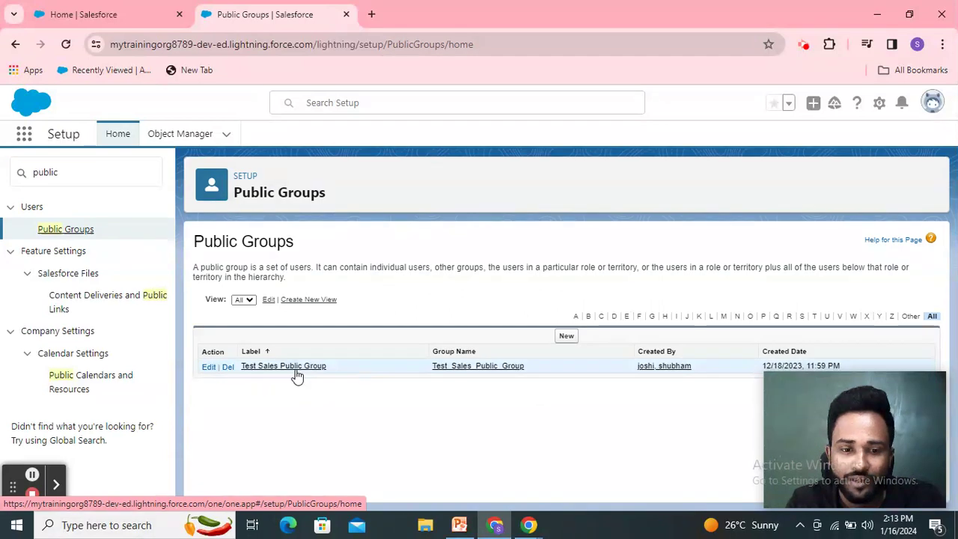
{"action": "left_click", "coordinate": [297, 369]}
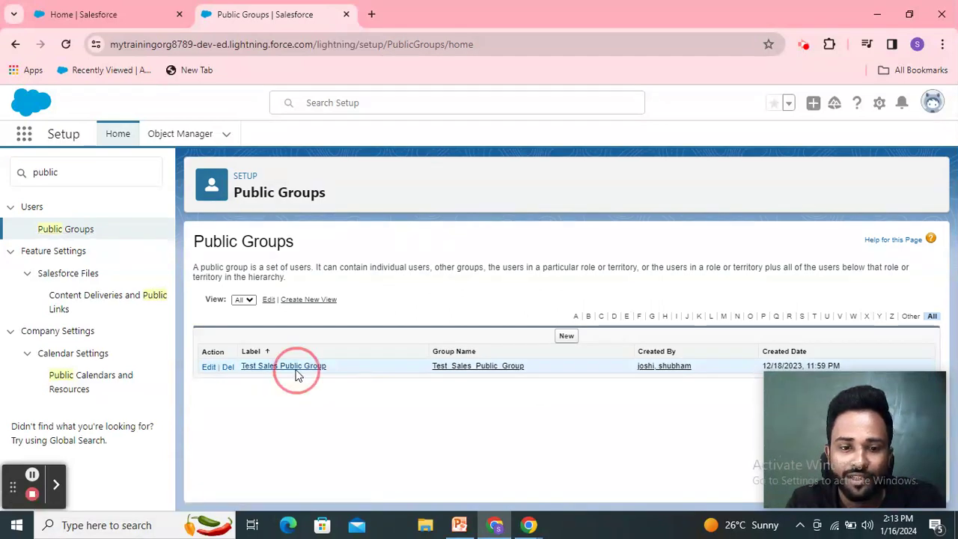
{"action": "left_click", "coordinate": [428, 307]}
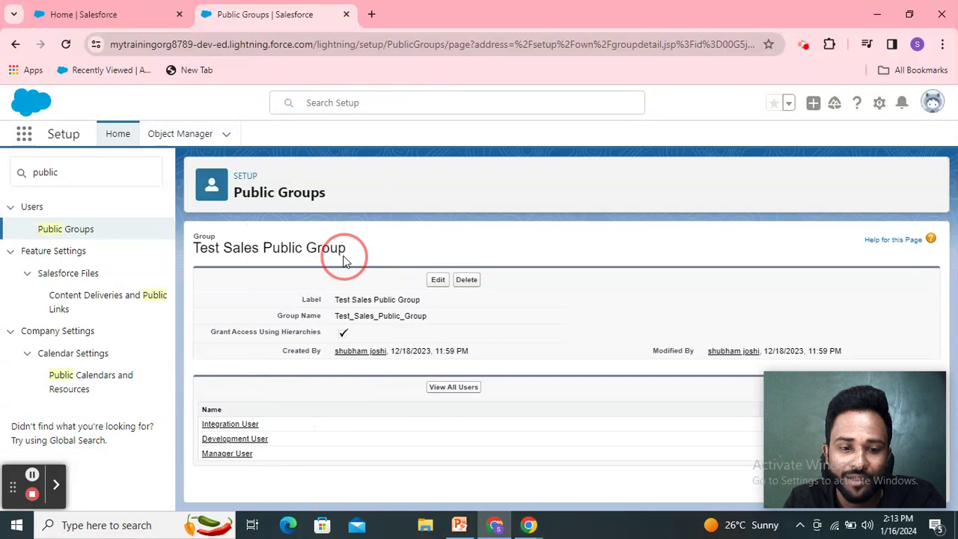
{"action": "left_click", "coordinate": [408, 103]}
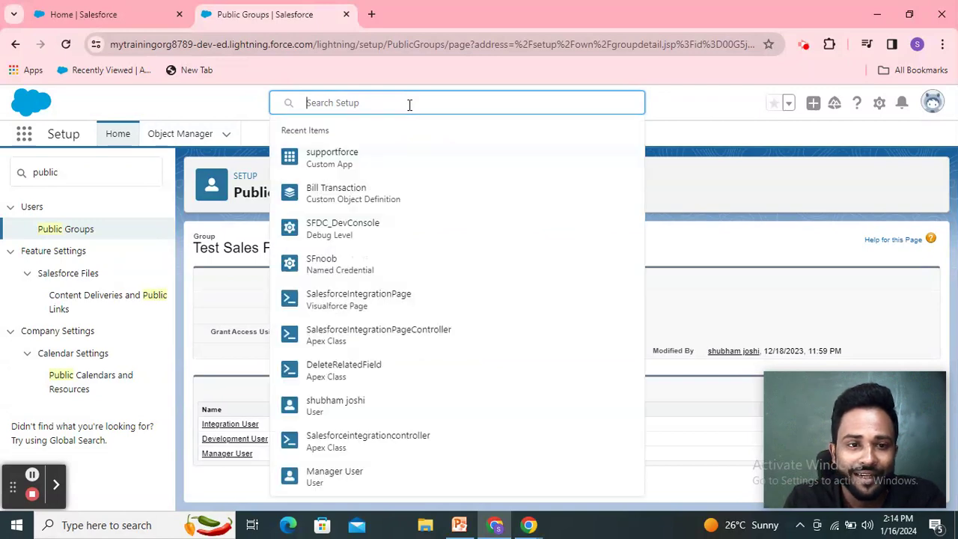
{"action": "left_click", "coordinate": [112, 14]}
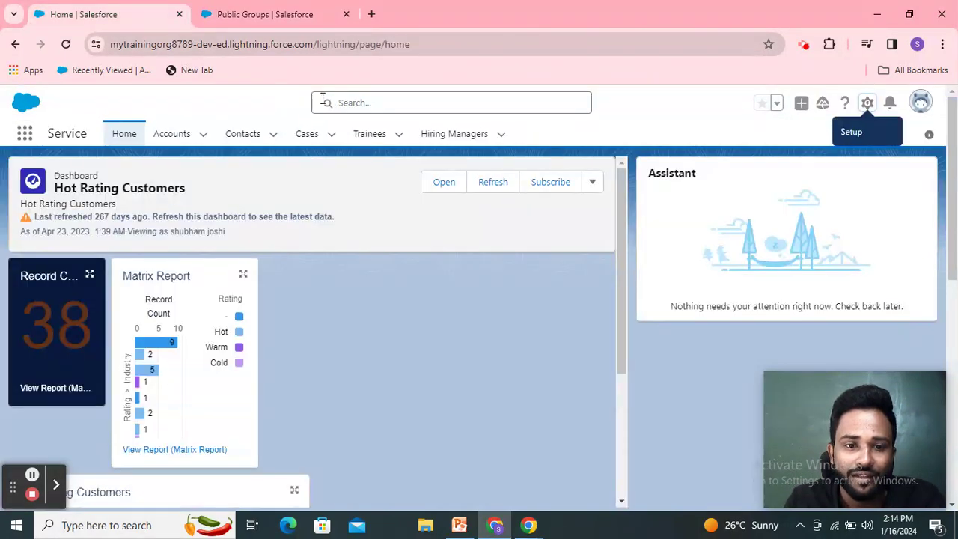
{"action": "left_click", "coordinate": [386, 104]}
{"action": "left_click", "coordinate": [386, 105]}
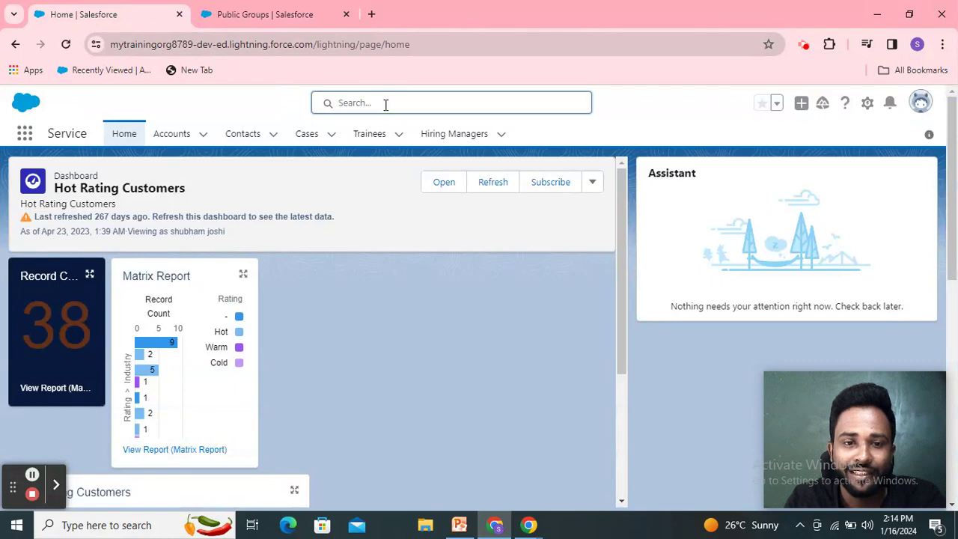
{"action": "left_click", "coordinate": [293, 24]}
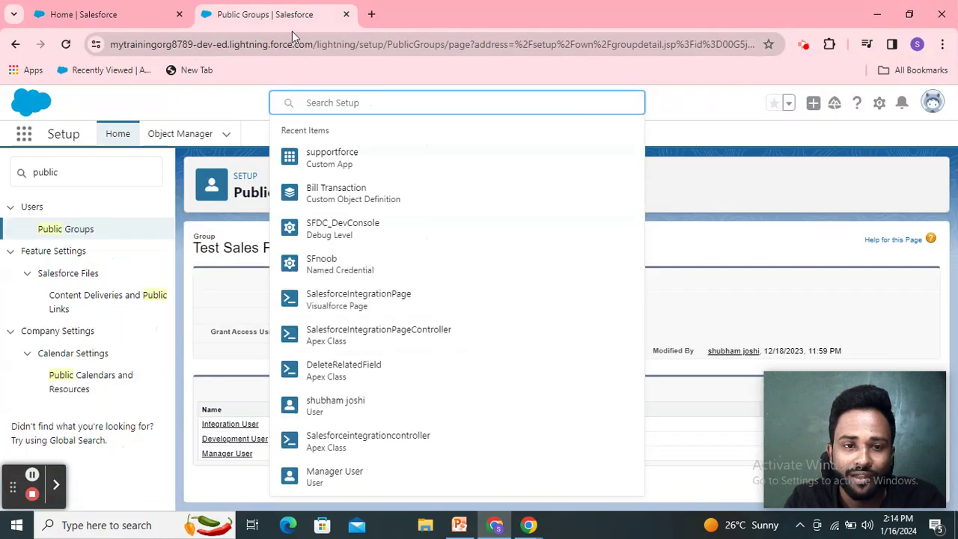
{"action": "left_click", "coordinate": [231, 108]}
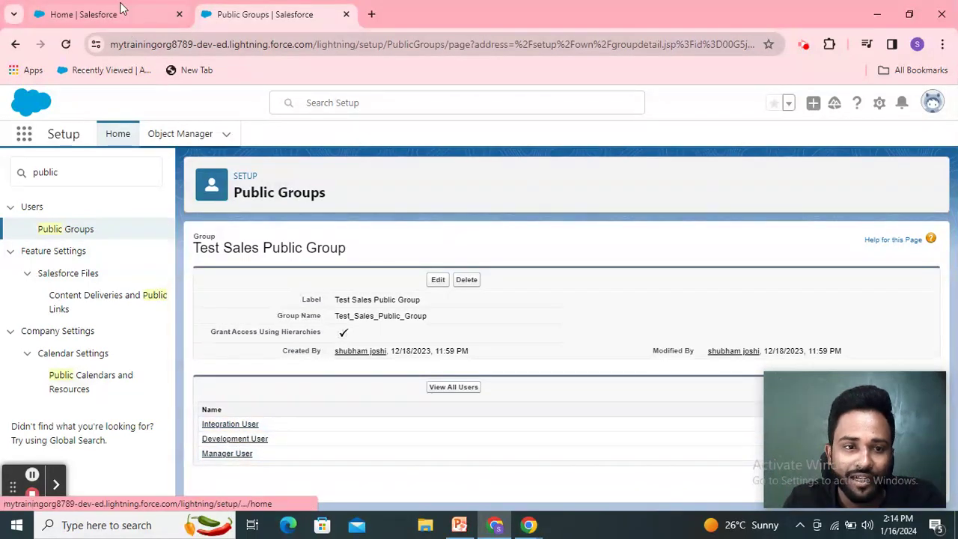
Step: Search the Service app for "testing" and open the user detail page of Testing User
{"action": "left_click", "coordinate": [83, 15]}
{"action": "type", "text": "t"}
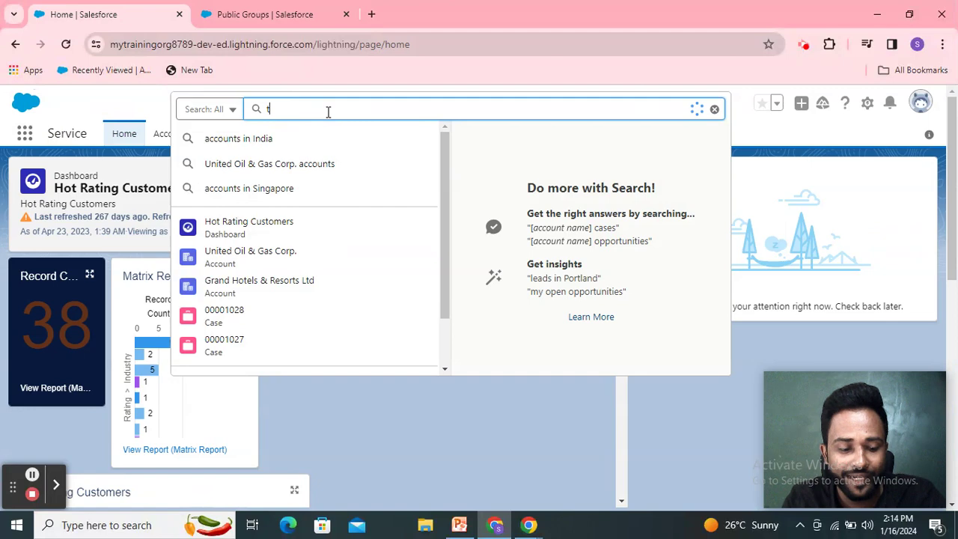
{"action": "type", "text": "esting"}
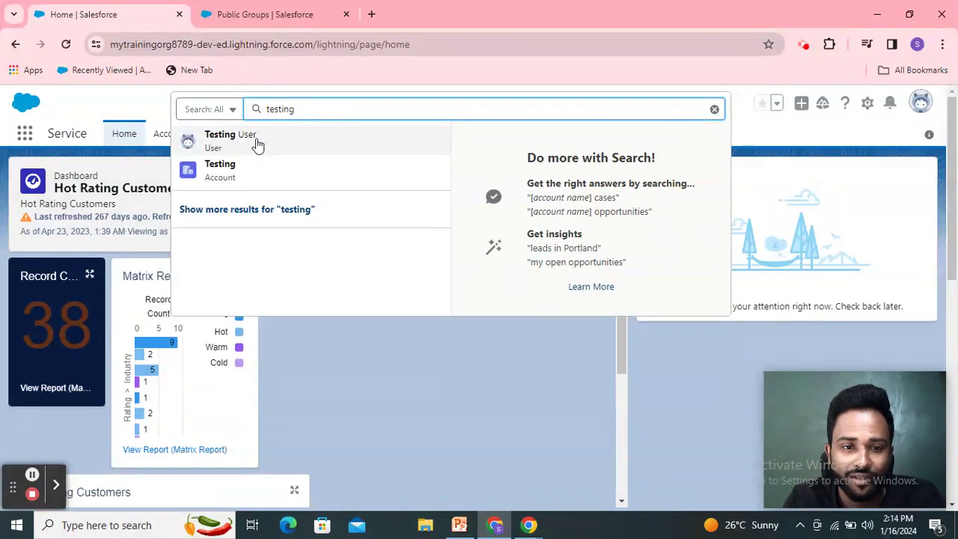
{"action": "left_click", "coordinate": [257, 144]}
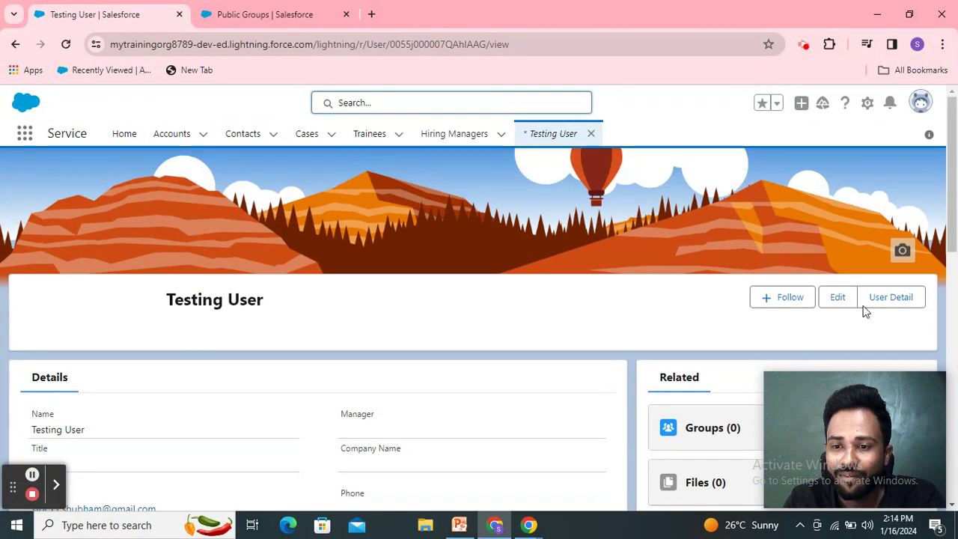
{"action": "left_click", "coordinate": [892, 297]}
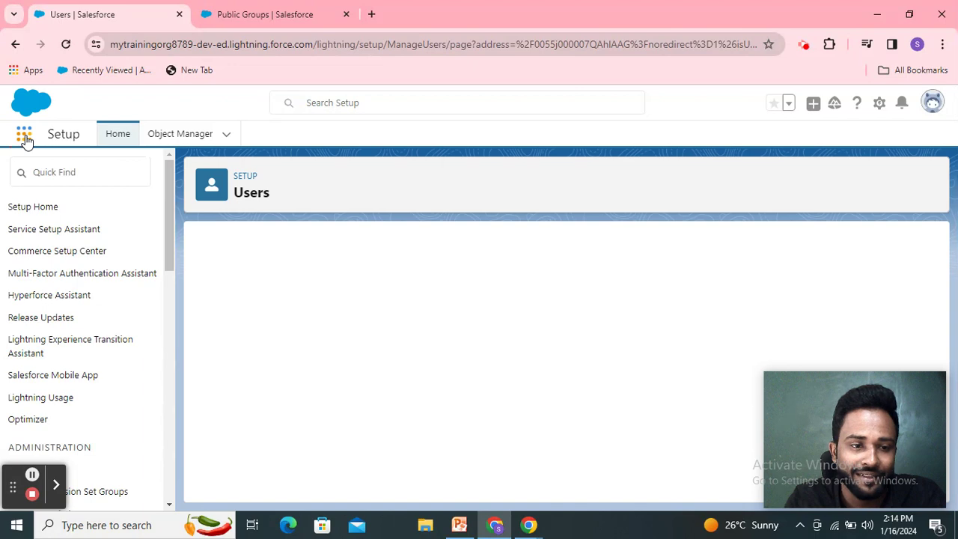
Step: Find Accounts by searching the available items for "acc" and start a new account with the Commertial Type record type
{"action": "left_click", "coordinate": [25, 136]}
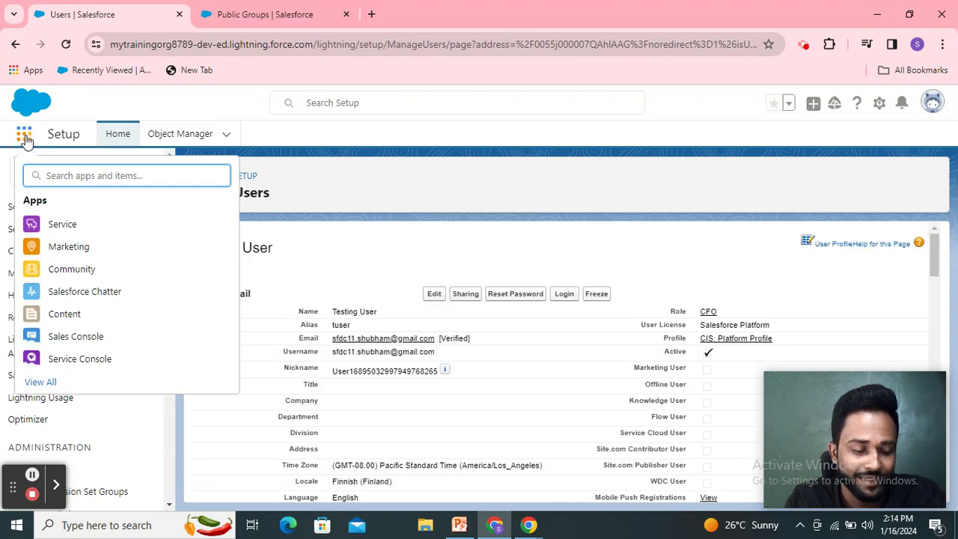
{"action": "type", "text": "acc"}
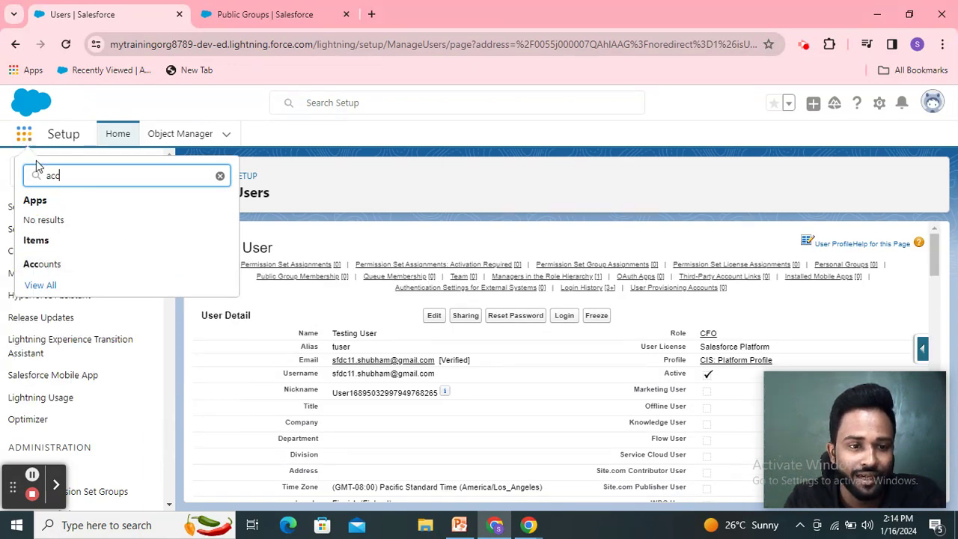
{"action": "left_click", "coordinate": [57, 263]}
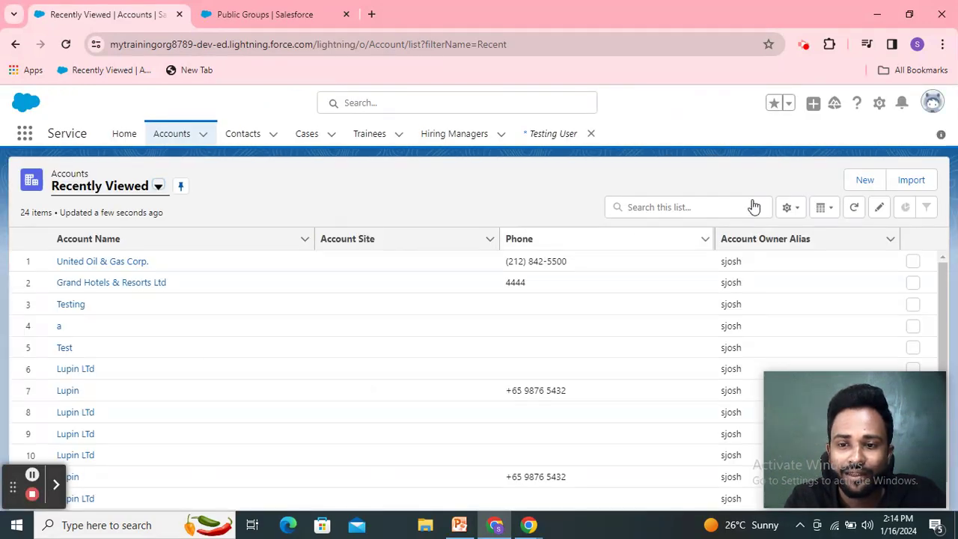
{"action": "left_click", "coordinate": [865, 183]}
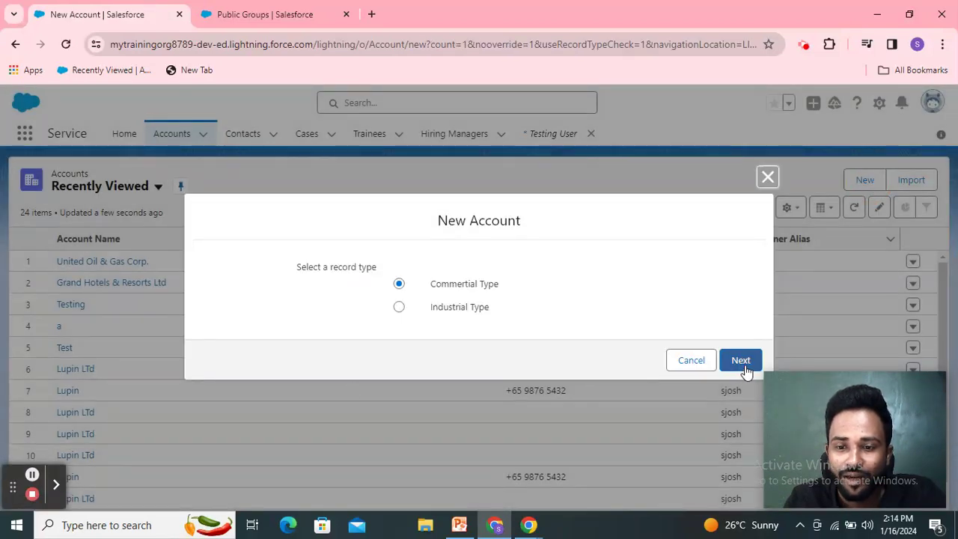
{"action": "left_click", "coordinate": [740, 361]}
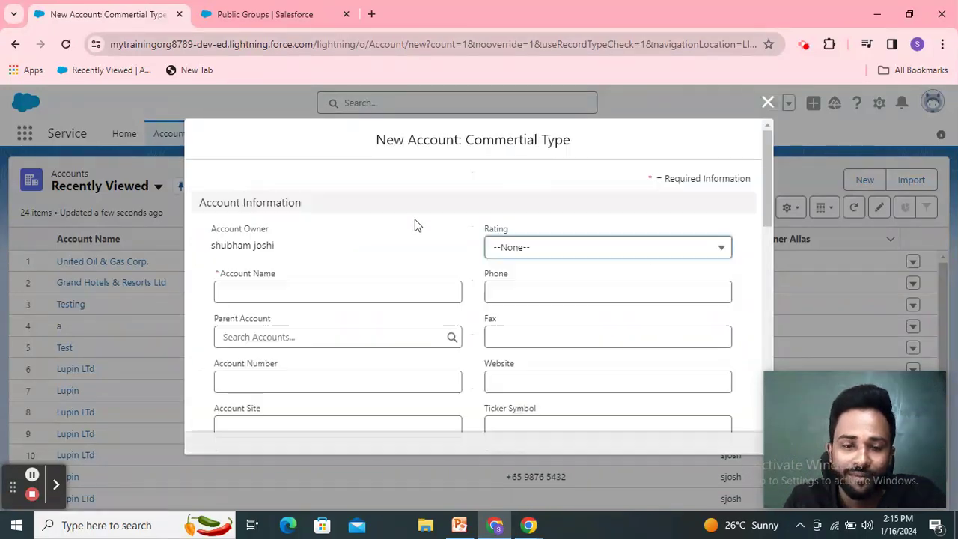
Step: Name the new account Test Criteria sharing Rule and set its Rating to Hot
{"action": "left_click", "coordinate": [321, 291]}
{"action": "type", "text": "Test"}
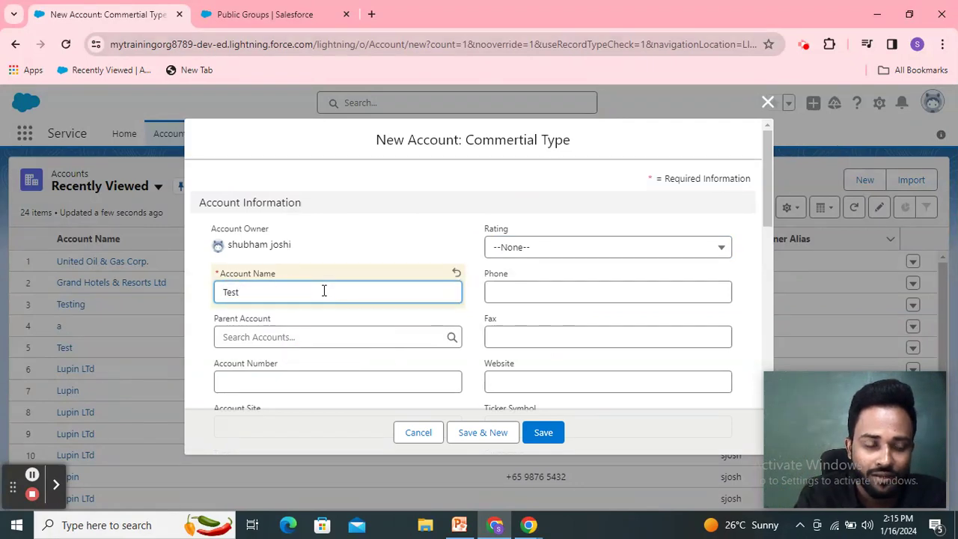
{"action": "type", "text": " Criteria sharing Rule"}
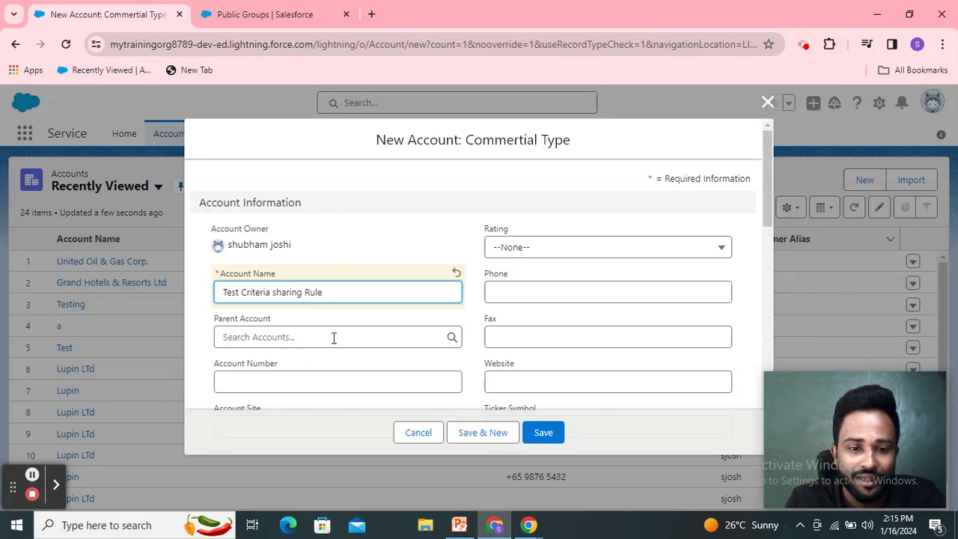
{"action": "scroll", "coordinate": [333, 337], "scroll_direction": "down", "scroll_amount": 1}
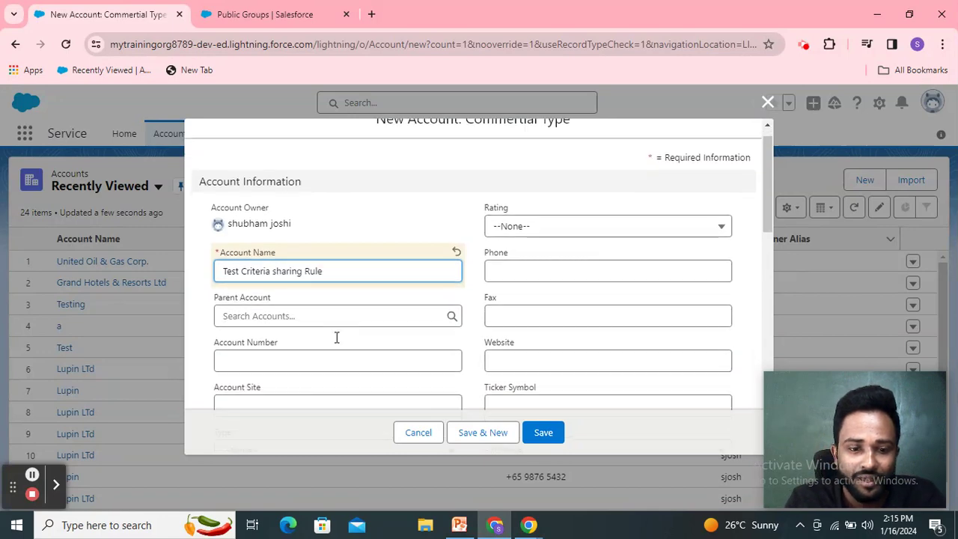
{"action": "left_click", "coordinate": [562, 187]}
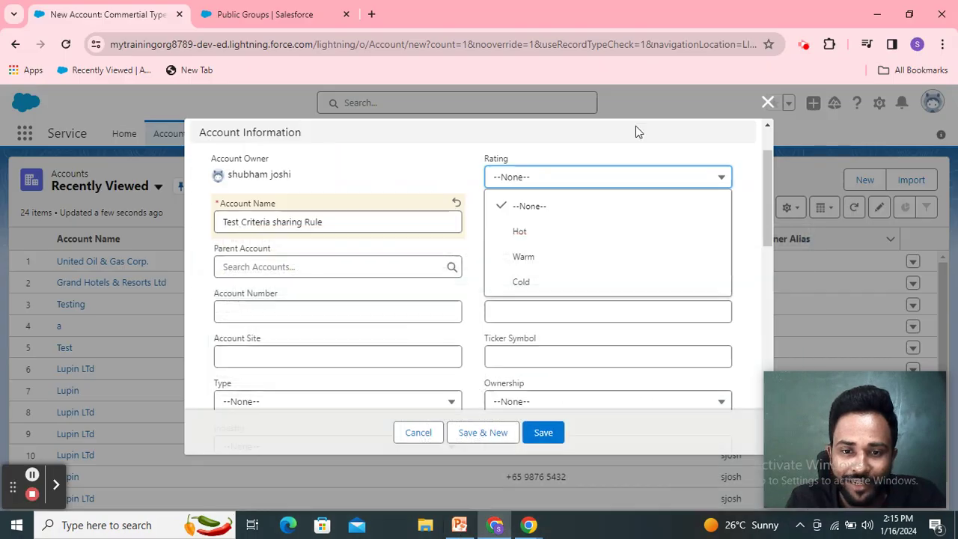
{"action": "left_click", "coordinate": [561, 183]}
{"action": "left_click", "coordinate": [561, 184]}
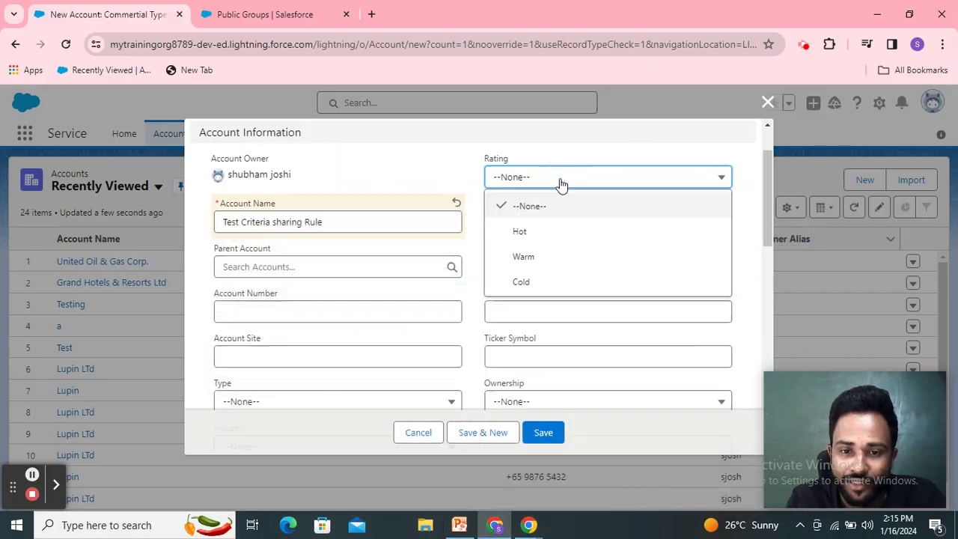
{"action": "left_click", "coordinate": [550, 233]}
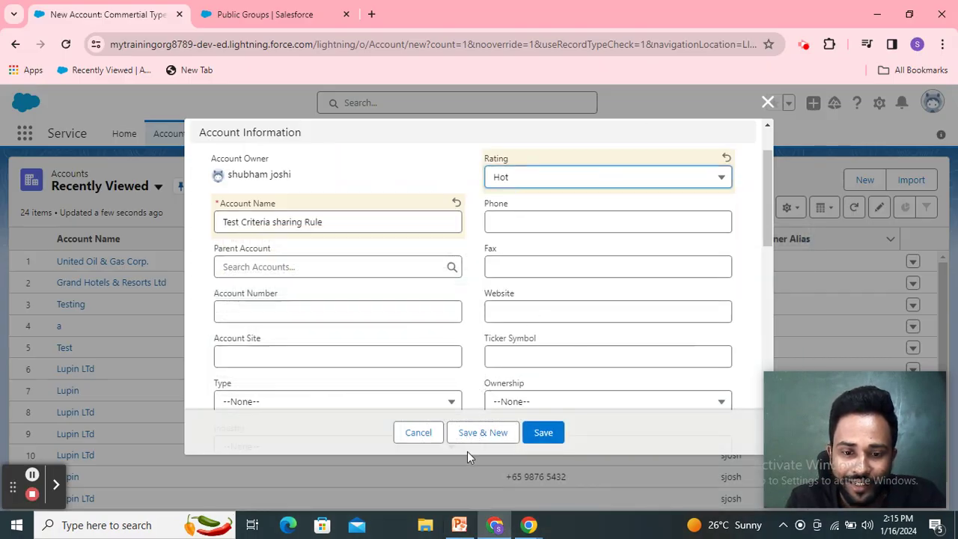
Step: Check the criteria on the PowerPoint slide and set the new account's Industry to Banking in Salesforce
{"action": "left_click", "coordinate": [464, 525]}
{"action": "left_click", "coordinate": [494, 525]}
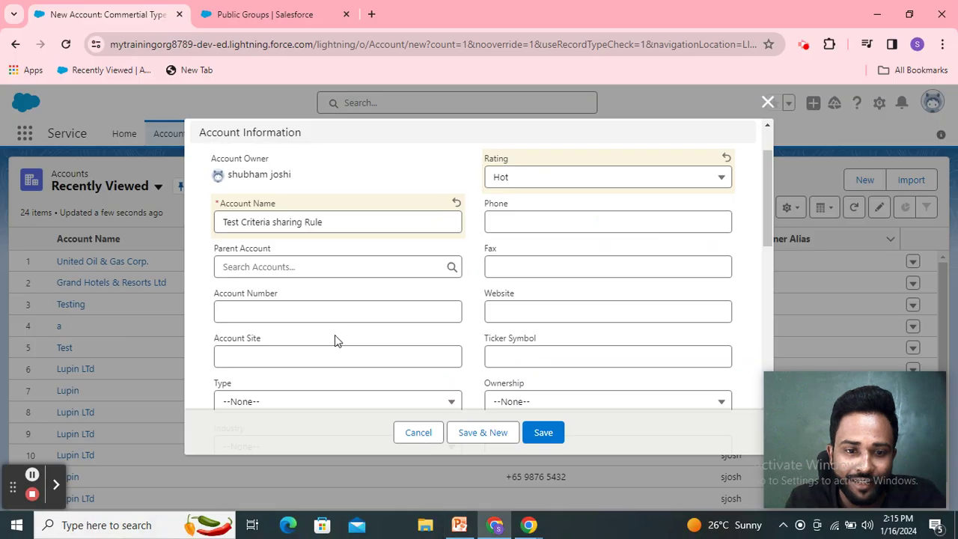
{"action": "scroll", "coordinate": [511, 283], "scroll_direction": "down", "scroll_amount": 1}
{"action": "scroll", "coordinate": [511, 283], "scroll_direction": "down", "scroll_amount": 1}
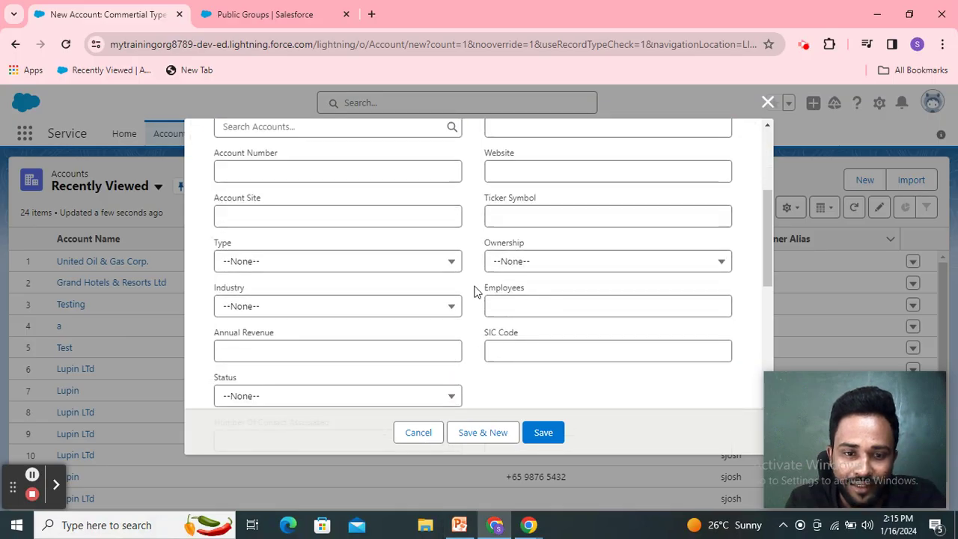
{"action": "left_click", "coordinate": [298, 314]}
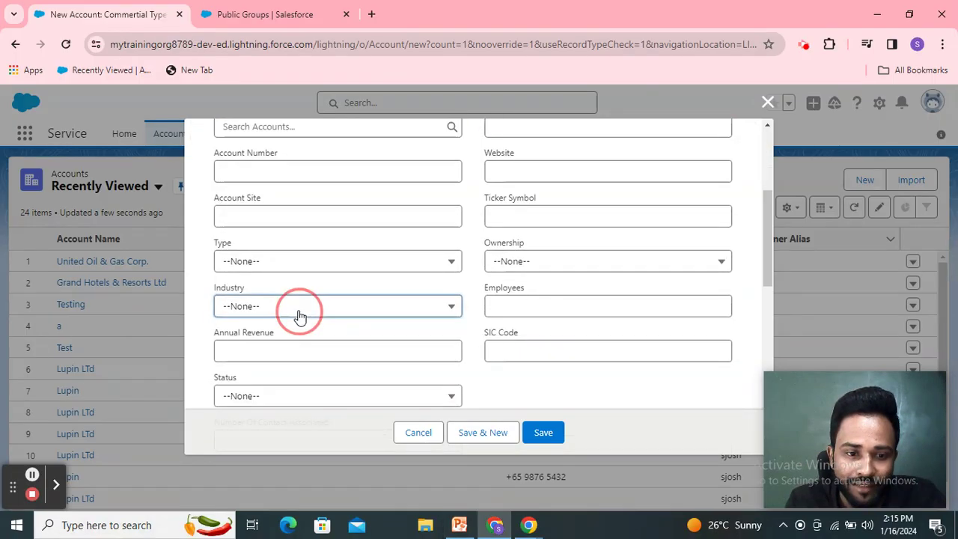
{"action": "left_click", "coordinate": [283, 197]}
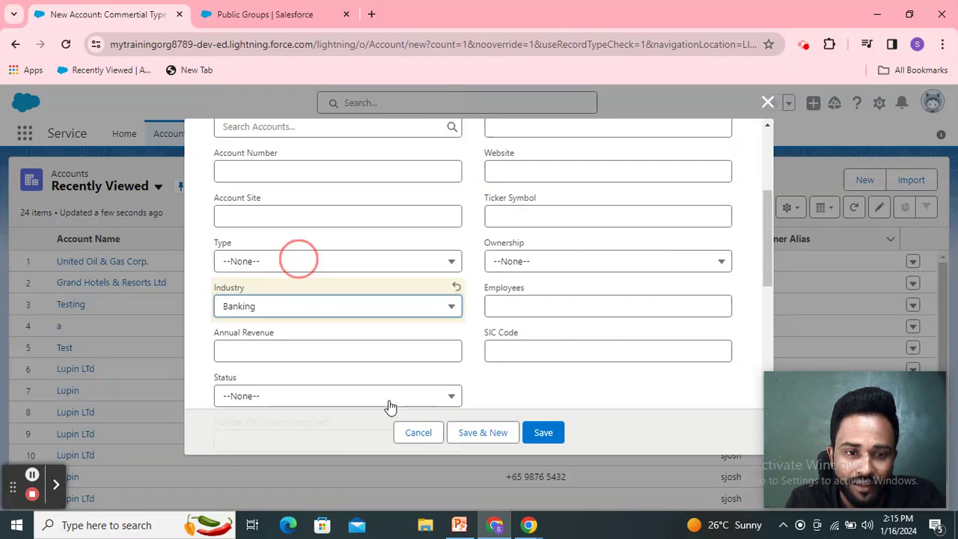
Step: Consult the UseCase slide in PowerPoint again and set Active to Yes in the account's Additional Information in Salesforce
{"action": "left_click", "coordinate": [470, 526]}
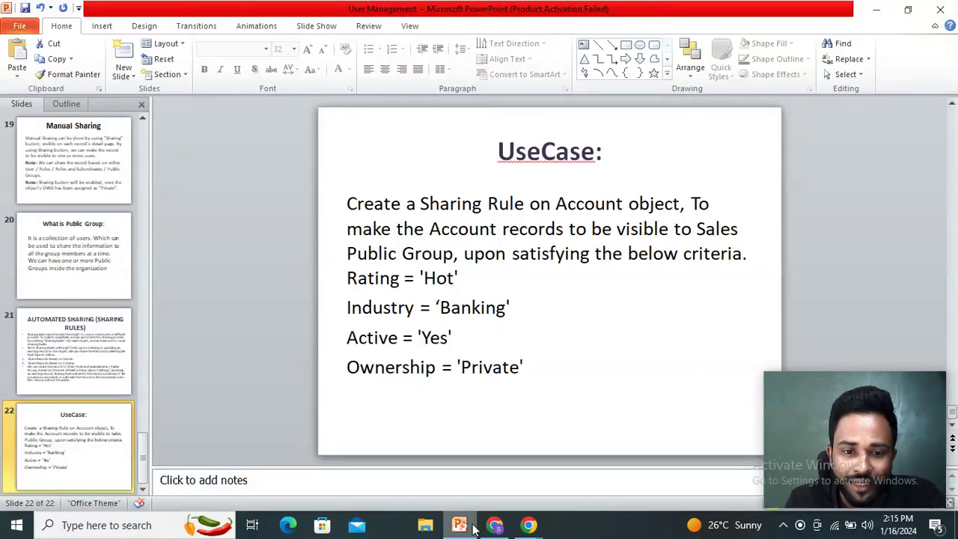
{"action": "left_click", "coordinate": [494, 524]}
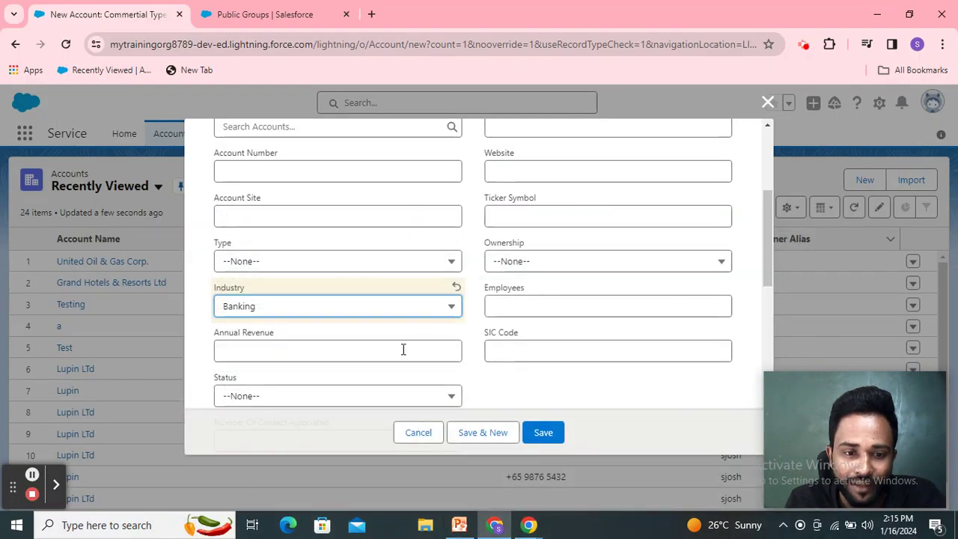
{"action": "scroll", "coordinate": [404, 349], "scroll_direction": "down", "scroll_amount": 3}
{"action": "scroll", "coordinate": [406, 351], "scroll_direction": "down", "scroll_amount": 4}
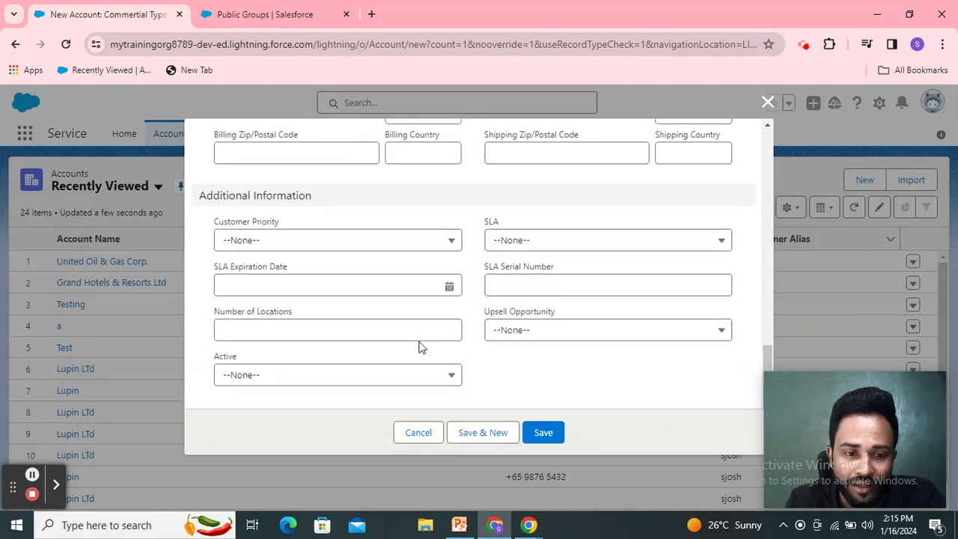
{"action": "left_click", "coordinate": [348, 380]}
{"action": "left_click", "coordinate": [255, 455]}
Step: Recheck the UseCase slide in PowerPoint, set the account's Ownership to Private in Salesforce, and review the entered criteria fields
{"action": "left_click", "coordinate": [459, 525]}
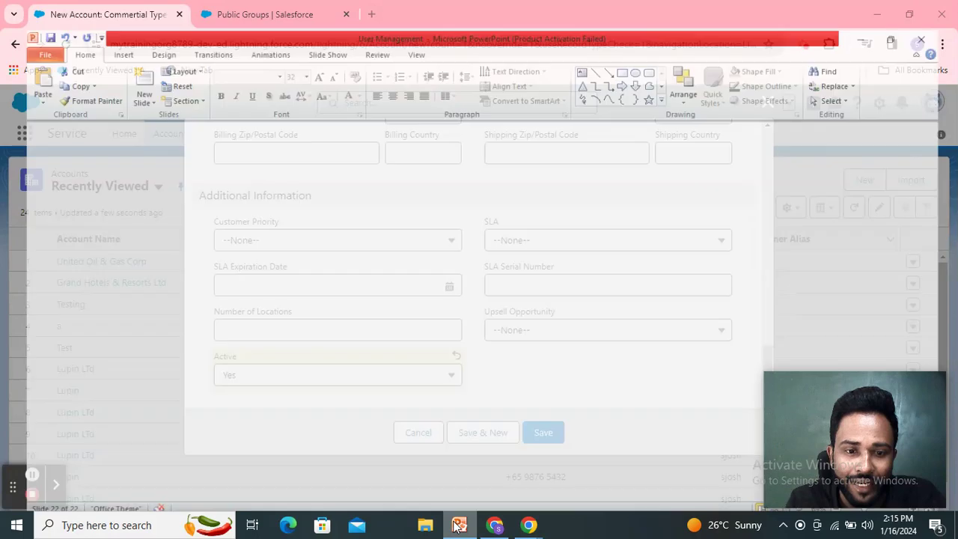
{"action": "left_click", "coordinate": [459, 525]}
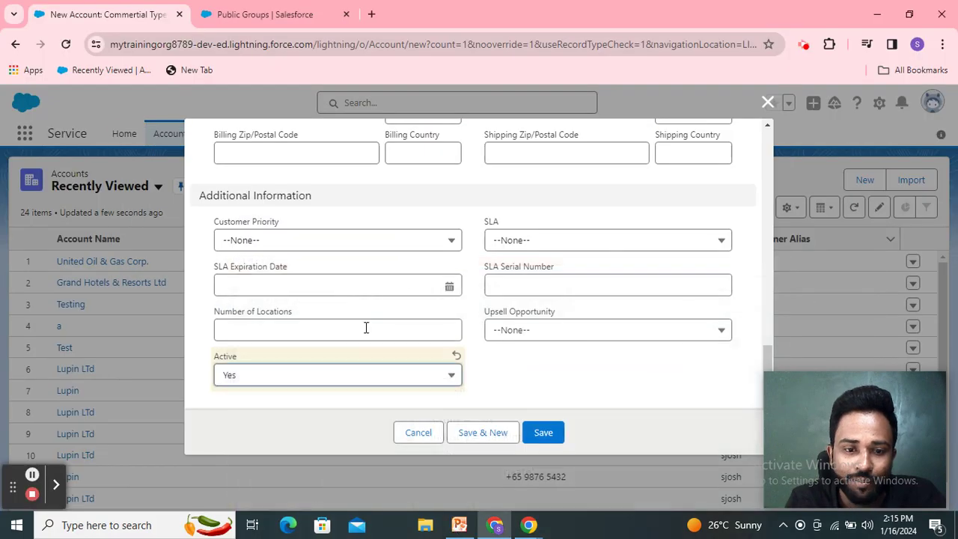
{"action": "scroll", "coordinate": [468, 318], "scroll_direction": "up", "scroll_amount": 4}
{"action": "scroll", "coordinate": [484, 292], "scroll_direction": "up", "scroll_amount": 2}
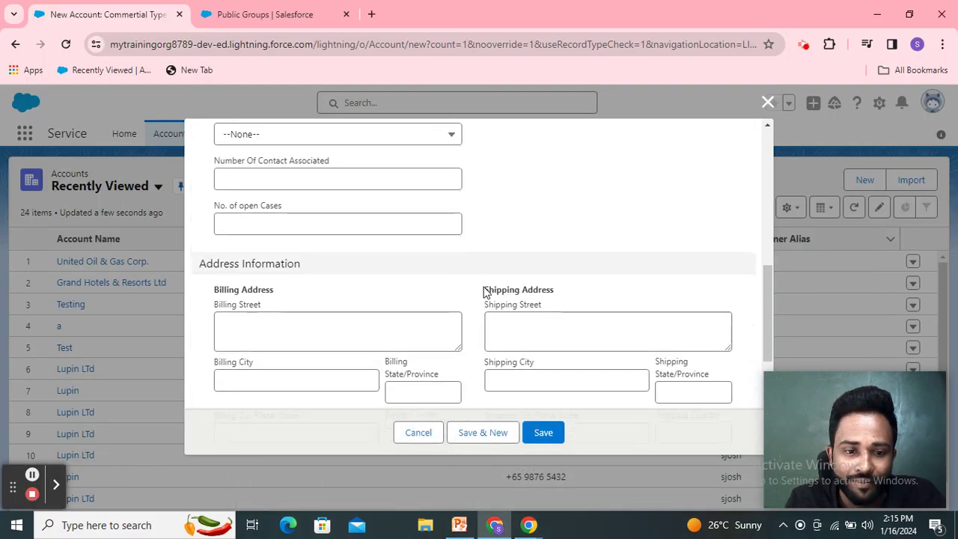
{"action": "scroll", "coordinate": [484, 292], "scroll_direction": "down", "scroll_amount": 4}
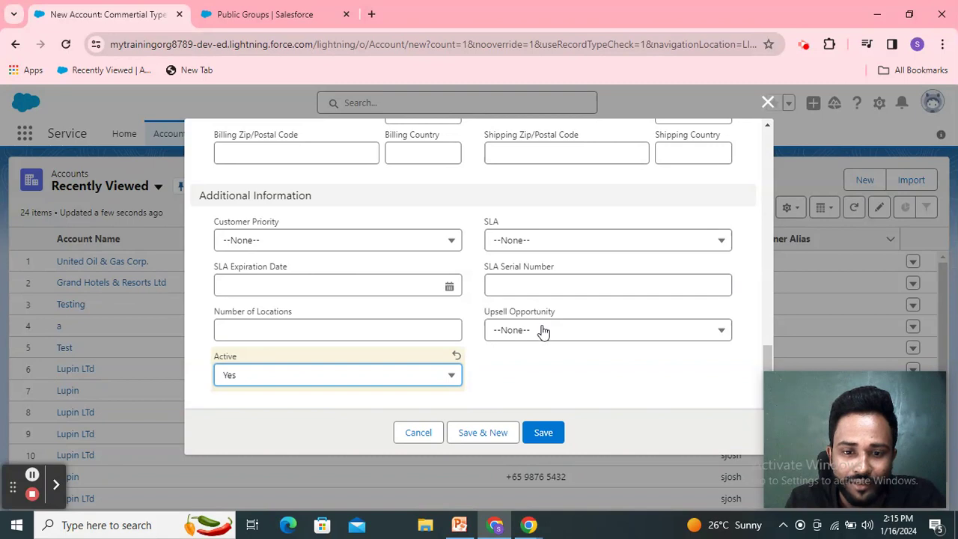
{"action": "scroll", "coordinate": [544, 330], "scroll_direction": "up", "scroll_amount": 6}
{"action": "scroll", "coordinate": [524, 291], "scroll_direction": "up", "scroll_amount": 2}
{"action": "left_click", "coordinate": [551, 214]}
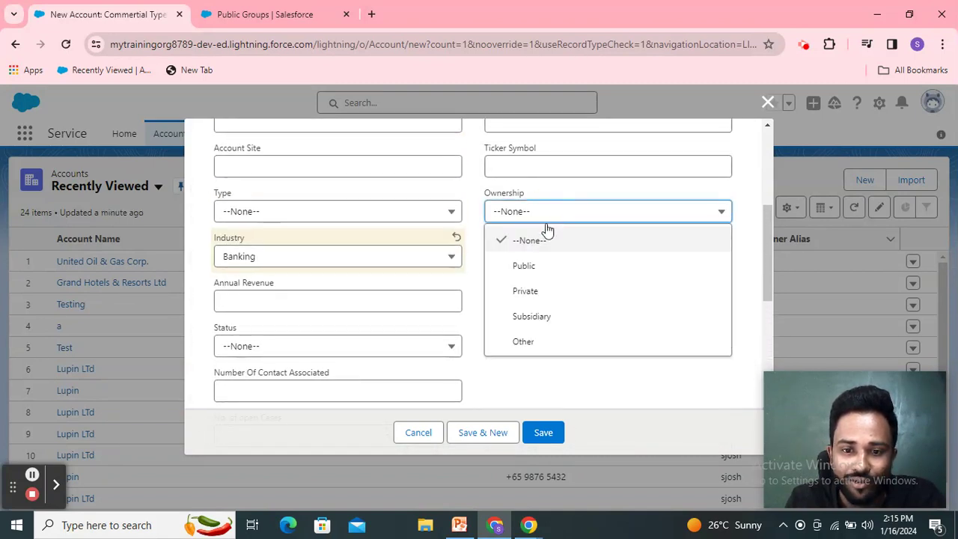
{"action": "left_click", "coordinate": [533, 291]}
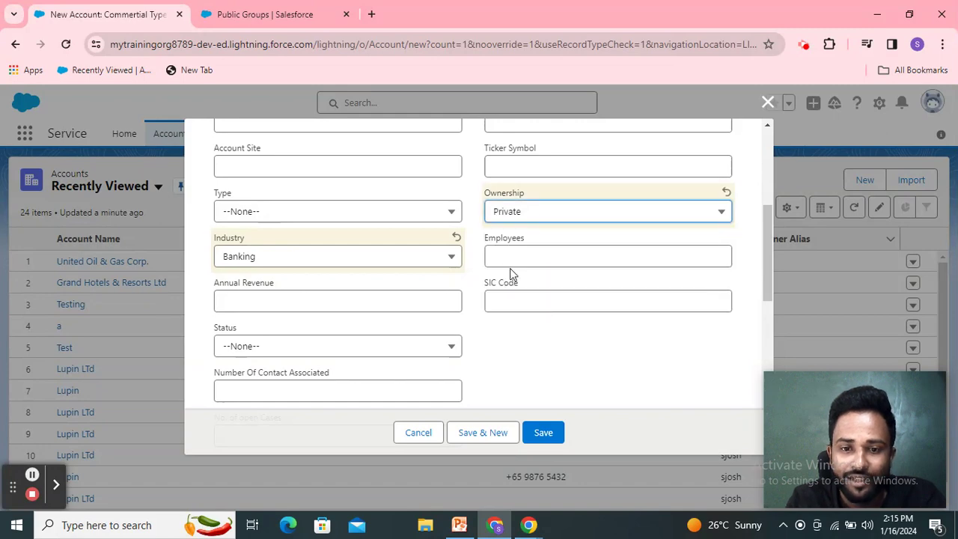
{"action": "scroll", "coordinate": [444, 261], "scroll_direction": "up", "scroll_amount": 4}
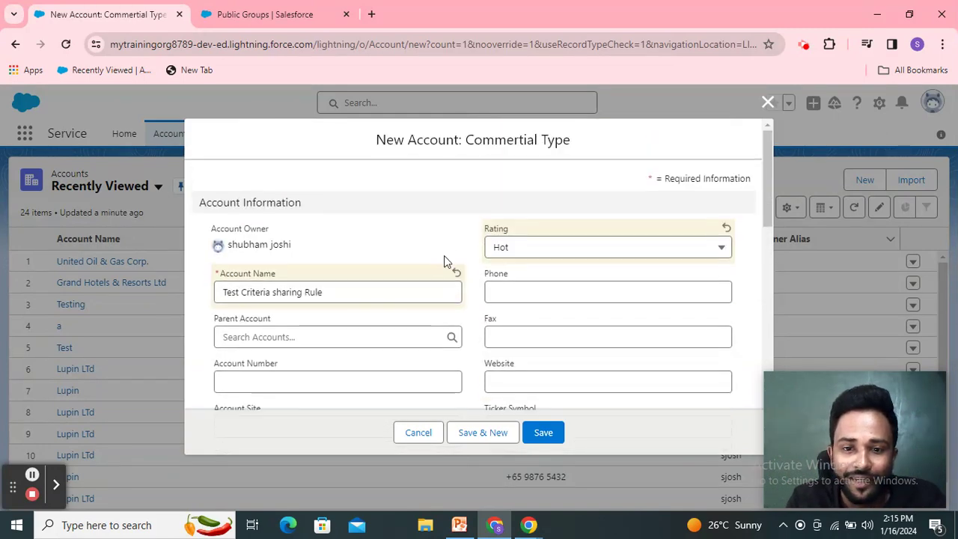
{"action": "scroll", "coordinate": [444, 261], "scroll_direction": "down", "scroll_amount": 2}
{"action": "scroll", "coordinate": [513, 298], "scroll_direction": "down", "scroll_amount": 1}
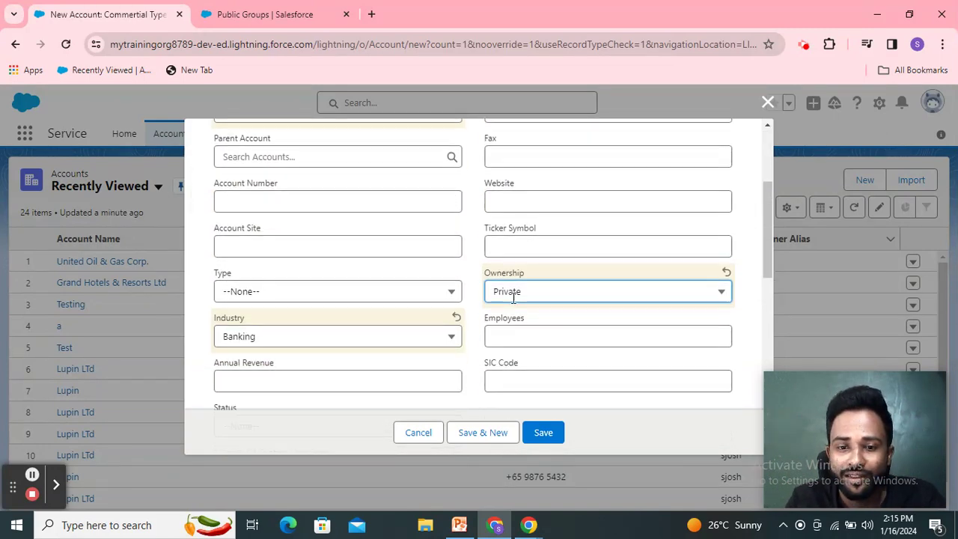
Step: Try to save the new Test Criteria sharing Rule account with the entered criteria values
{"action": "scroll", "coordinate": [513, 298], "scroll_direction": "down", "scroll_amount": 1}
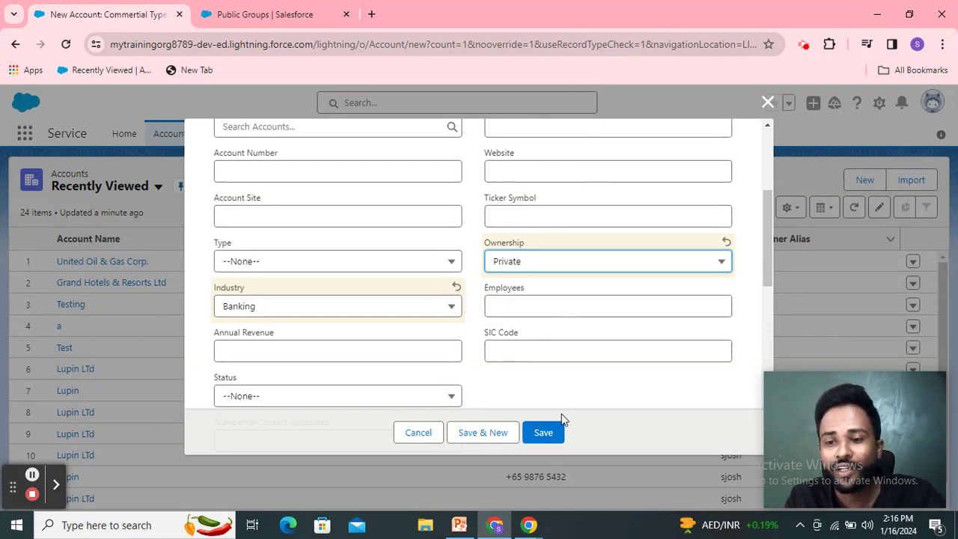
{"action": "left_click", "coordinate": [545, 431]}
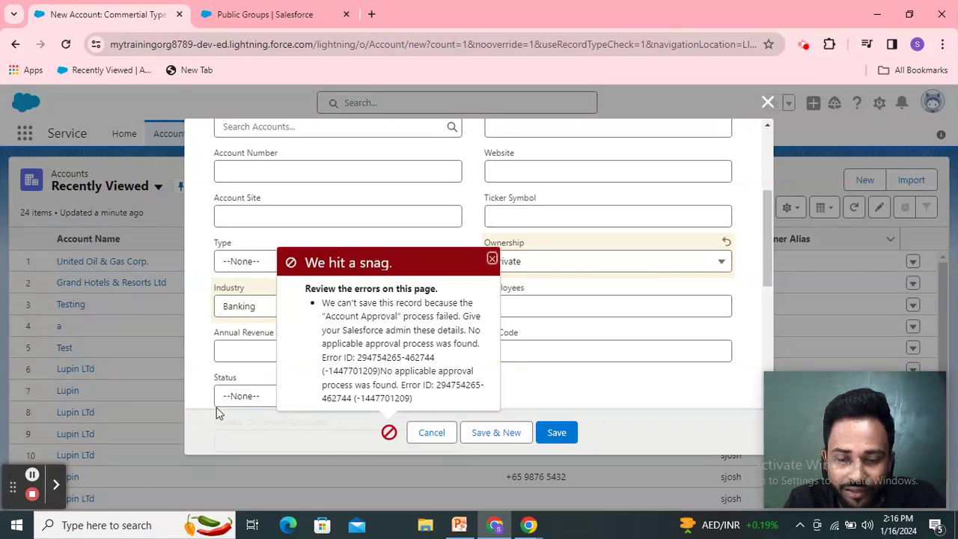
{"action": "left_click", "coordinate": [32, 475]}
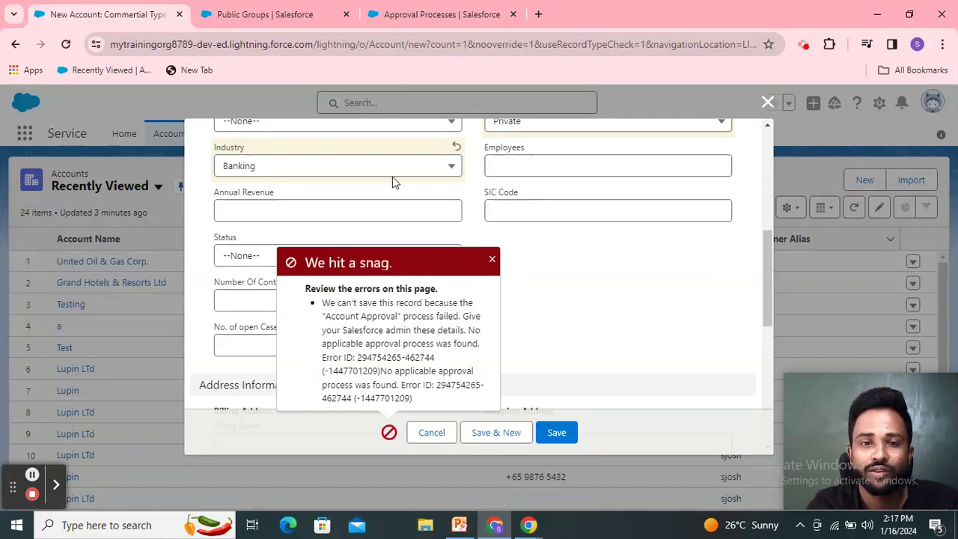
Step: Deactivate the active Account Approval process in the Approval Processes setup for the Account object
{"action": "left_click", "coordinate": [410, 16]}
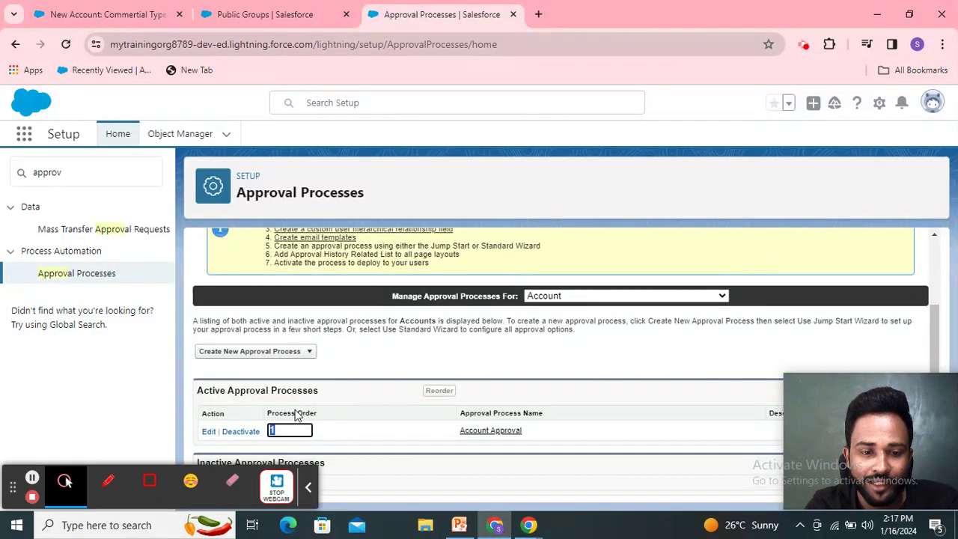
{"action": "left_click", "coordinate": [311, 488]}
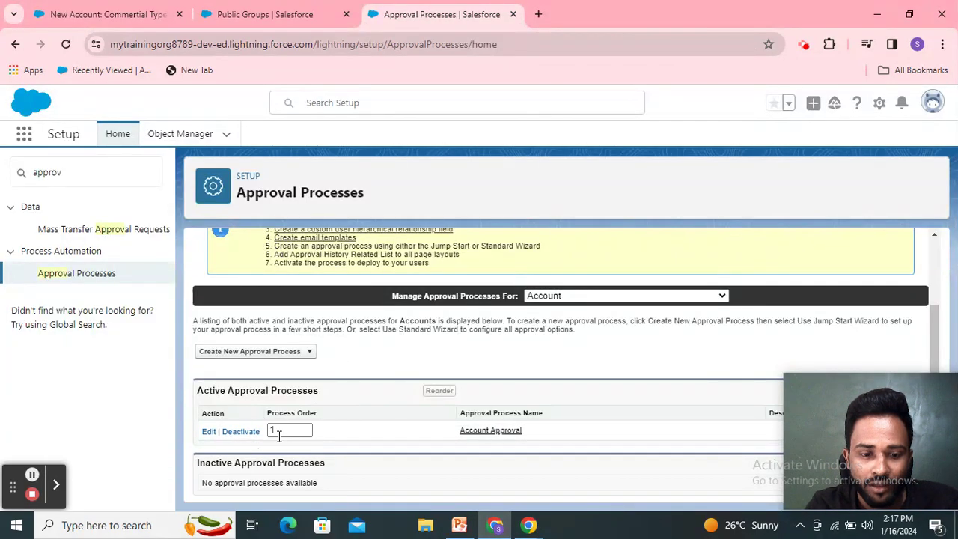
{"action": "left_click", "coordinate": [248, 437]}
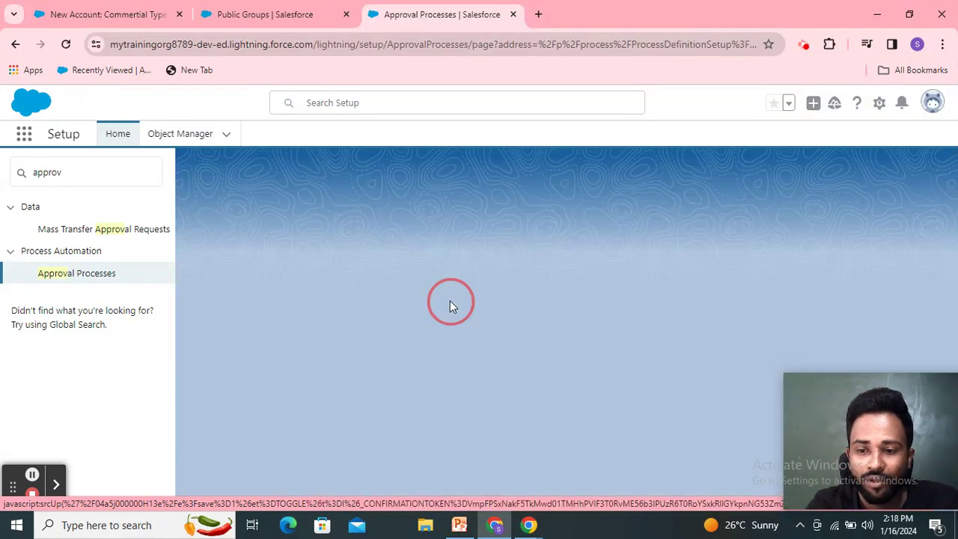
{"action": "scroll", "coordinate": [442, 434], "scroll_direction": "down", "scroll_amount": 5}
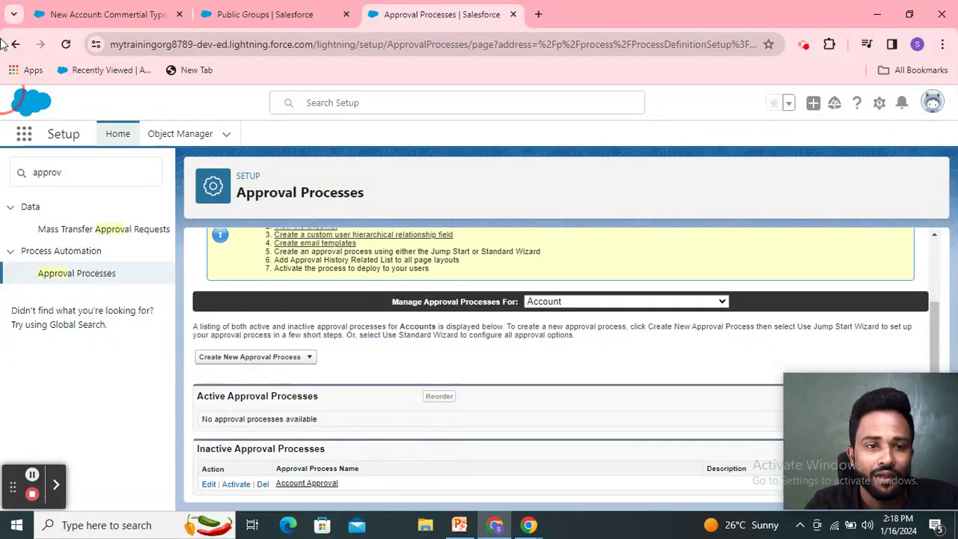
Step: Return to the unsaved new account form, try saving it again, and review its fields
{"action": "left_click", "coordinate": [101, 15]}
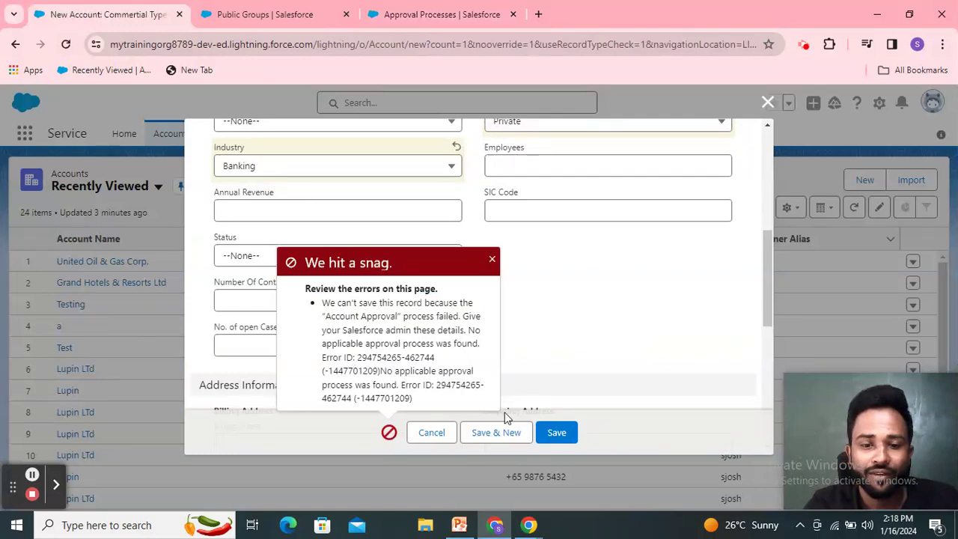
{"action": "left_click", "coordinate": [562, 434]}
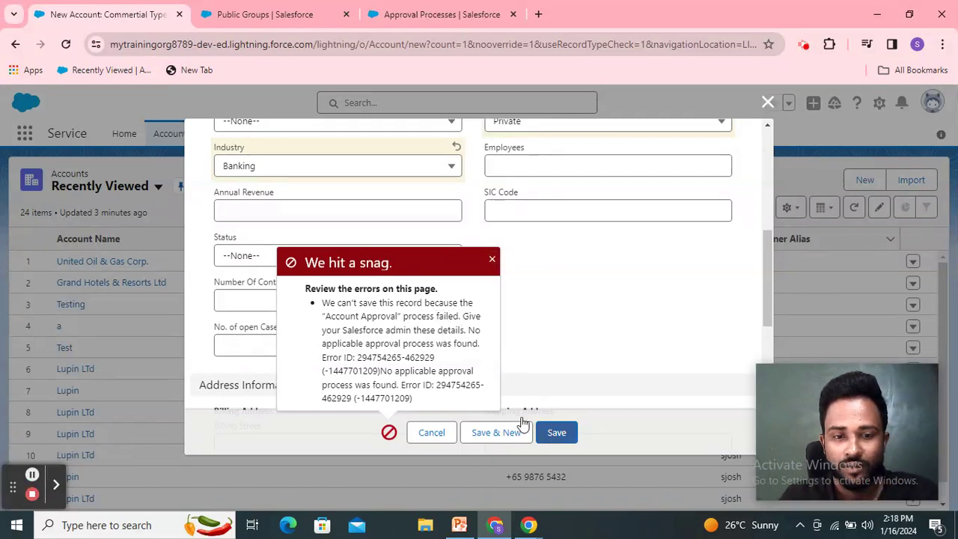
{"action": "scroll", "coordinate": [426, 342], "scroll_direction": "up", "scroll_amount": 4}
{"action": "scroll", "coordinate": [411, 307], "scroll_direction": "up", "scroll_amount": 1}
{"action": "scroll", "coordinate": [405, 254], "scroll_direction": "down", "scroll_amount": 3}
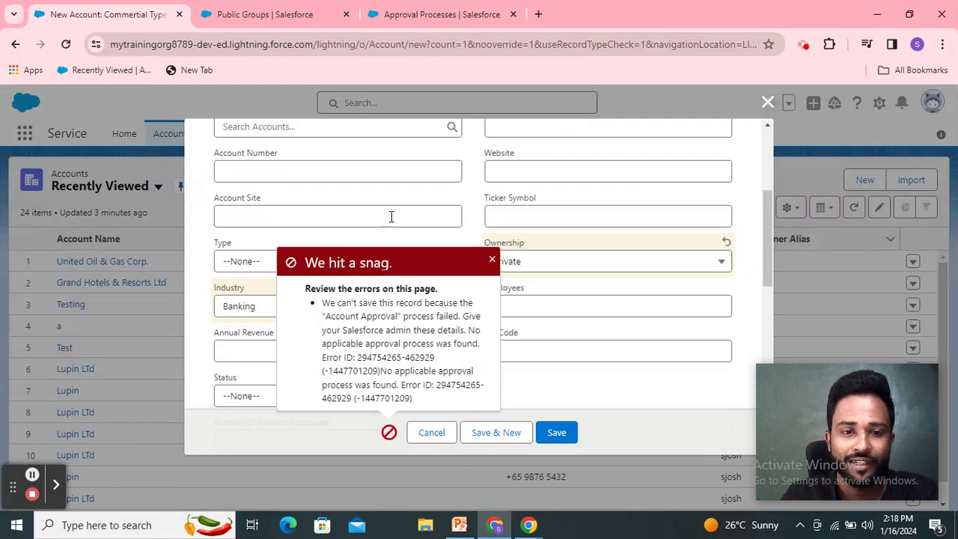
Step: Copy the account name from the form, then discard the unsaved account and reload the Accounts list
{"action": "scroll", "coordinate": [390, 216], "scroll_direction": "up", "scroll_amount": 2}
{"action": "scroll", "coordinate": [391, 216], "scroll_direction": "up", "scroll_amount": 1}
{"action": "left_click_drag", "start_coordinate": [348, 221], "coordinate": [211, 229]}
{"action": "key", "text": "ctrl+c"}
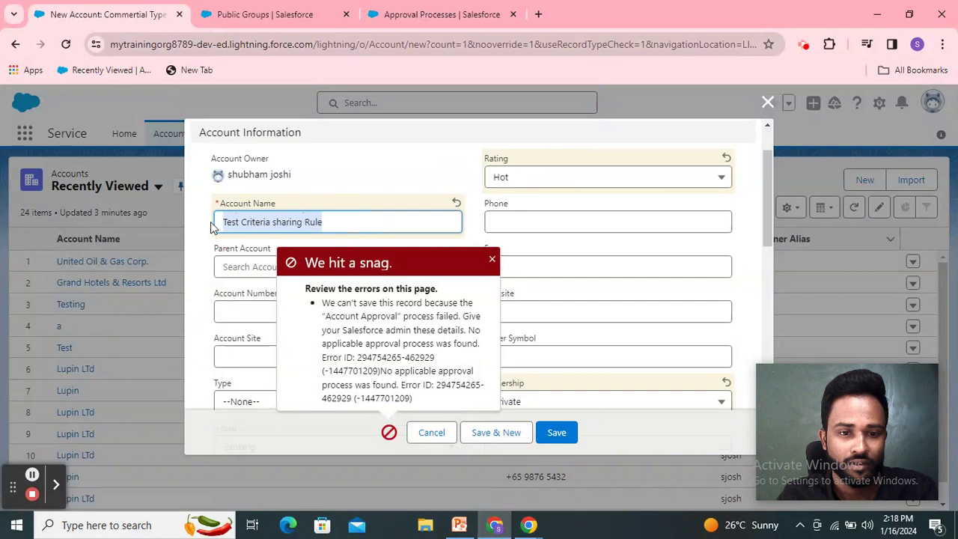
{"action": "left_click", "coordinate": [451, 440]}
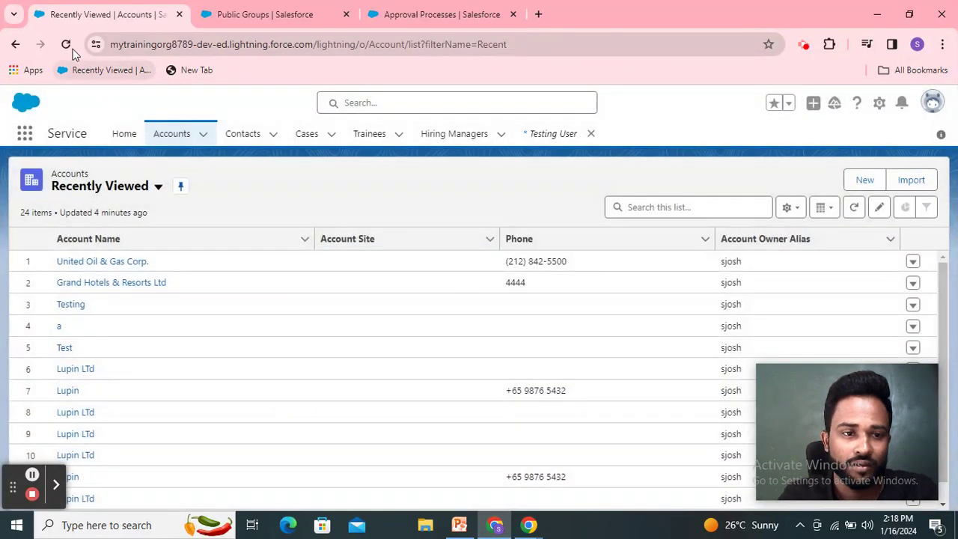
{"action": "left_click", "coordinate": [65, 44]}
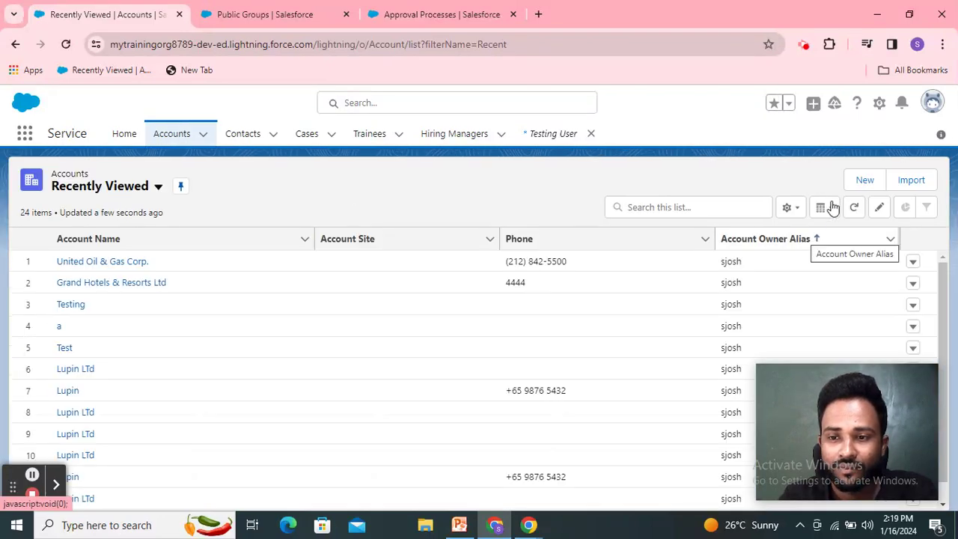
Step: Start a new Commertial Type account named Test Criteria sharing Rule and set its Rating to Hot
{"action": "left_click", "coordinate": [864, 181]}
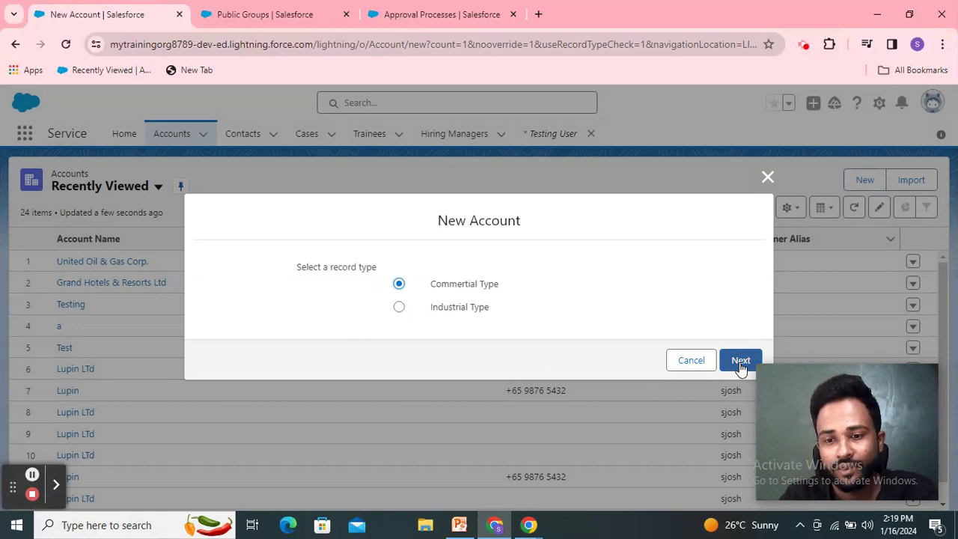
{"action": "left_click", "coordinate": [740, 364]}
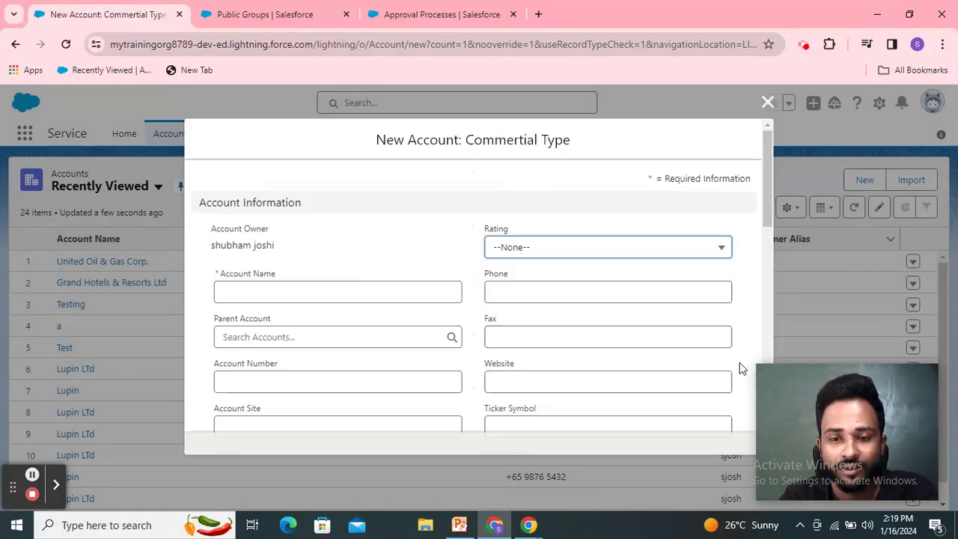
{"action": "left_click", "coordinate": [296, 292]}
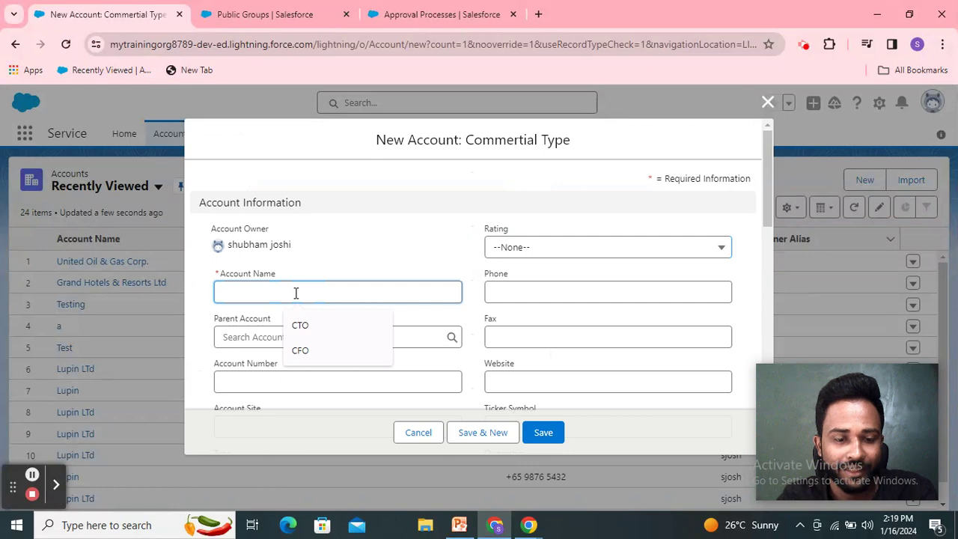
{"action": "key", "text": "ctrl+v"}
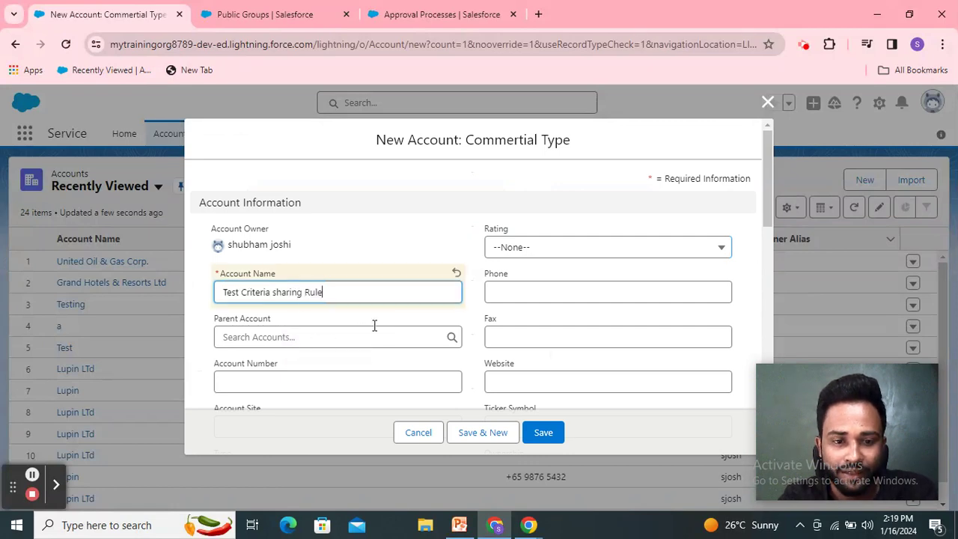
{"action": "scroll", "coordinate": [396, 323], "scroll_direction": "down", "scroll_amount": 1}
{"action": "scroll", "coordinate": [427, 305], "scroll_direction": "up", "scroll_amount": 1}
{"action": "left_click", "coordinate": [554, 249]}
{"action": "left_click", "coordinate": [547, 302]}
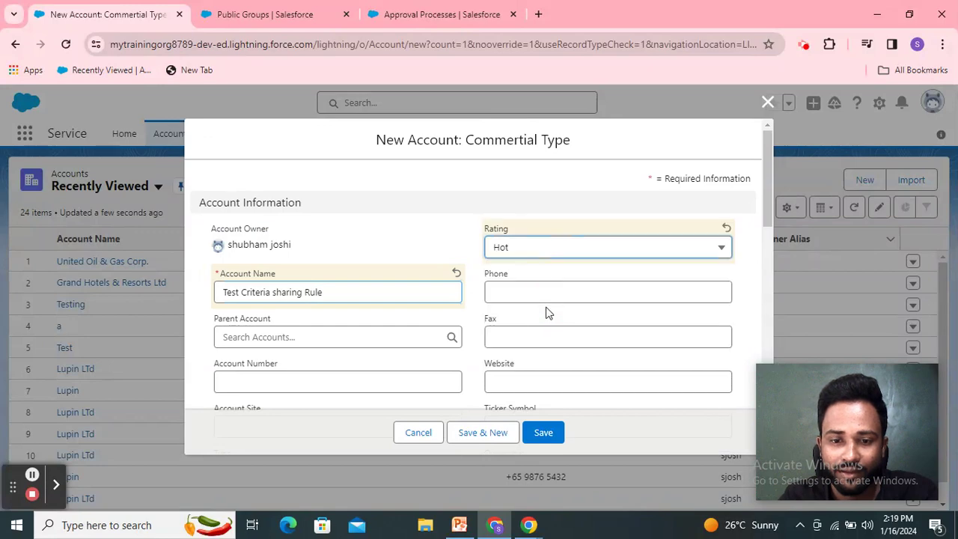
Step: Set the new account's Ownership to Private and its Industry to Banking
{"action": "scroll", "coordinate": [536, 316], "scroll_direction": "down", "scroll_amount": 3}
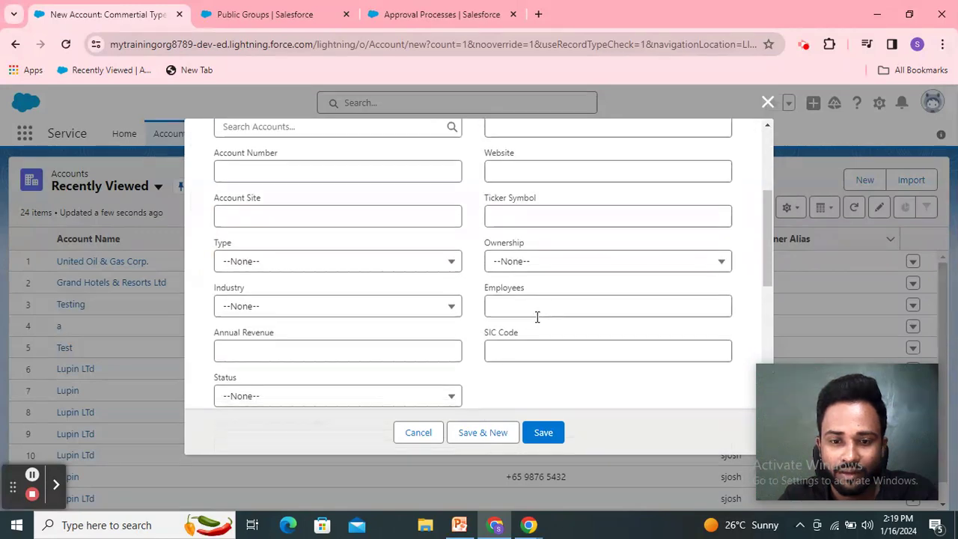
{"action": "left_click", "coordinate": [546, 266]}
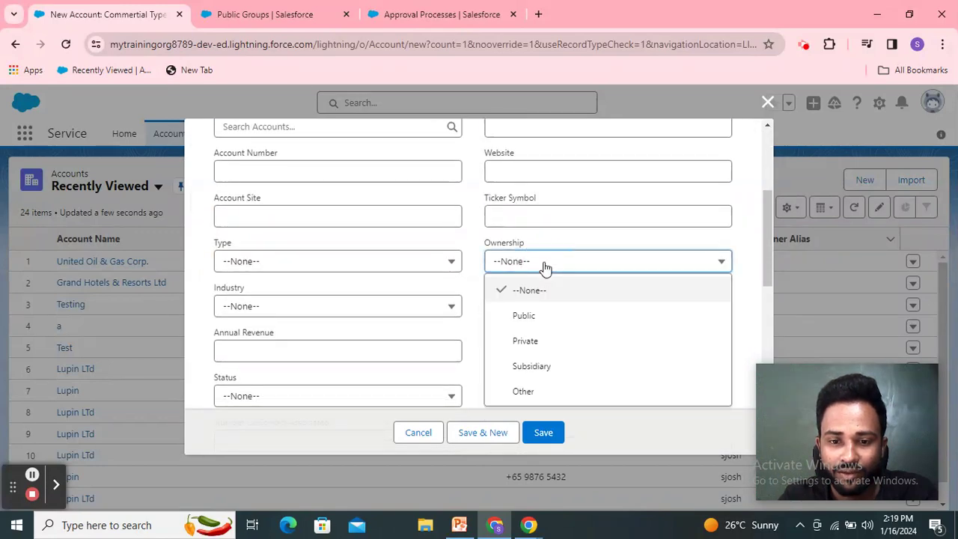
{"action": "left_click", "coordinate": [545, 342]}
{"action": "left_click", "coordinate": [289, 320]}
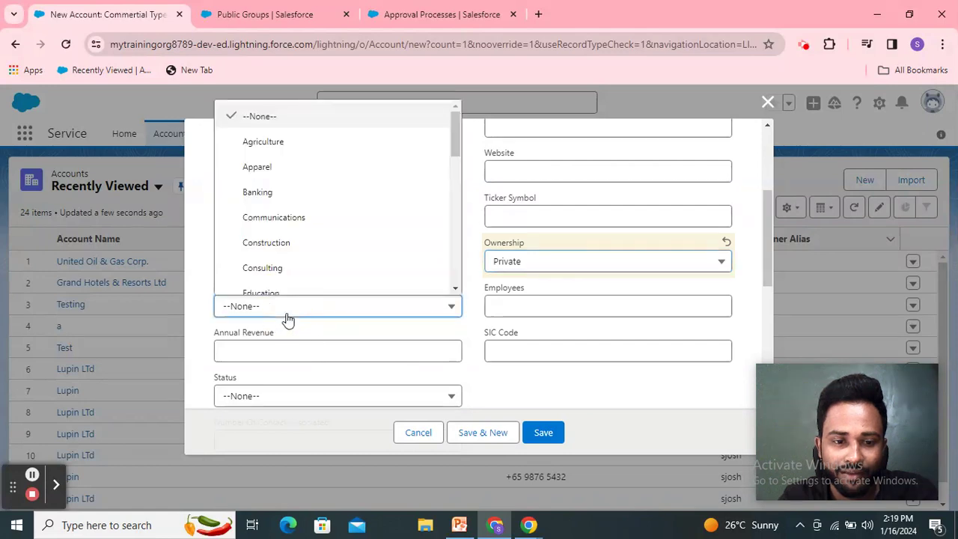
{"action": "left_click", "coordinate": [256, 191]}
{"action": "scroll", "coordinate": [319, 359], "scroll_direction": "down", "scroll_amount": 4}
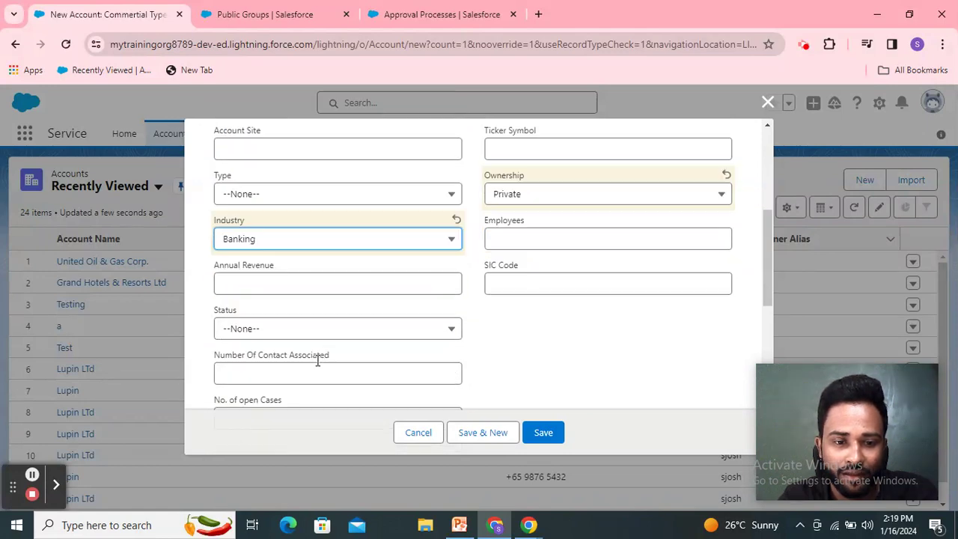
{"action": "scroll", "coordinate": [318, 333], "scroll_direction": "up", "scroll_amount": 2}
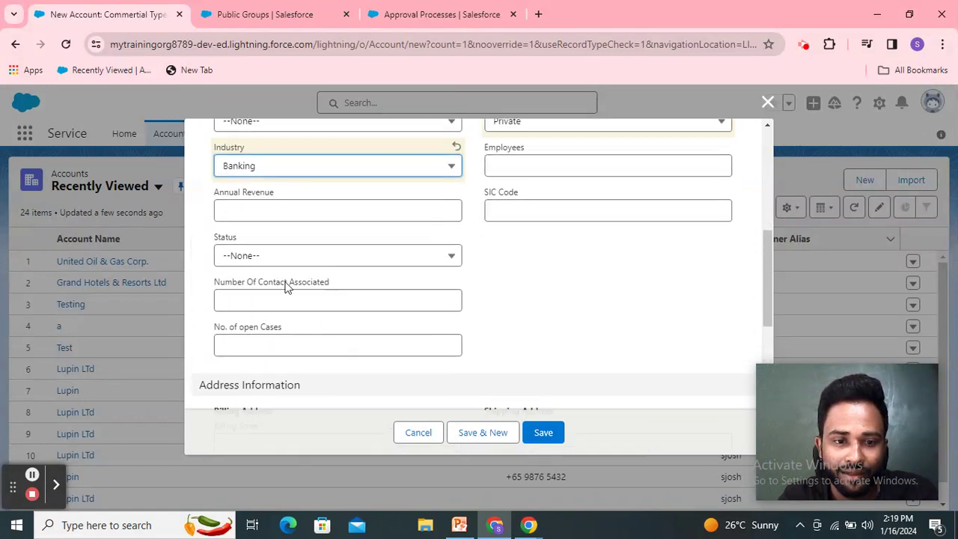
Step: Set Active to Yes in the account's Additional Information and try to save the record
{"action": "scroll", "coordinate": [284, 296], "scroll_direction": "down", "scroll_amount": 6}
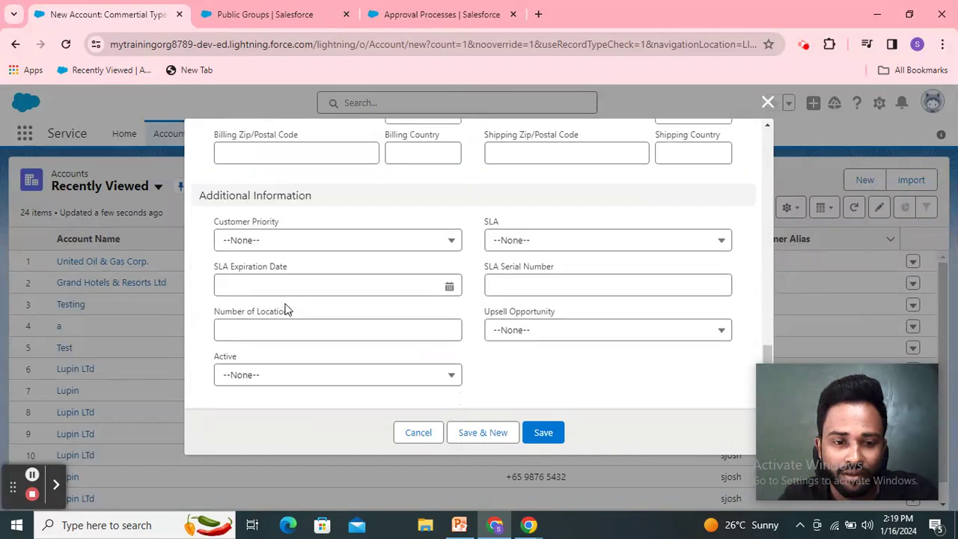
{"action": "left_click", "coordinate": [311, 377]}
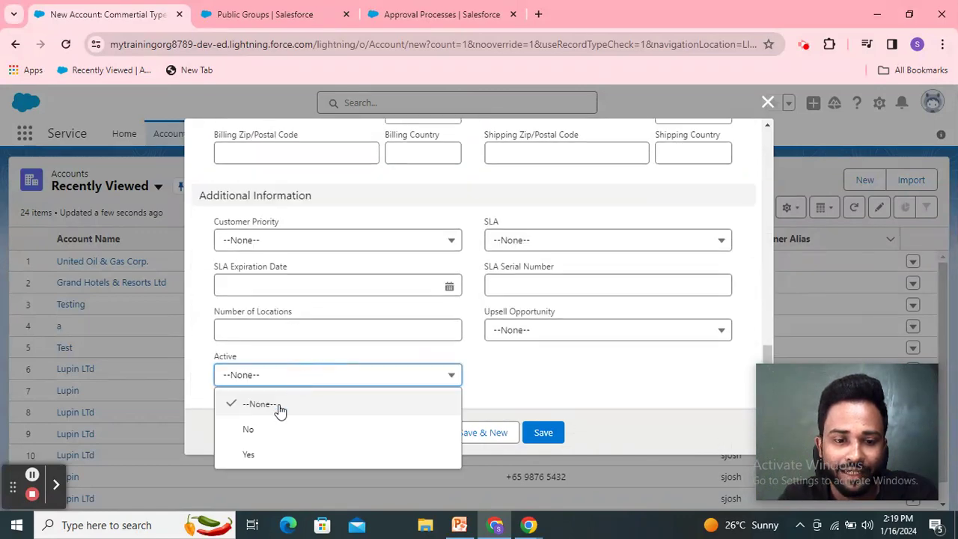
{"action": "left_click", "coordinate": [250, 455]}
{"action": "left_click", "coordinate": [543, 441]}
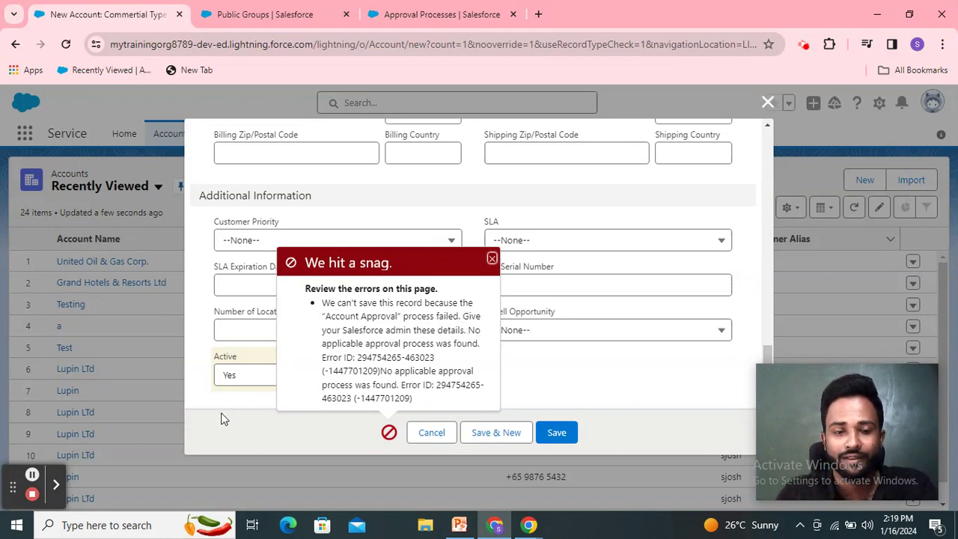
{"action": "left_click", "coordinate": [33, 476]}
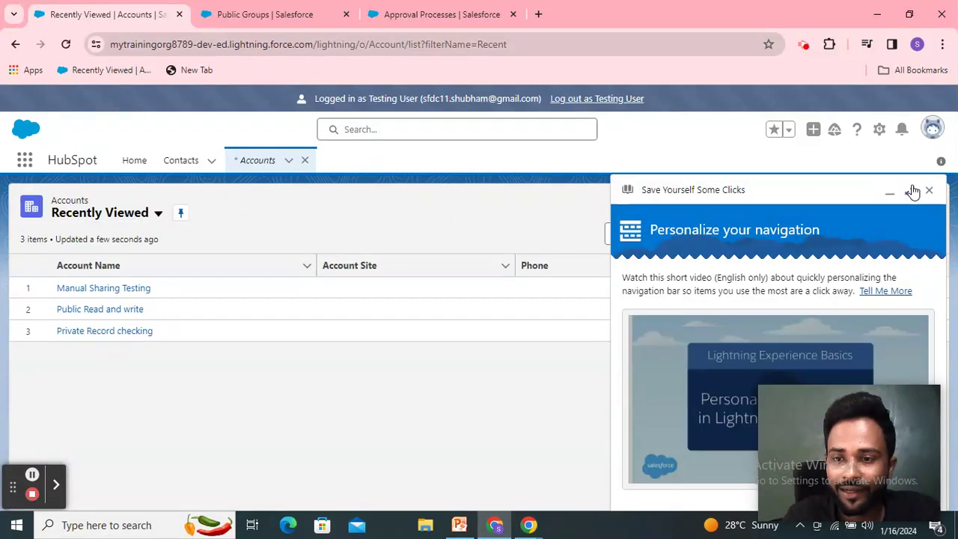
Step: Dismiss the navigation tip while logged in as Testing User and start a new account with the Commertial Type record type
{"action": "left_click", "coordinate": [927, 191]}
{"action": "left_click", "coordinate": [868, 206]}
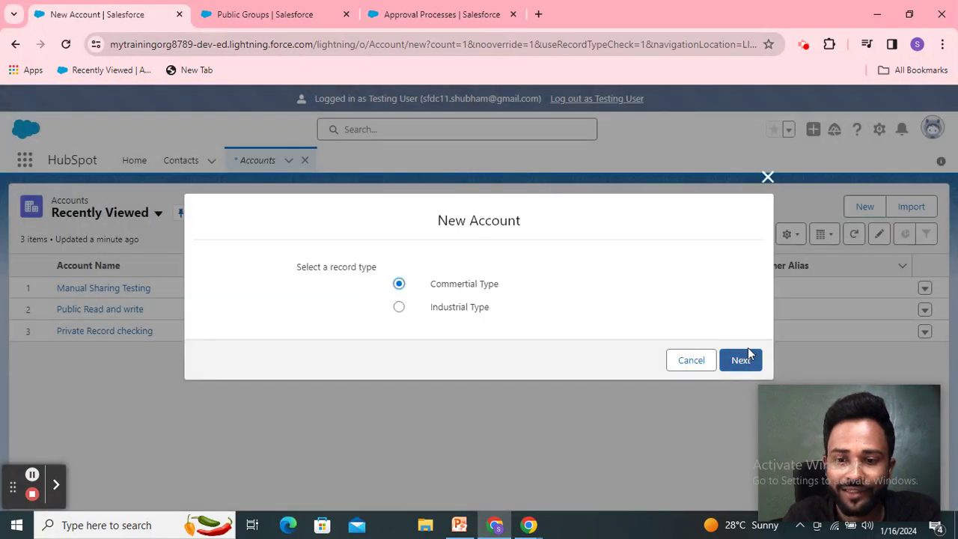
{"action": "left_click", "coordinate": [749, 361]}
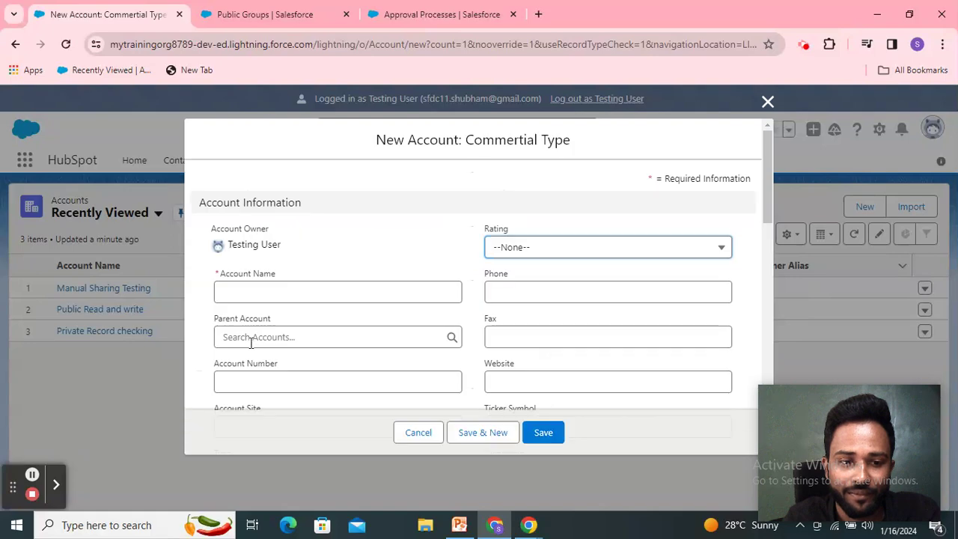
Step: Name the new account Criteria based record check and set its Rating to Hot
{"action": "left_click", "coordinate": [307, 291]}
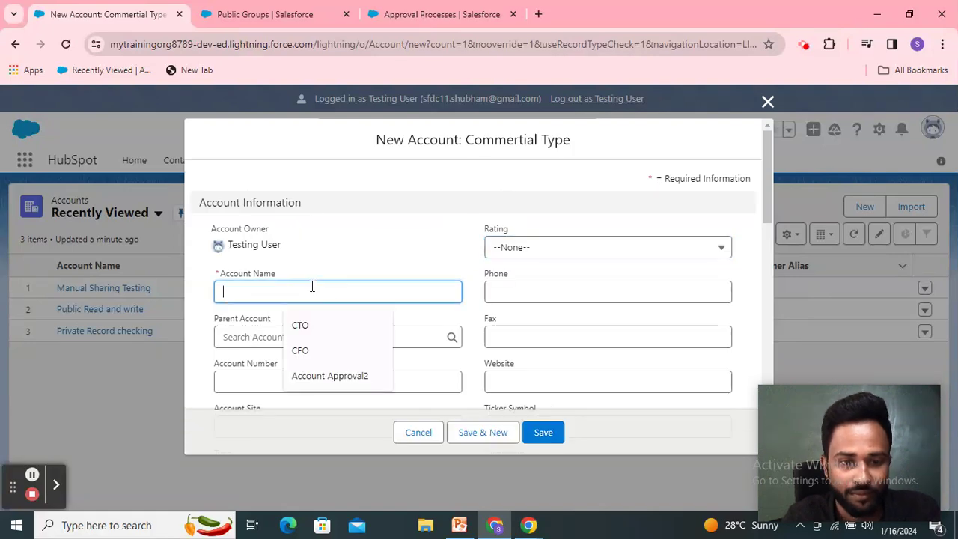
{"action": "type", "text": "Account Approva"}
{"action": "left_click_drag", "start_coordinate": [299, 292], "coordinate": [202, 306]}
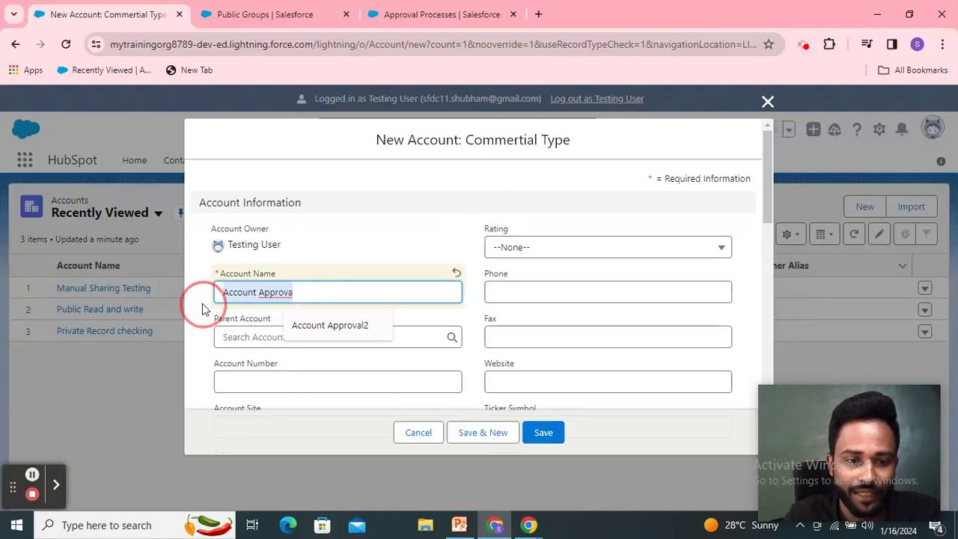
{"action": "key", "text": "BackSpace"}
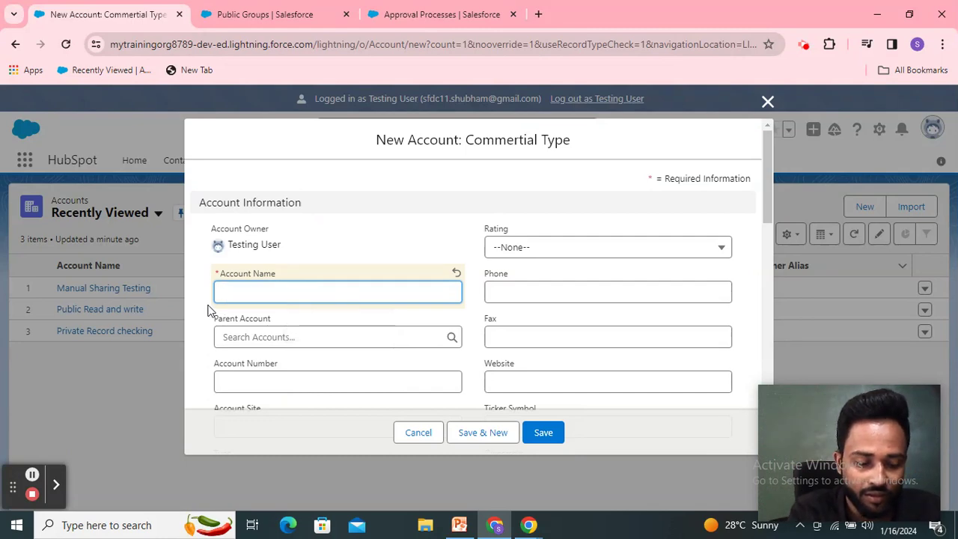
{"action": "type", "text": "Criteria based record check"}
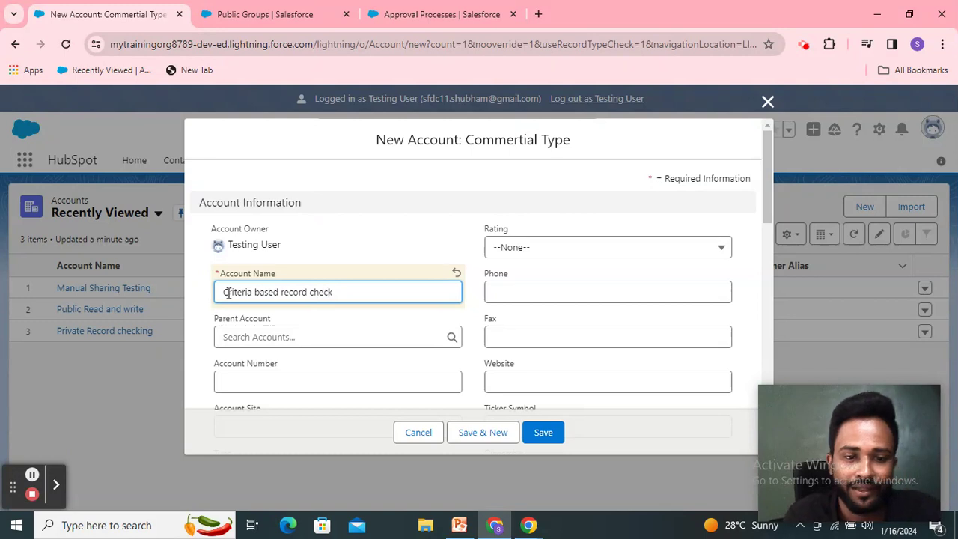
{"action": "left_click", "coordinate": [533, 247]}
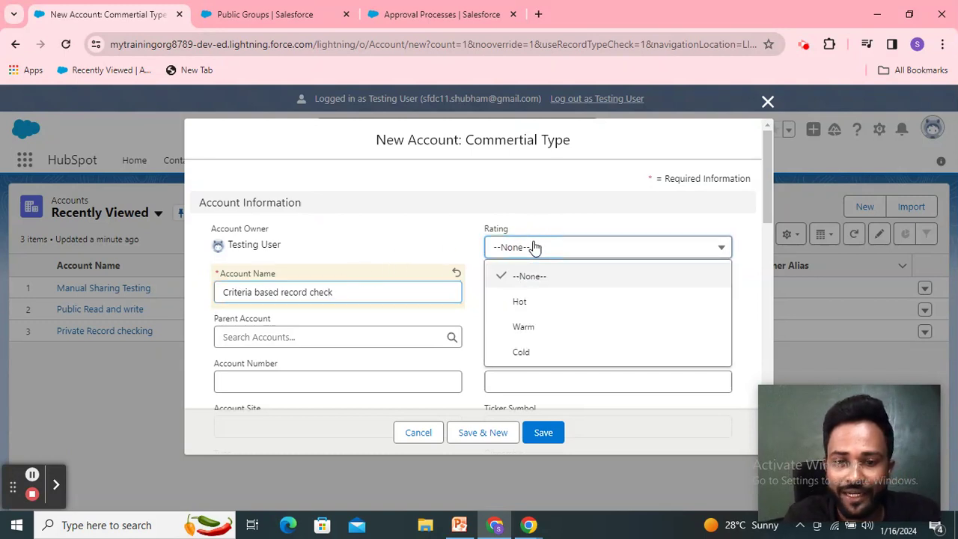
{"action": "left_click", "coordinate": [539, 301]}
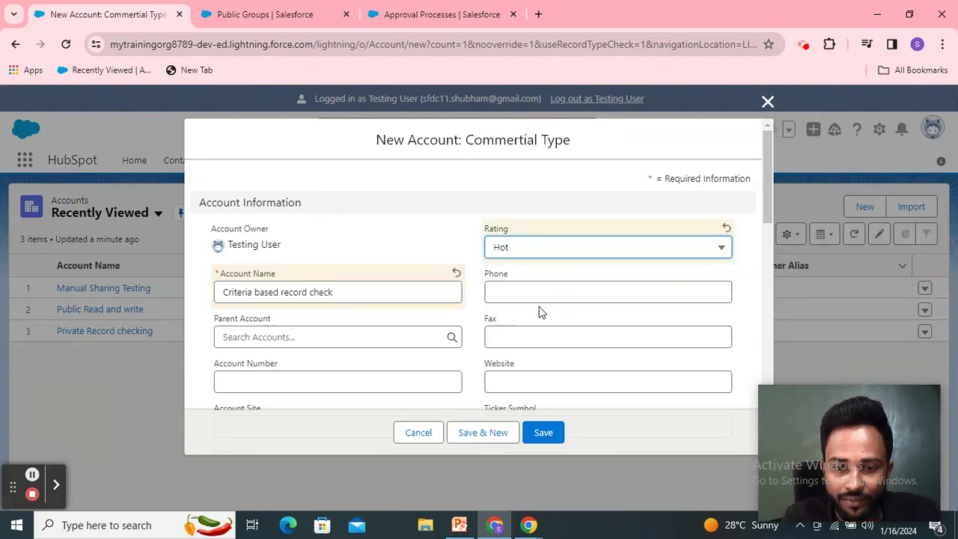
Step: Set the Criteria based record check account's Ownership to Private and its Industry to Banking
{"action": "scroll", "coordinate": [527, 273], "scroll_direction": "down", "scroll_amount": 1}
{"action": "scroll", "coordinate": [523, 370], "scroll_direction": "down", "scroll_amount": 1}
{"action": "left_click", "coordinate": [555, 328]}
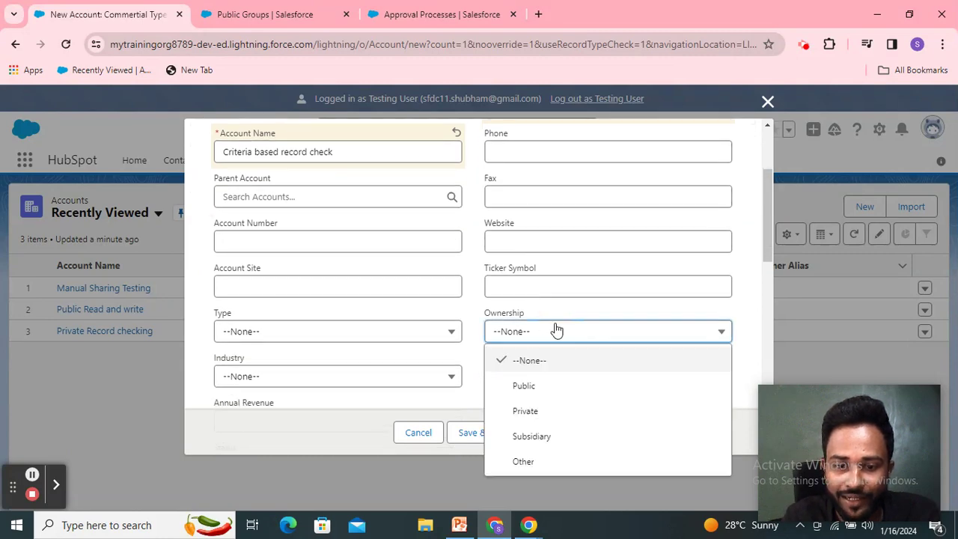
{"action": "left_click", "coordinate": [540, 413]}
{"action": "left_click", "coordinate": [274, 382]}
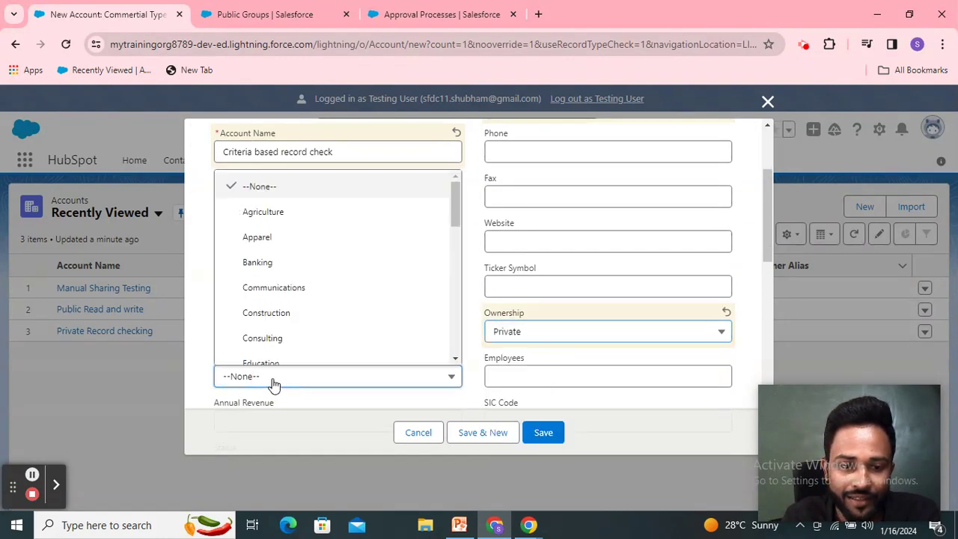
{"action": "left_click", "coordinate": [267, 261]}
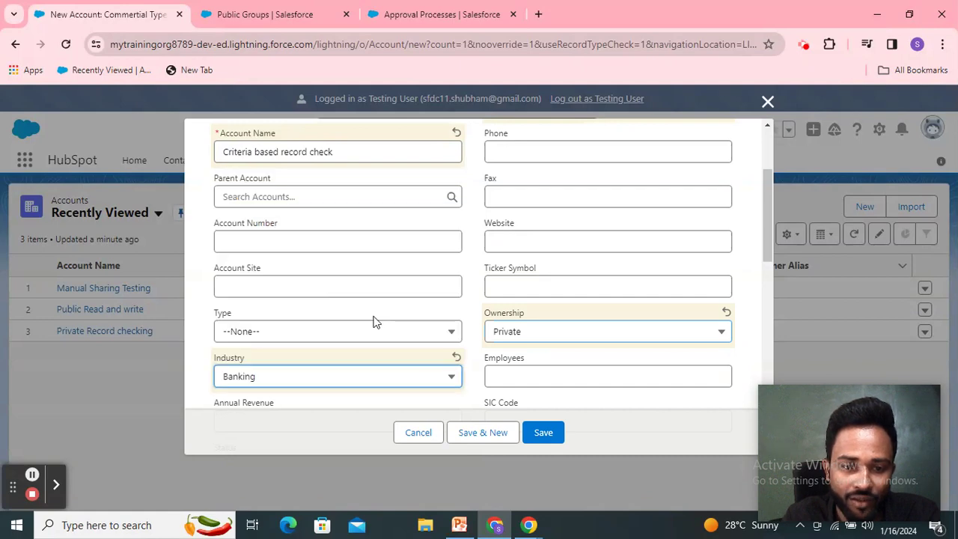
Step: Set the new account's Active field to Yes, compare the values with the UseCase slide in PowerPoint, and save the record
{"action": "scroll", "coordinate": [376, 319], "scroll_direction": "down", "scroll_amount": 4}
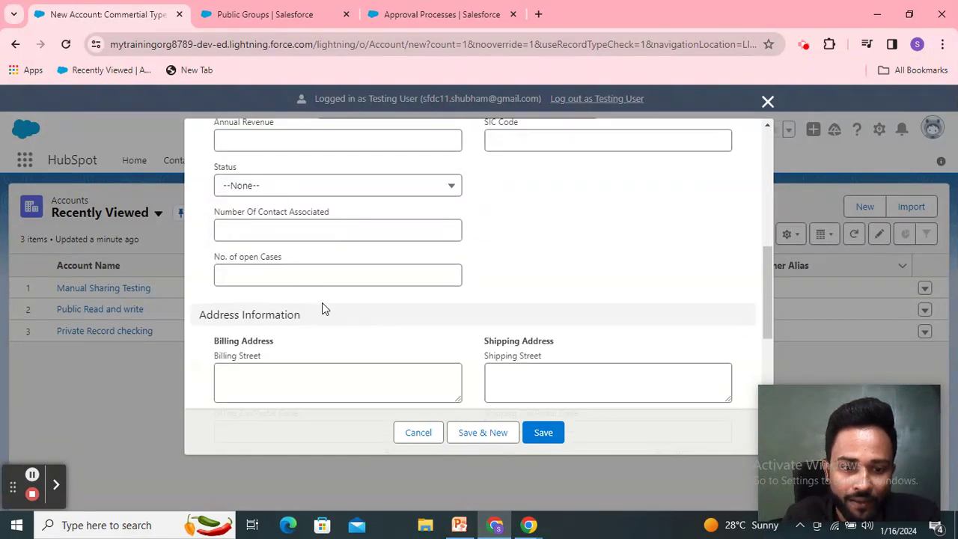
{"action": "scroll", "coordinate": [322, 303], "scroll_direction": "down", "scroll_amount": 3}
{"action": "scroll", "coordinate": [306, 317], "scroll_direction": "down", "scroll_amount": 2}
{"action": "left_click", "coordinate": [291, 385]}
{"action": "left_click", "coordinate": [254, 456]}
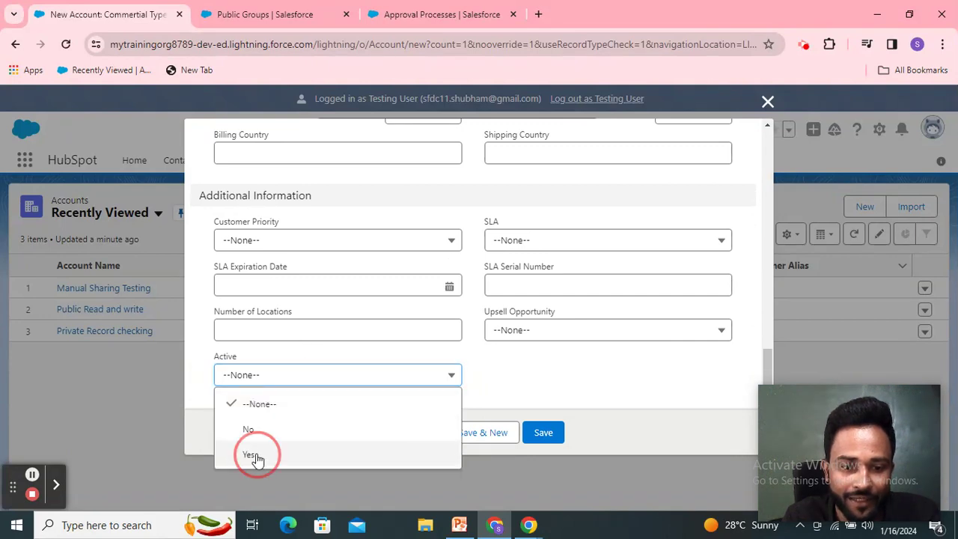
{"action": "left_click", "coordinate": [454, 526]}
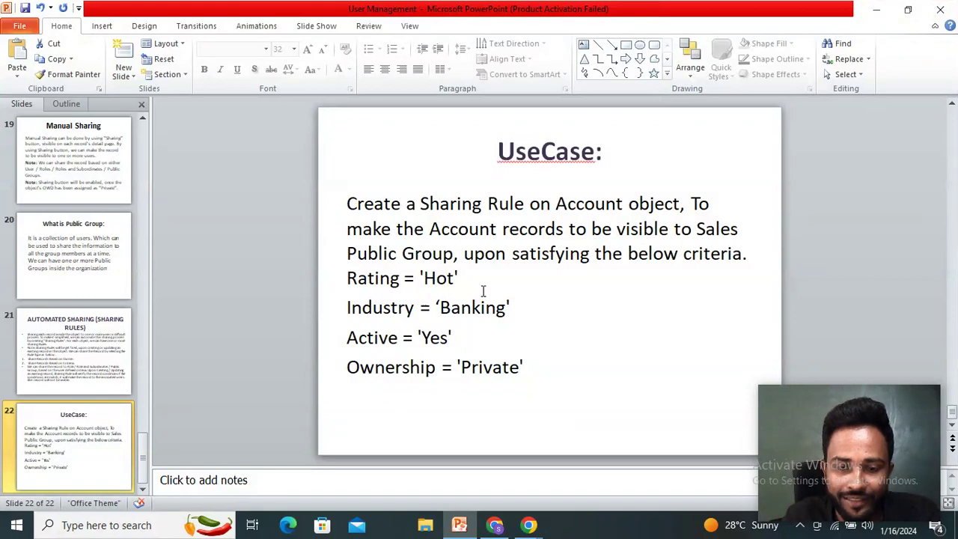
{"action": "left_click", "coordinate": [494, 525]}
{"action": "left_click", "coordinate": [543, 434]}
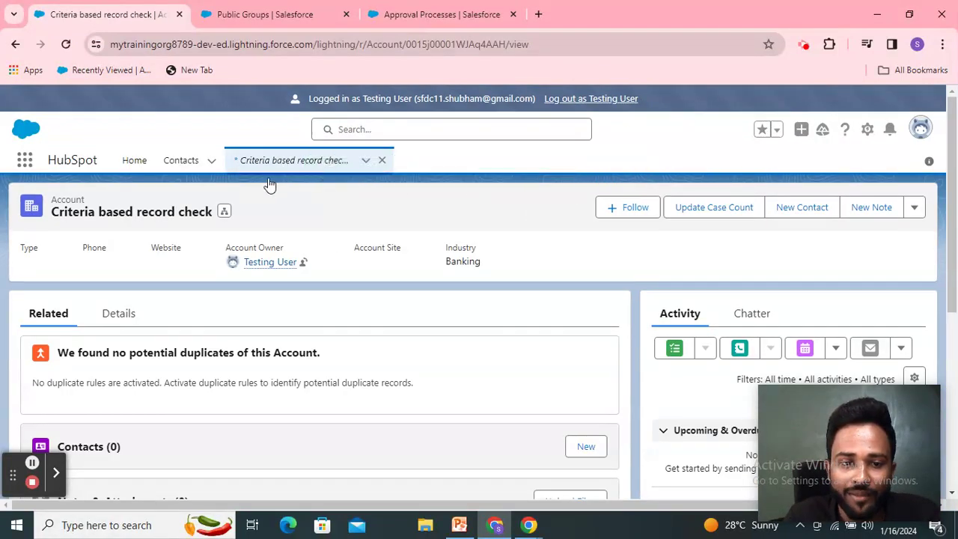
{"action": "left_click_drag", "start_coordinate": [51, 217], "coordinate": [261, 199]}
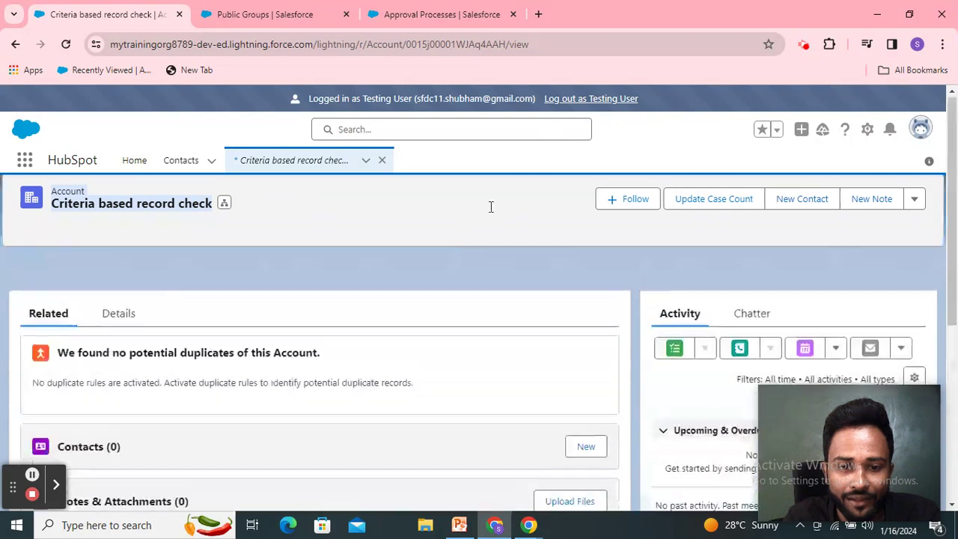
Step: Log out as Testing User and check the members of Test Sales Public Group
{"action": "left_click", "coordinate": [582, 99]}
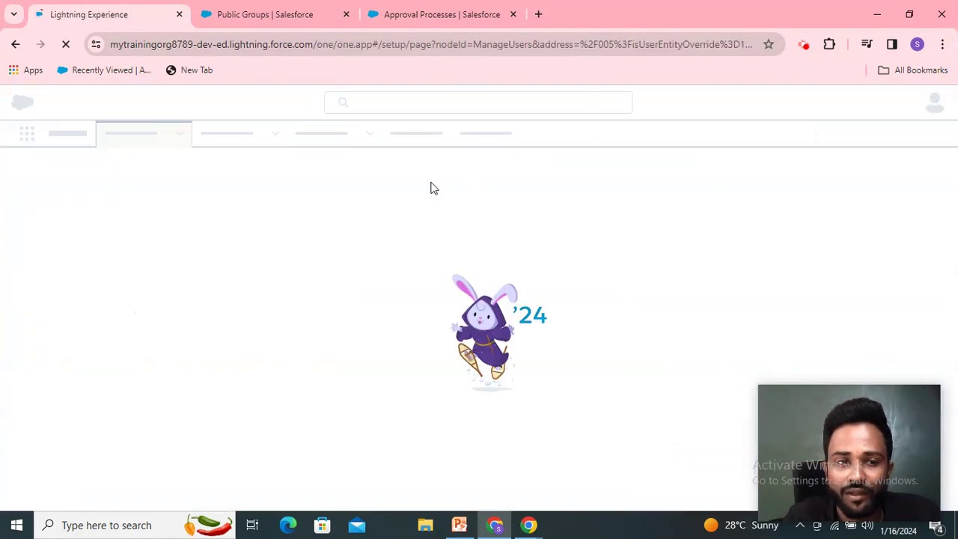
{"action": "left_click", "coordinate": [279, 17]}
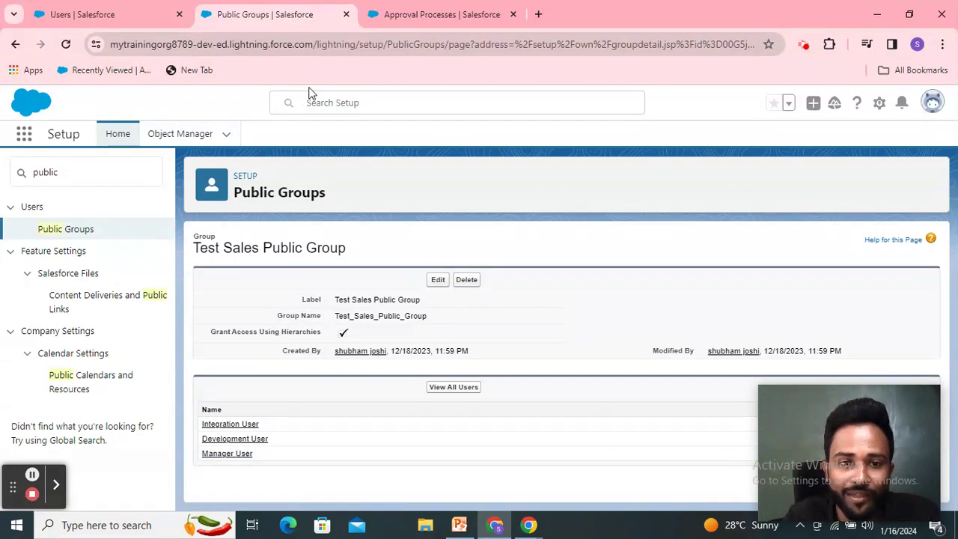
{"action": "left_click", "coordinate": [99, 23]}
Step: Search Setup for the Manager User record and log in as that user
{"action": "left_click", "coordinate": [386, 105]}
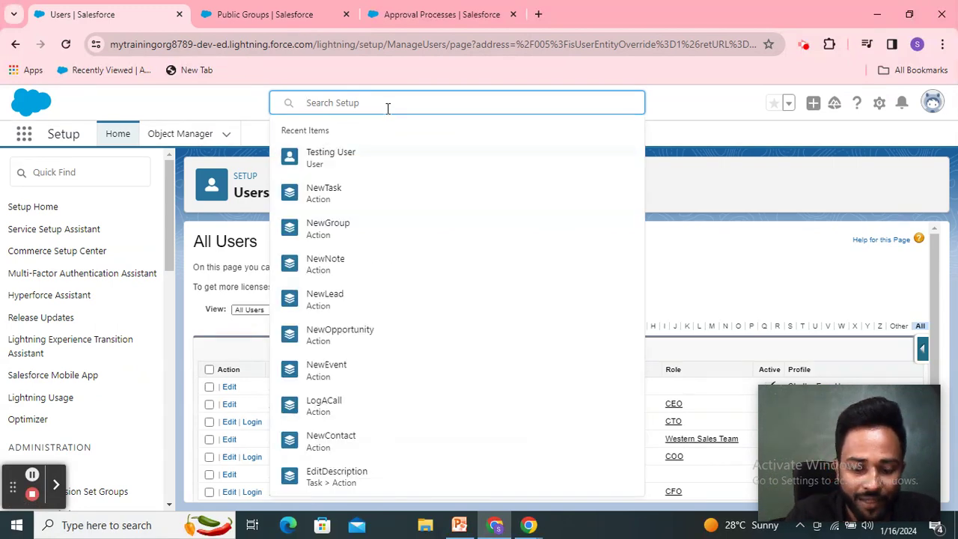
{"action": "type", "text": "man"}
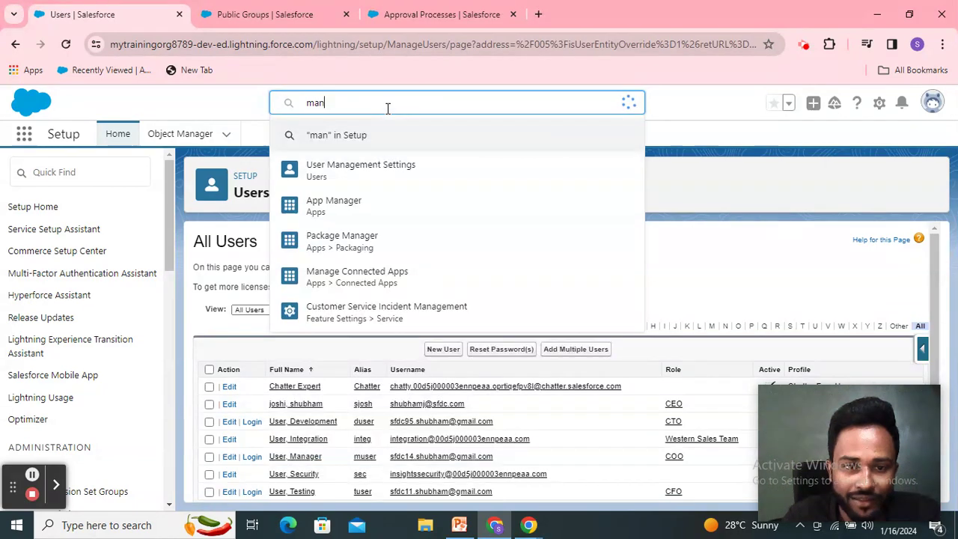
{"action": "type", "text": "ager"}
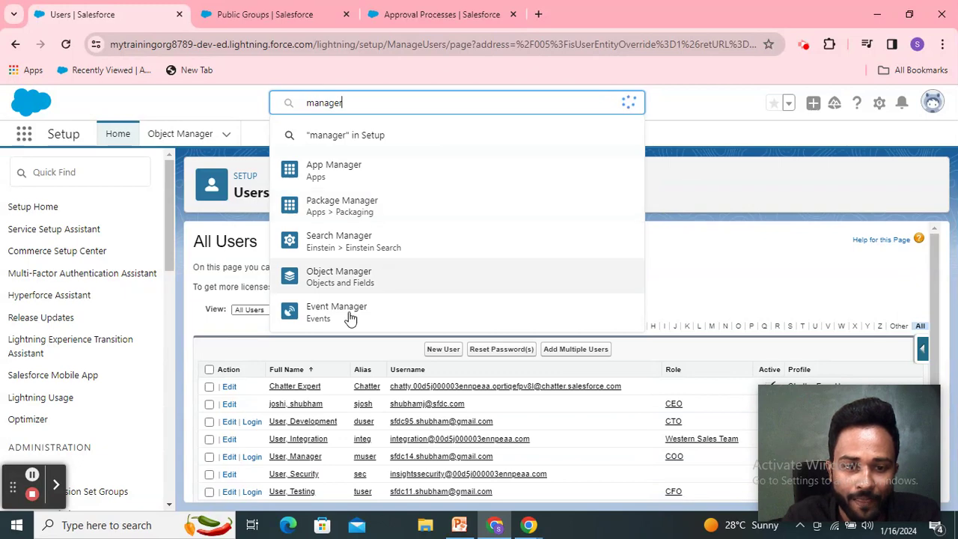
{"action": "left_click", "coordinate": [347, 342]}
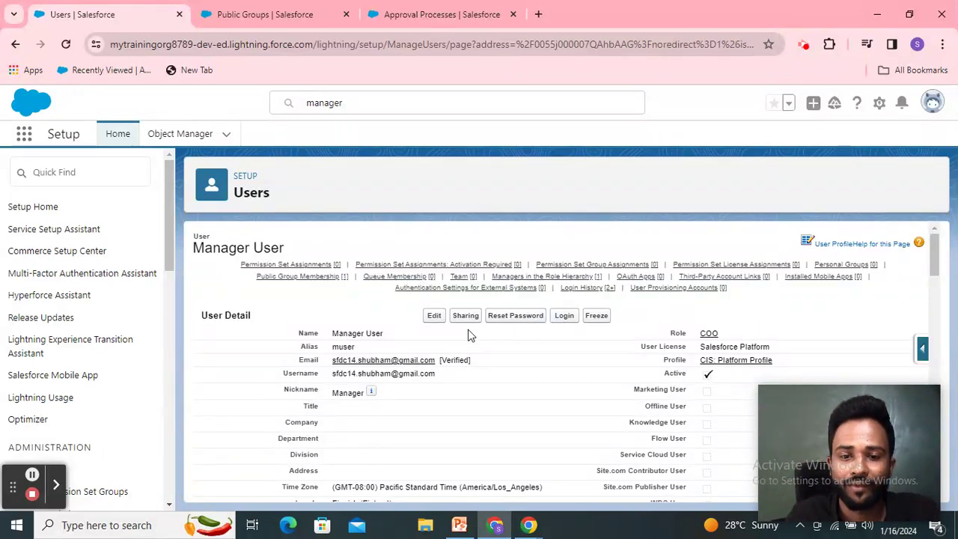
{"action": "left_click", "coordinate": [566, 317]}
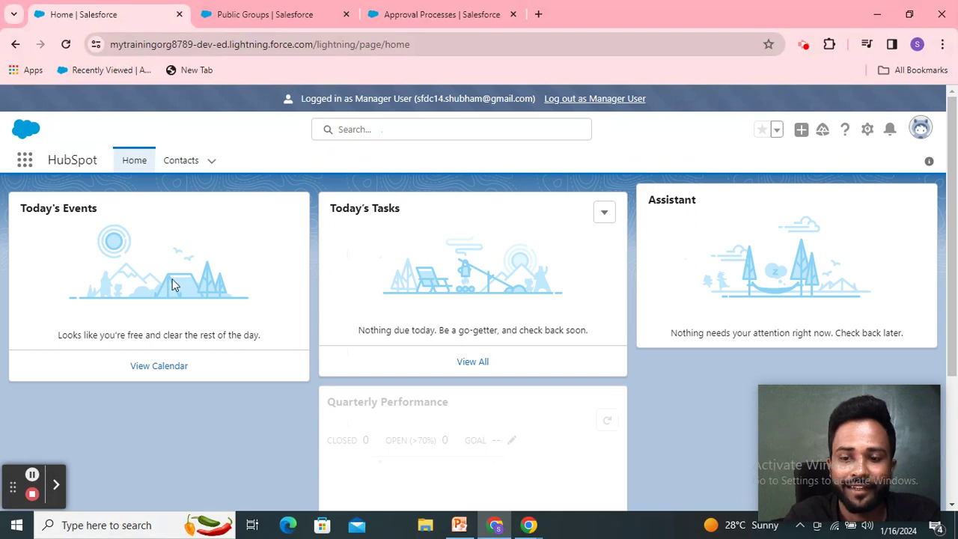
Step: Open Accounts as Manager User and show the All Accounts list view
{"action": "left_click", "coordinate": [24, 160]}
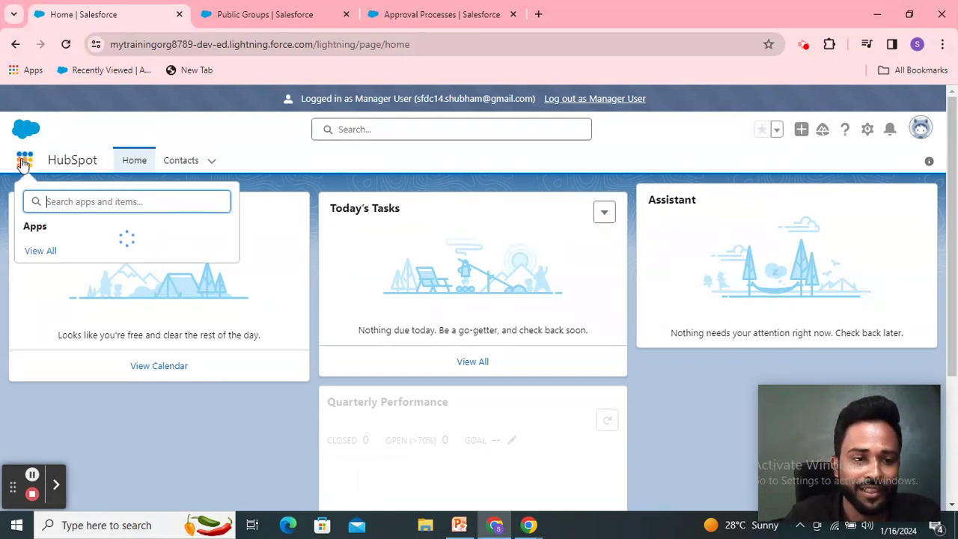
{"action": "type", "text": "acc"}
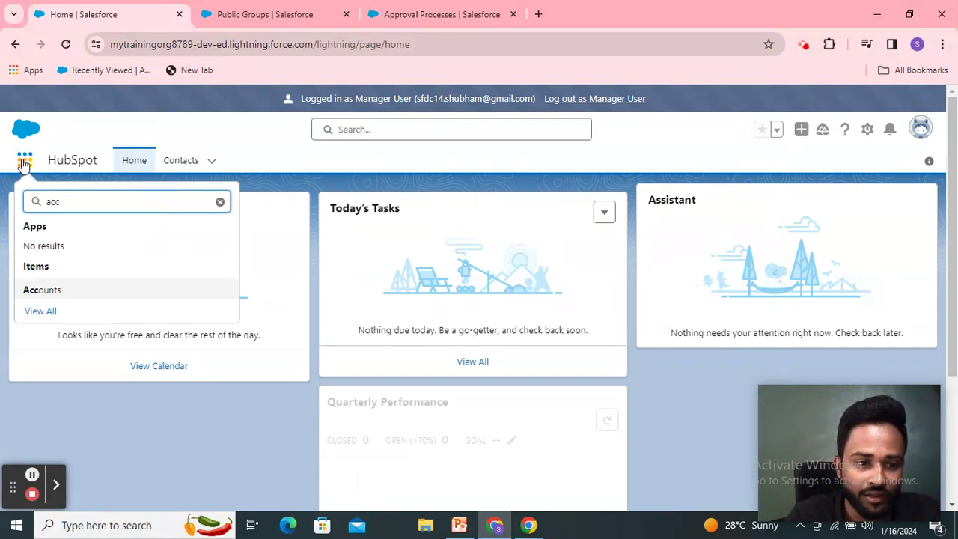
{"action": "left_click", "coordinate": [56, 294]}
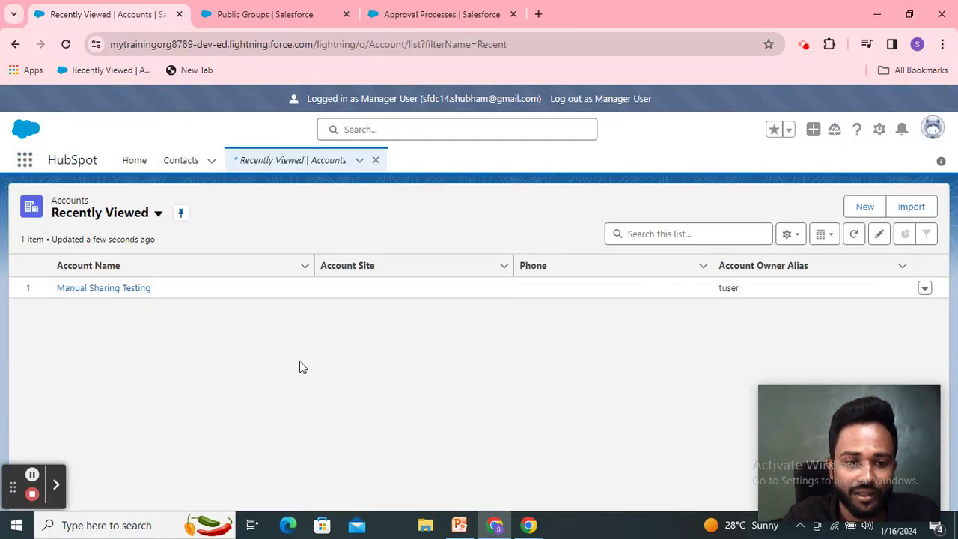
{"action": "left_click", "coordinate": [114, 221]}
{"action": "left_click", "coordinate": [109, 262]}
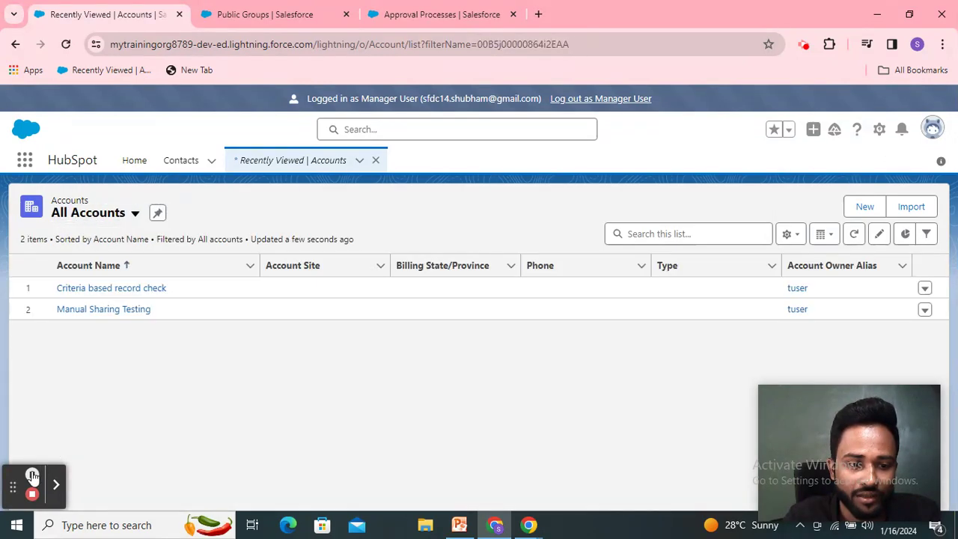
Step: Open the Criteria based record check account, view its details, and dismiss the Activities view tip
{"action": "left_click", "coordinate": [131, 294]}
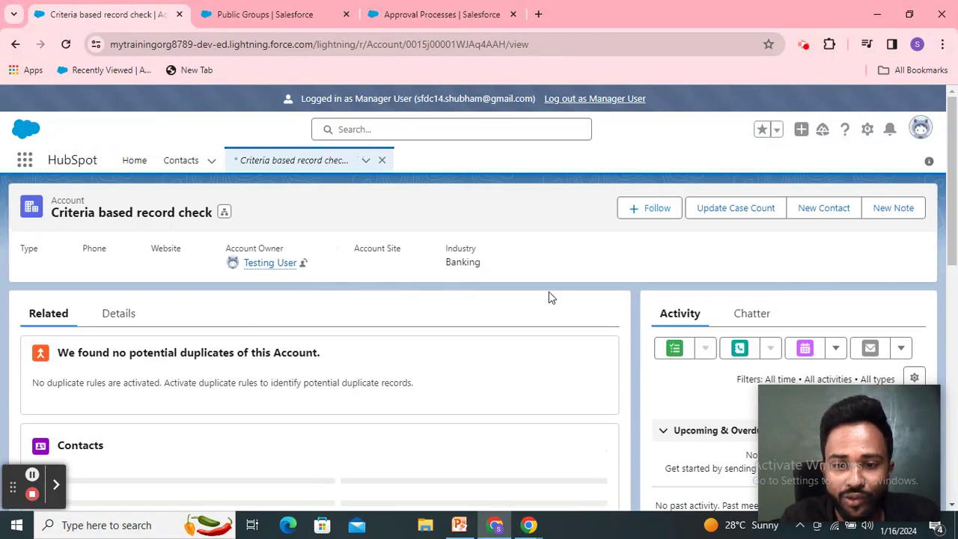
{"action": "left_click", "coordinate": [125, 314]}
{"action": "scroll", "coordinate": [224, 344], "scroll_direction": "down", "scroll_amount": 3}
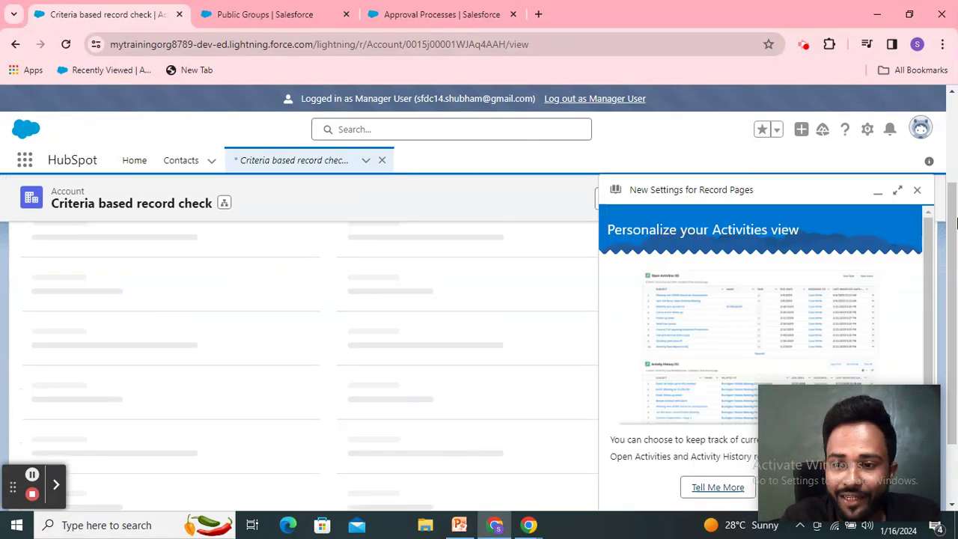
{"action": "left_click", "coordinate": [916, 190]}
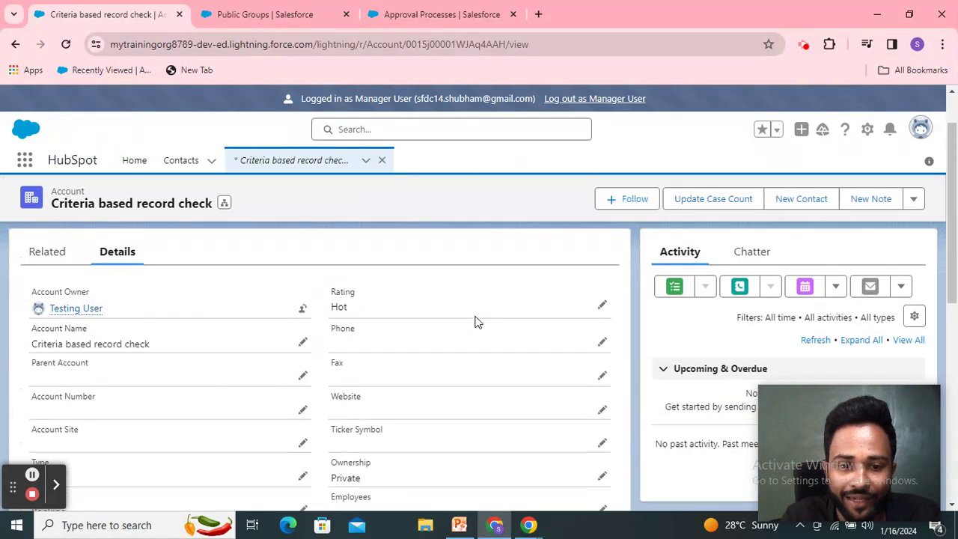
Step: Try to save the shared account with its Rating set to Warm as Manager User, and cancel the edit
{"action": "left_click", "coordinate": [589, 346]}
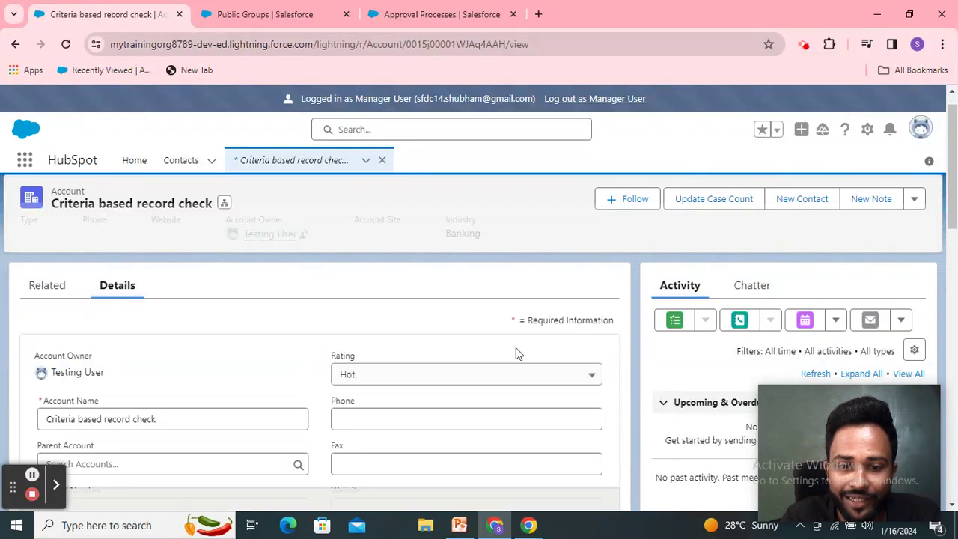
{"action": "left_click", "coordinate": [445, 383]}
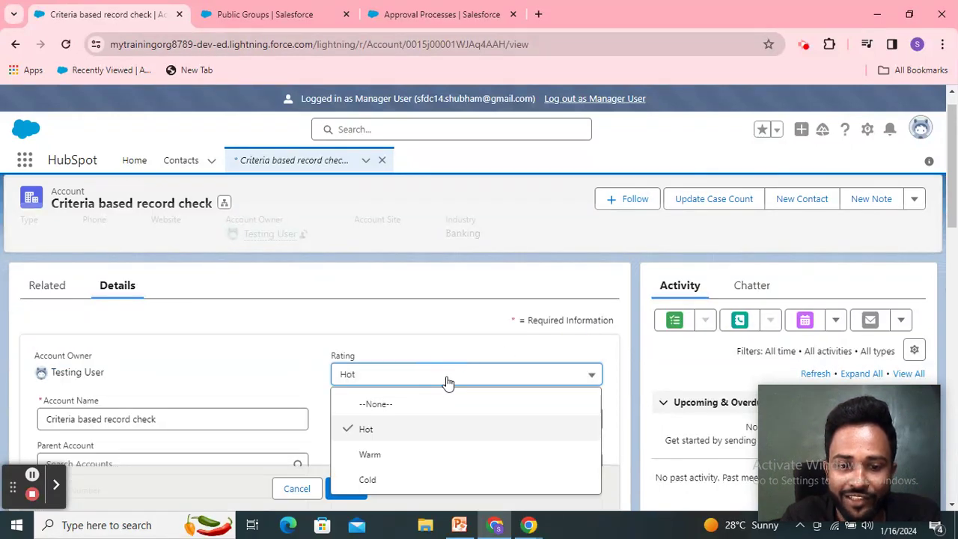
{"action": "left_click", "coordinate": [371, 454]}
{"action": "left_click", "coordinate": [350, 495]}
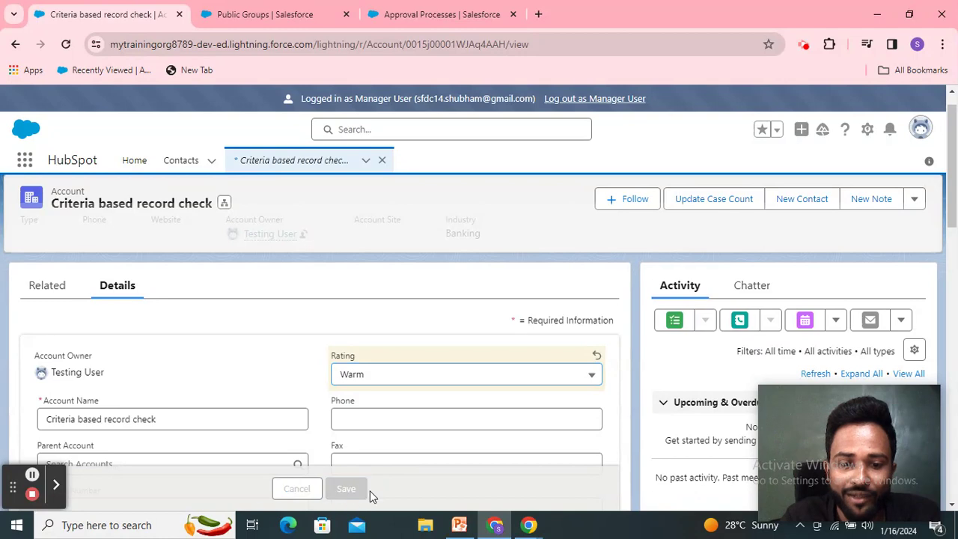
{"action": "left_click_drag", "start_coordinate": [202, 432], "coordinate": [286, 447]}
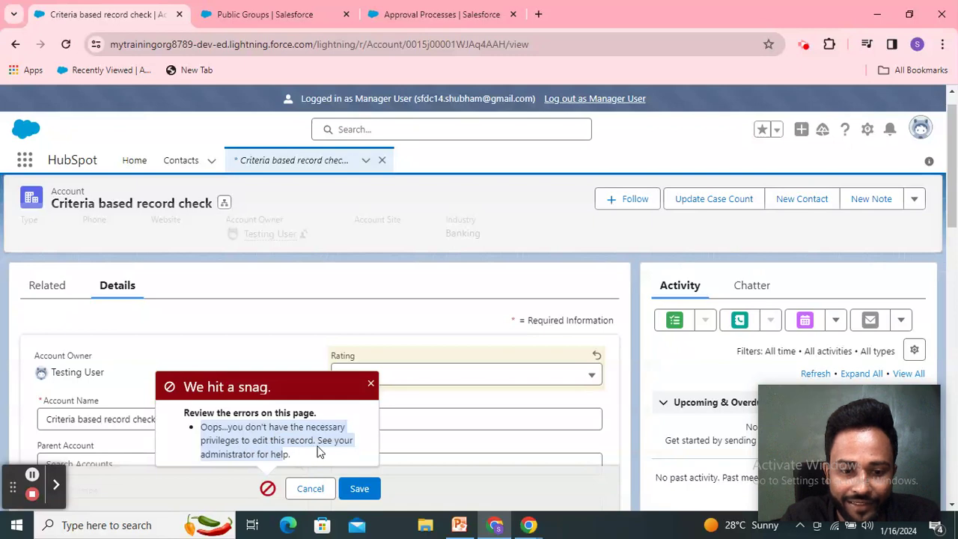
{"action": "left_click", "coordinate": [371, 384]}
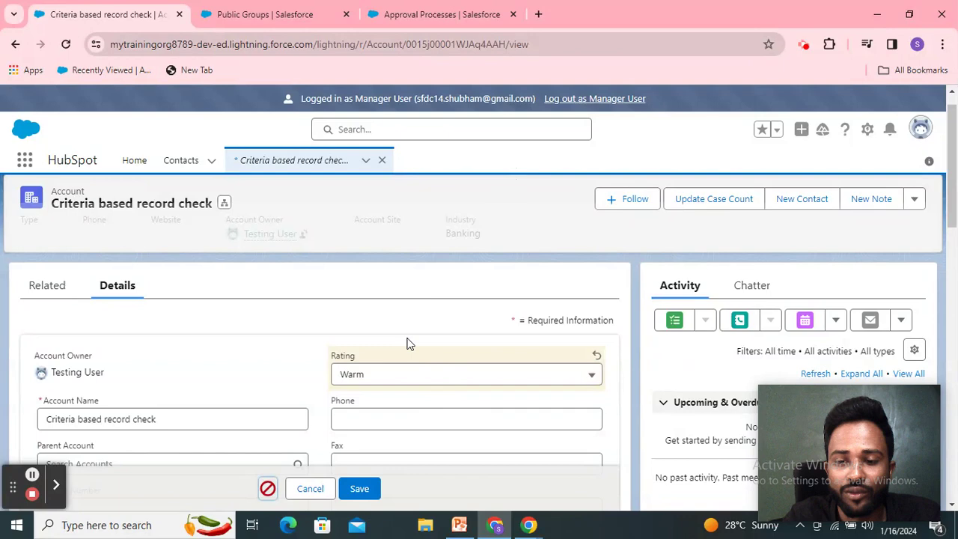
{"action": "left_click", "coordinate": [310, 488]}
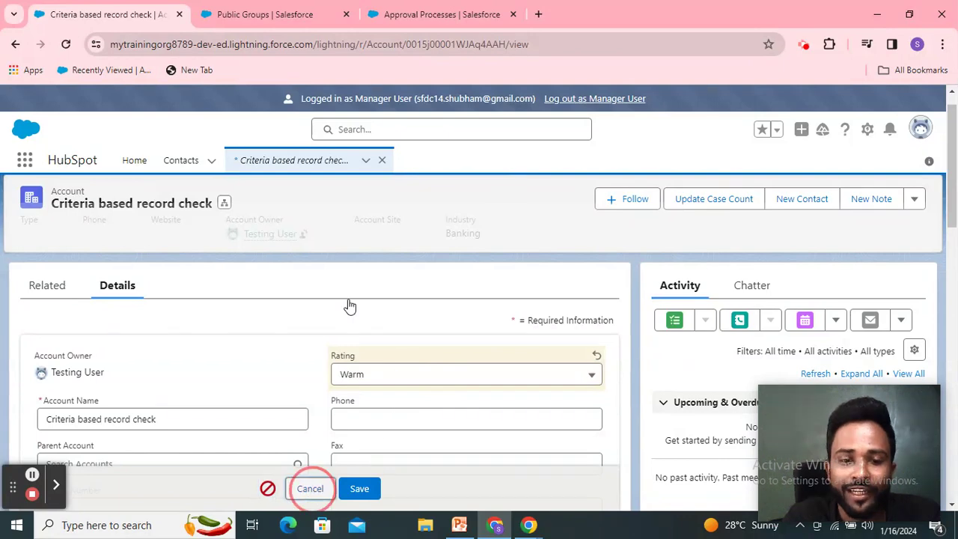
Step: Revisit the Test Sales Public Group page, switch to PowerPoint, and view the Automated Sharing (Sharing Rules) slide
{"action": "left_click", "coordinate": [265, 14]}
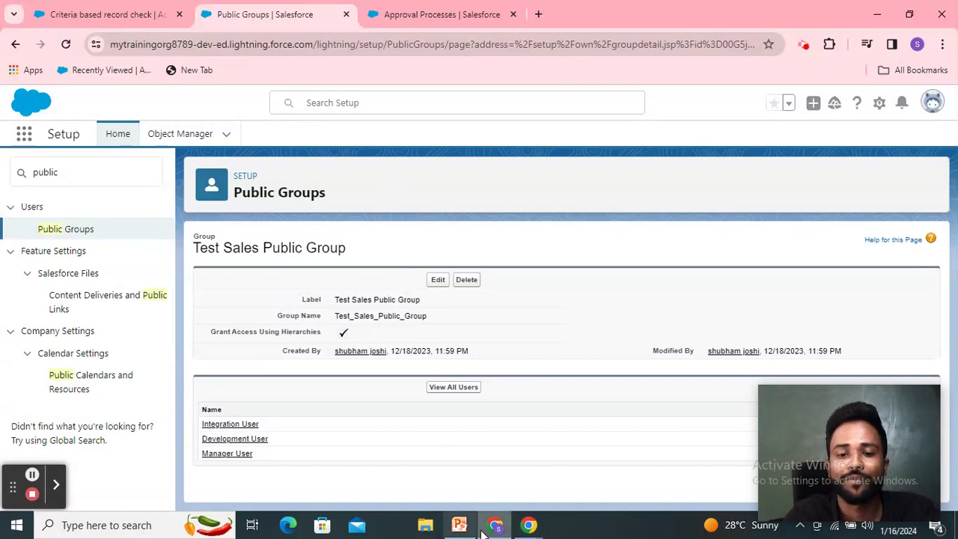
{"action": "left_click", "coordinate": [458, 525]}
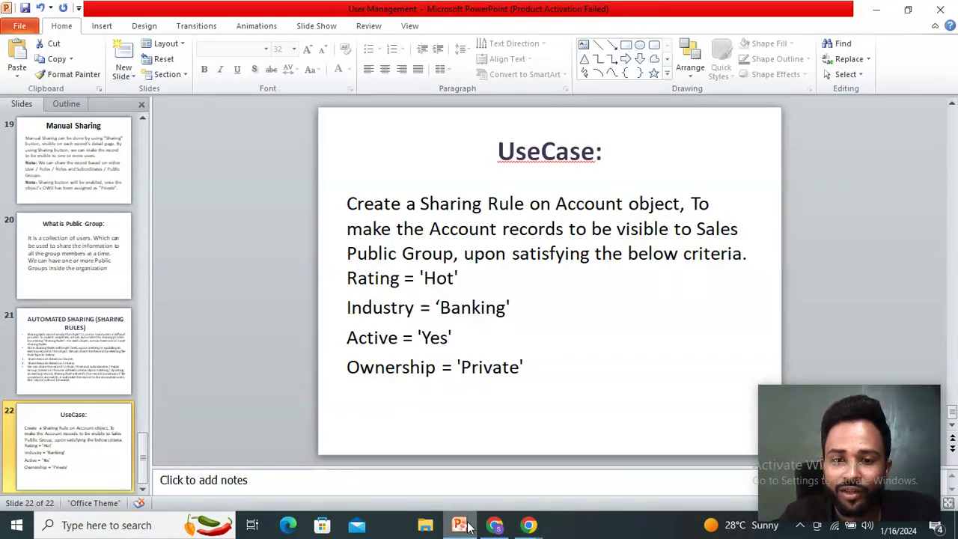
{"action": "left_click", "coordinate": [88, 352]}
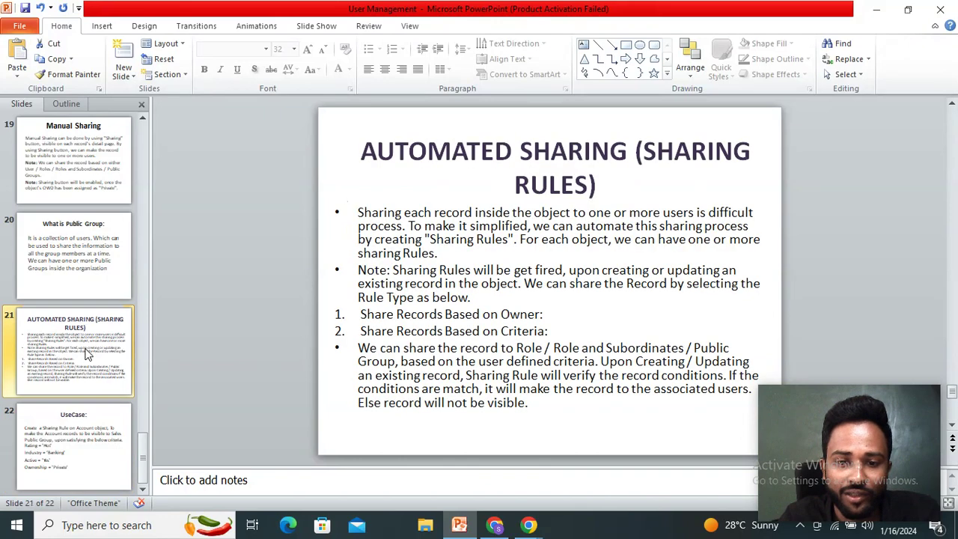